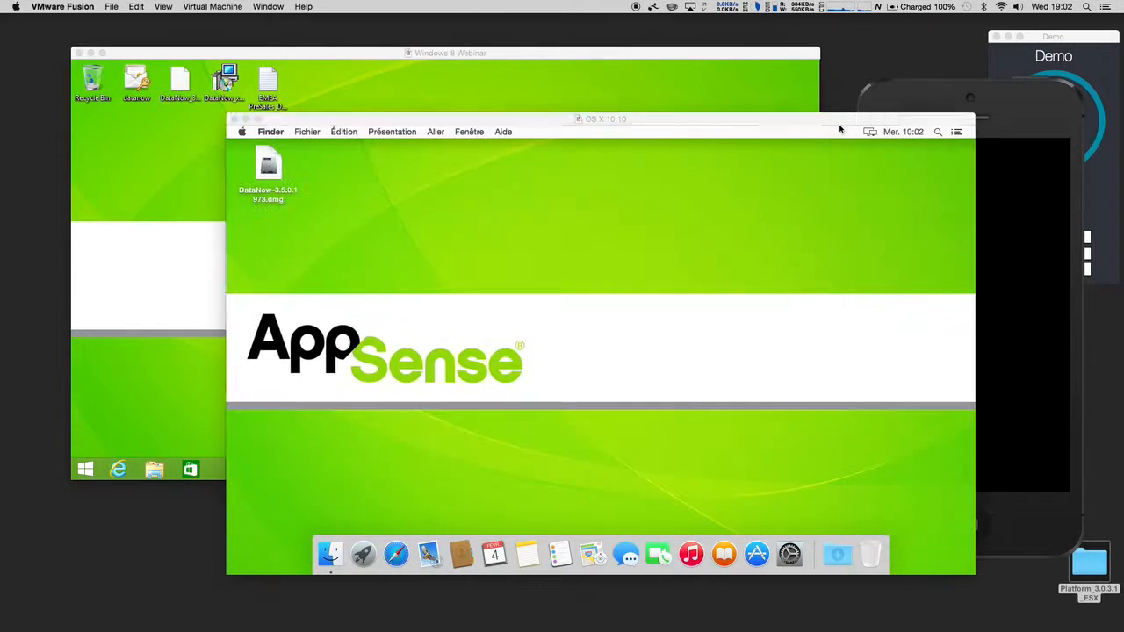
# Step: Open the Platform_3.0.3.1_ESX.ovf appliance from its folder for import into VMware Fusion
pyautogui.click(901, 107)
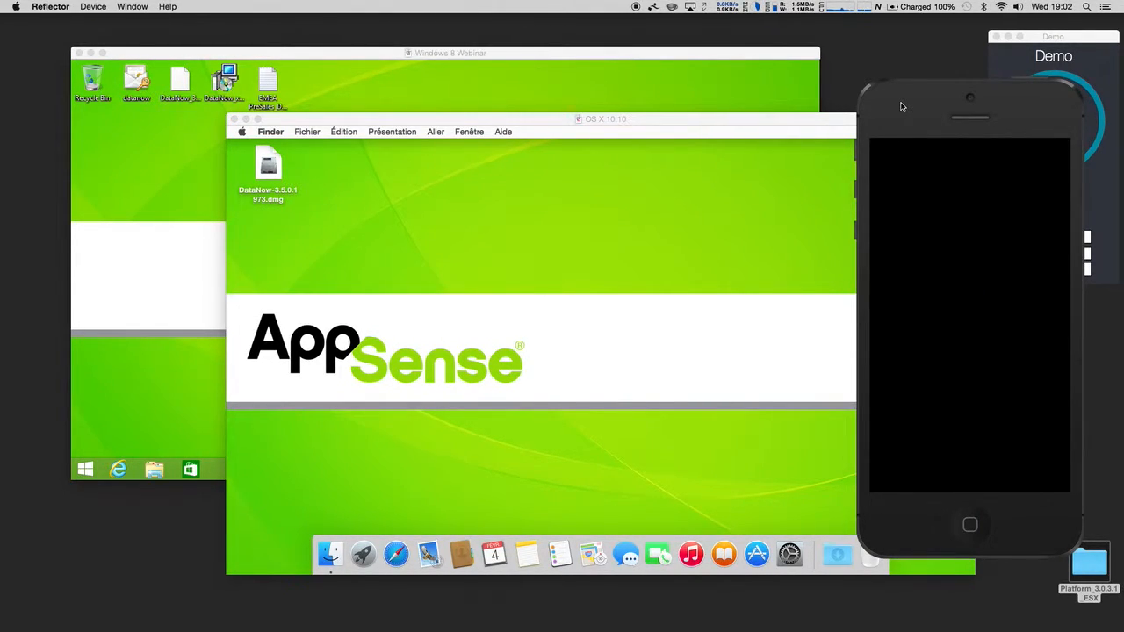
pyautogui.moveTo(901, 106); pyautogui.dragTo(830, 226)
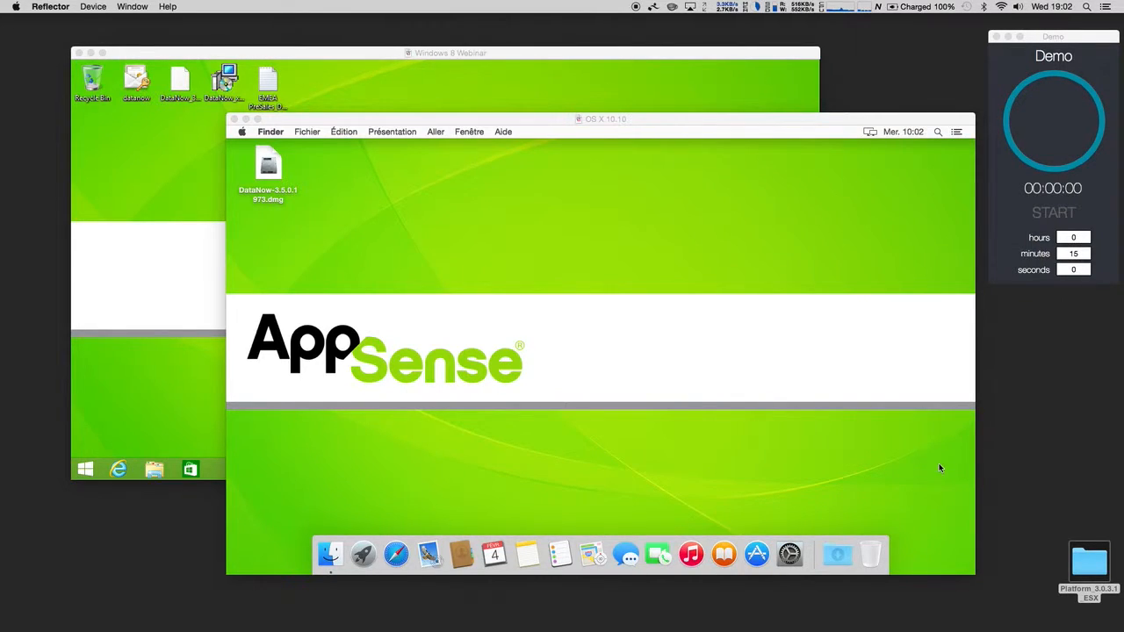
pyautogui.click(1052, 215)
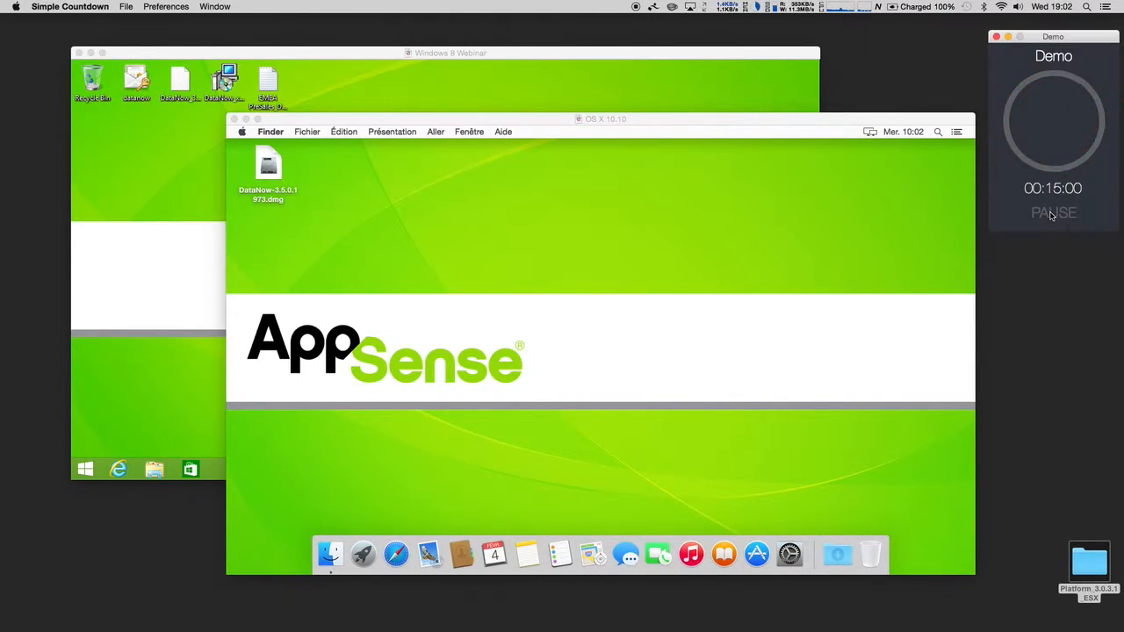
pyautogui.doubleClick(1083, 557)
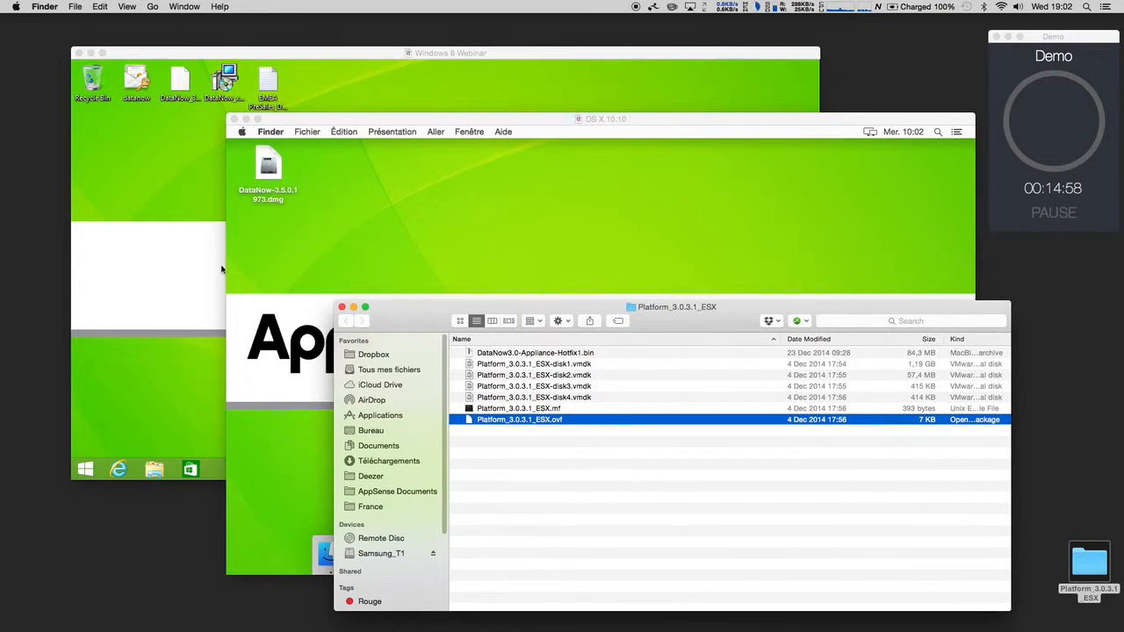
pyautogui.click(489, 421)
pyautogui.doubleClick(490, 421)
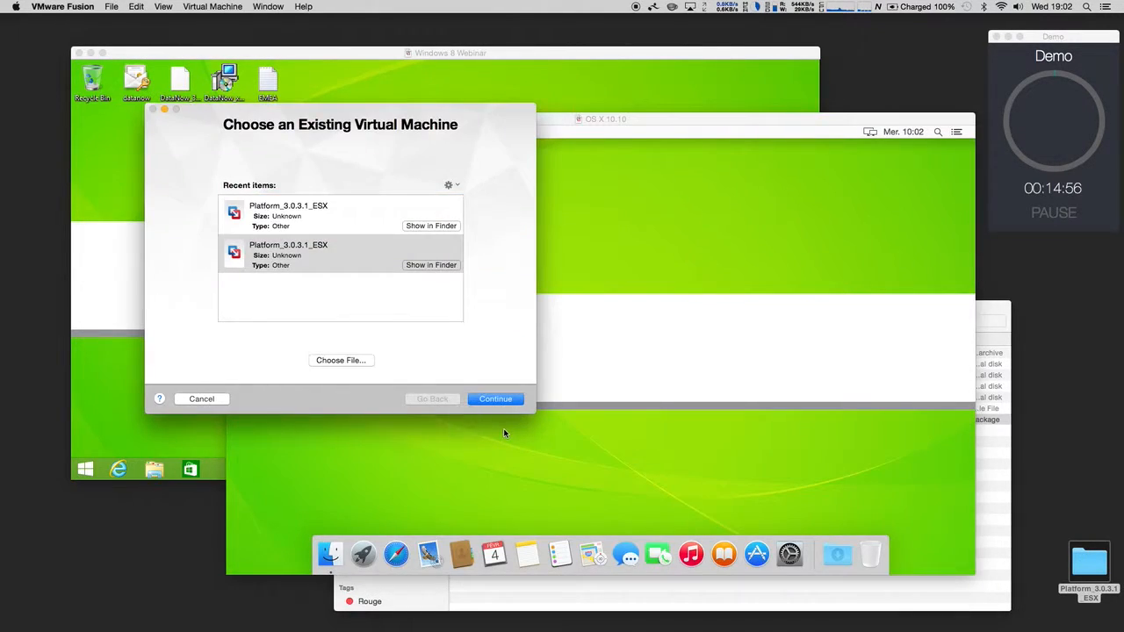
# Step: Save the imported machine as 'Datanow Webinar', getting past the duplicate-name alert, to begin importing
pyautogui.click(505, 399)
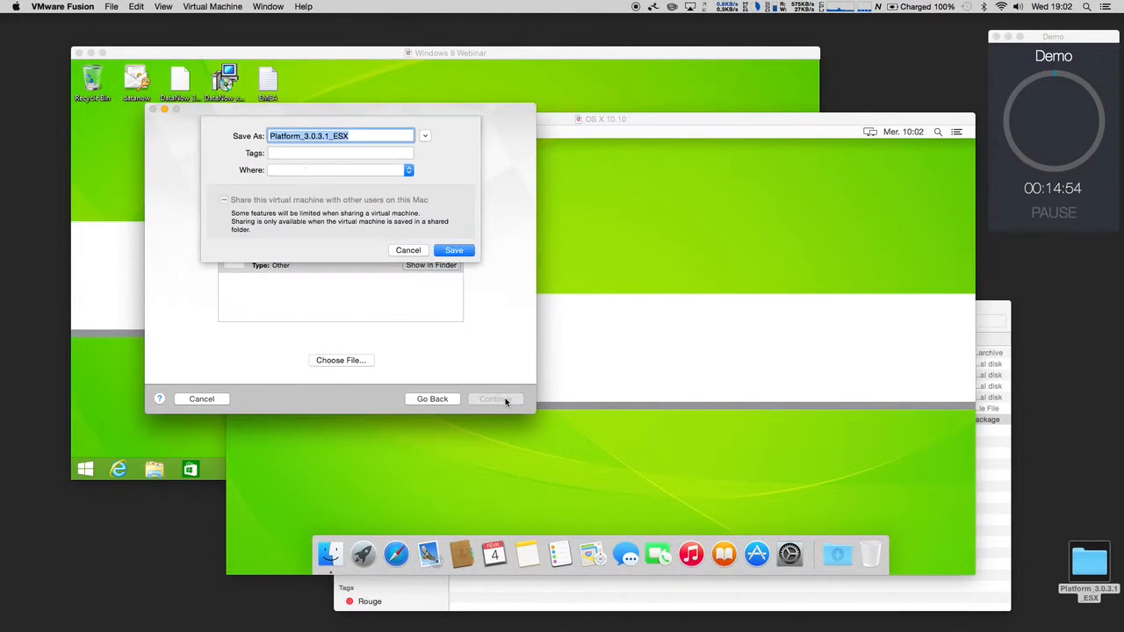
pyautogui.write('Datanow')
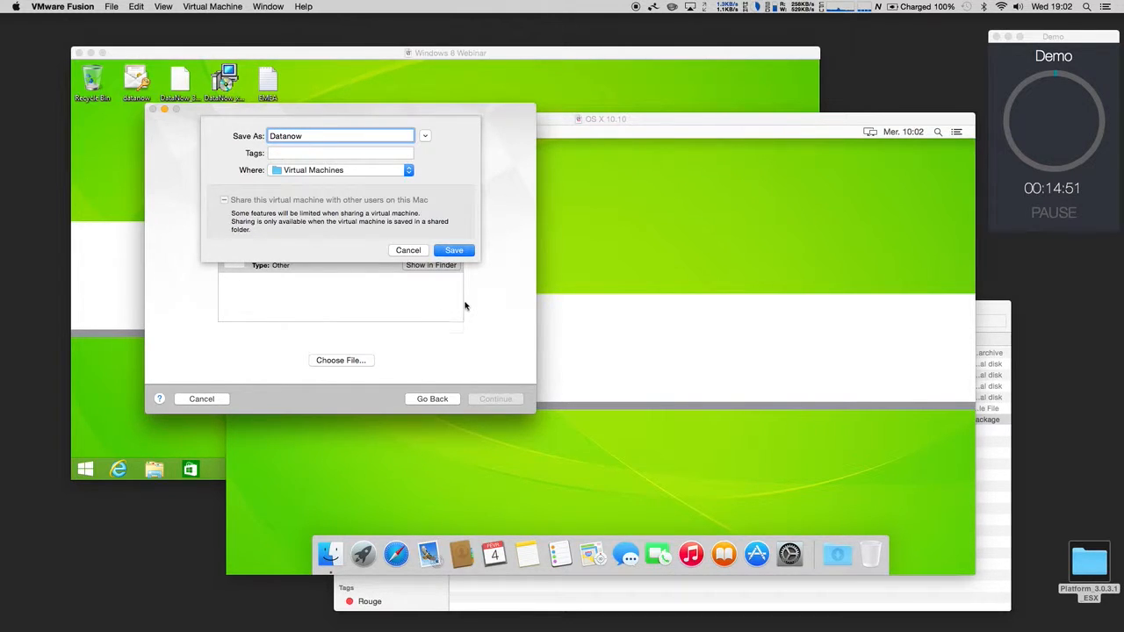
pyautogui.click(457, 252)
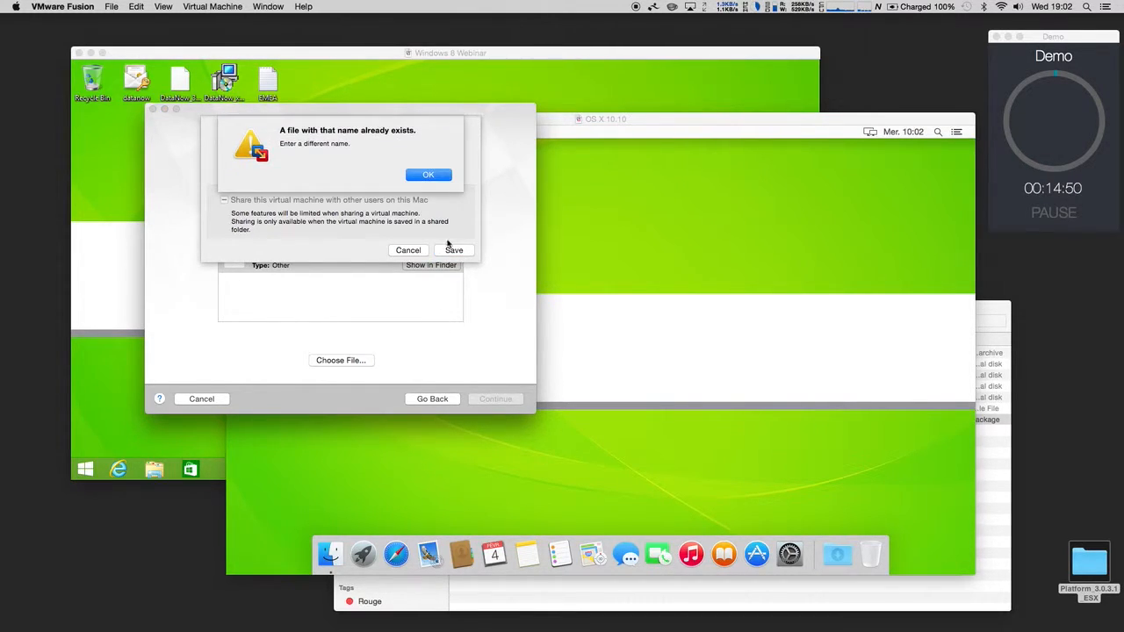
pyautogui.click(425, 172)
pyautogui.write('Webinar')
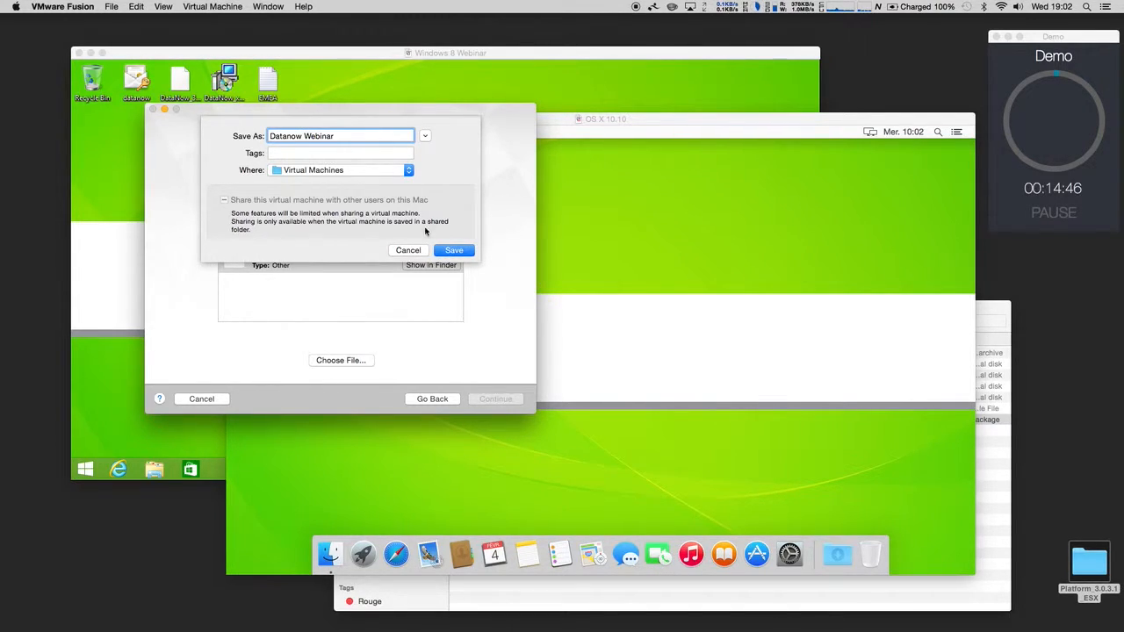
pyautogui.click(456, 252)
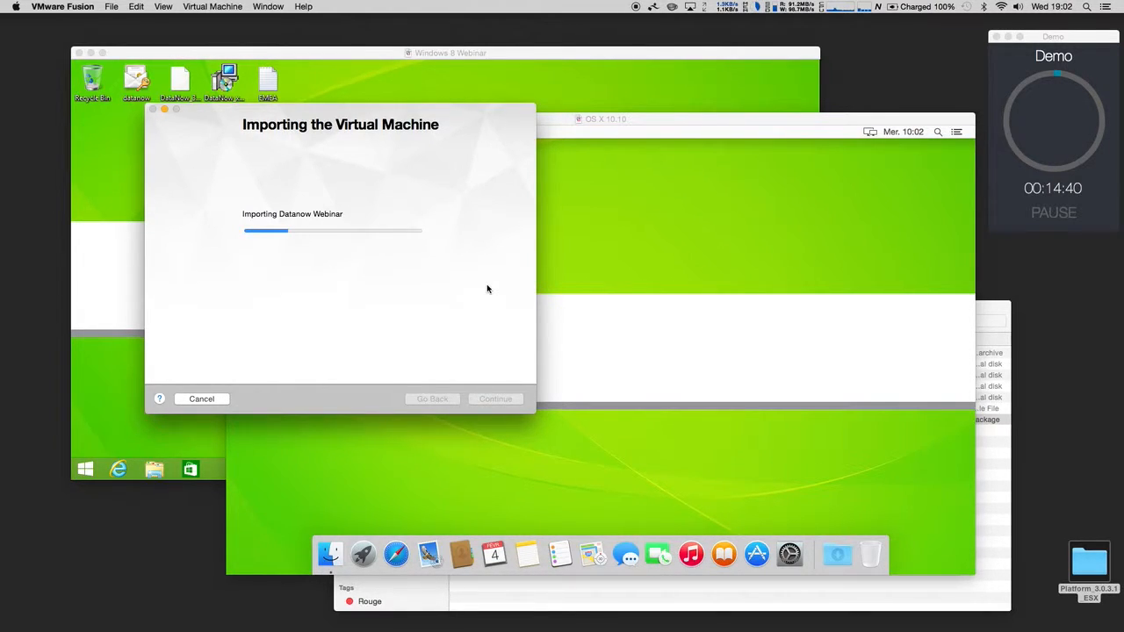
# Step: Wait for the import summary: FreeBSD 64-bit, 4 GB memory, NAT networking, 4 CPU cores
pyautogui.click(995, 535)
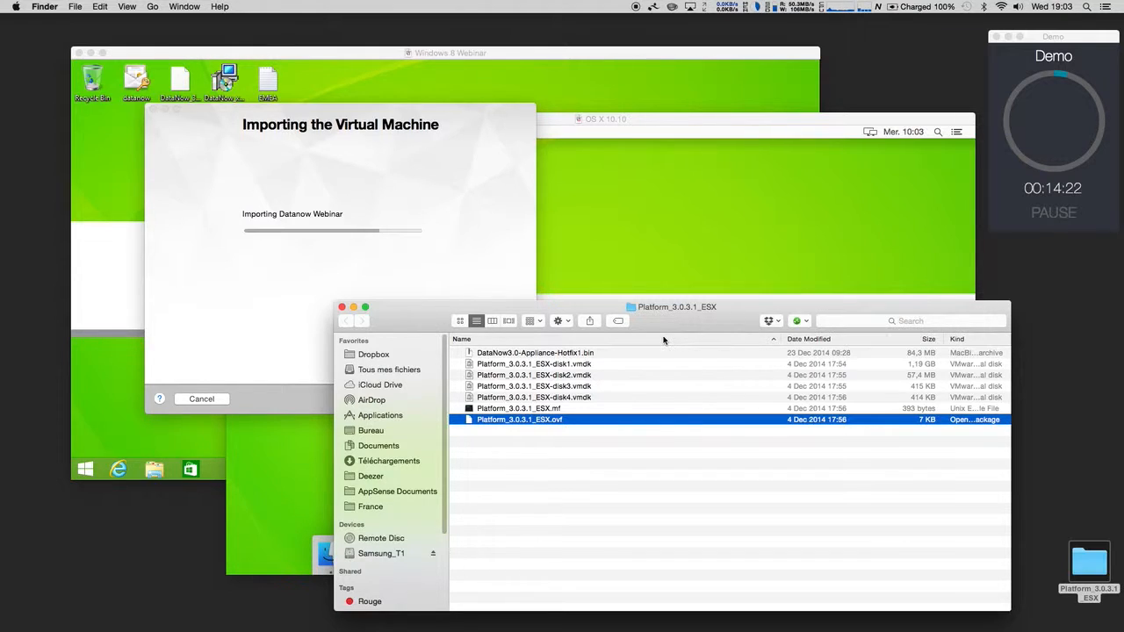
pyautogui.click(483, 254)
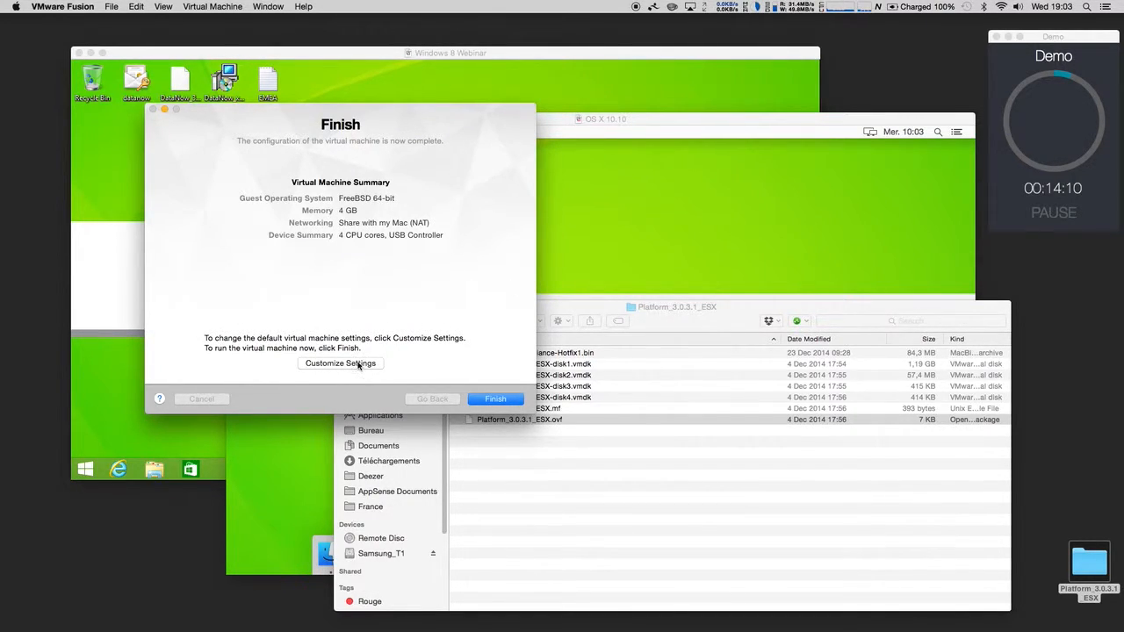
# Step: Close the folder window and set the VM's network adapter to custom vmnet3 in its settings
pyautogui.click(627, 324)
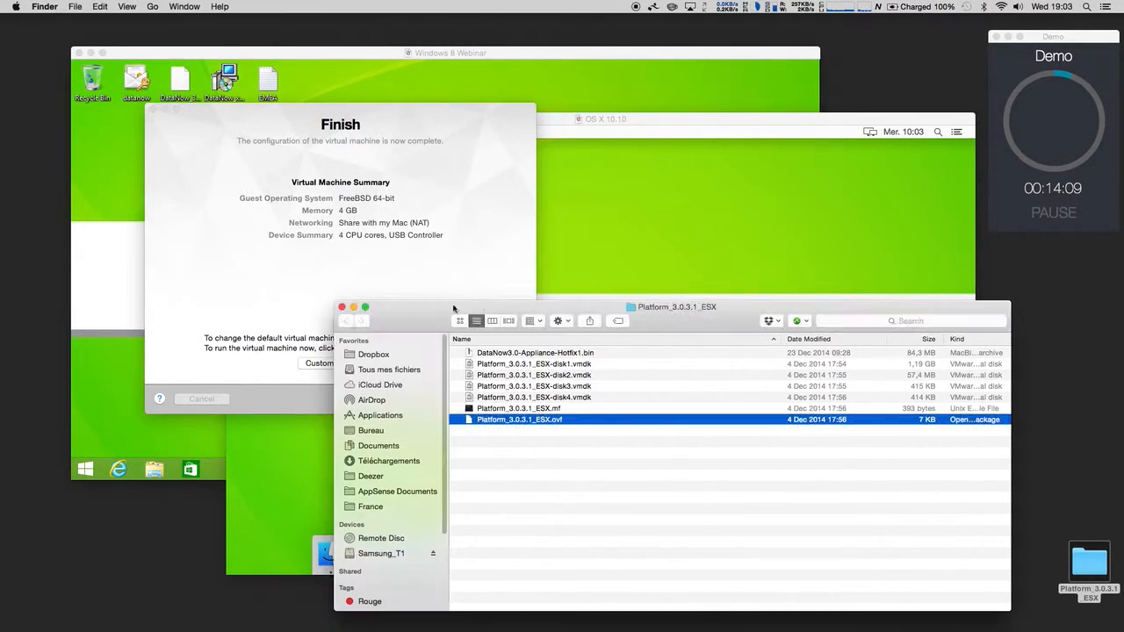
pyautogui.click(342, 307)
pyautogui.click(342, 363)
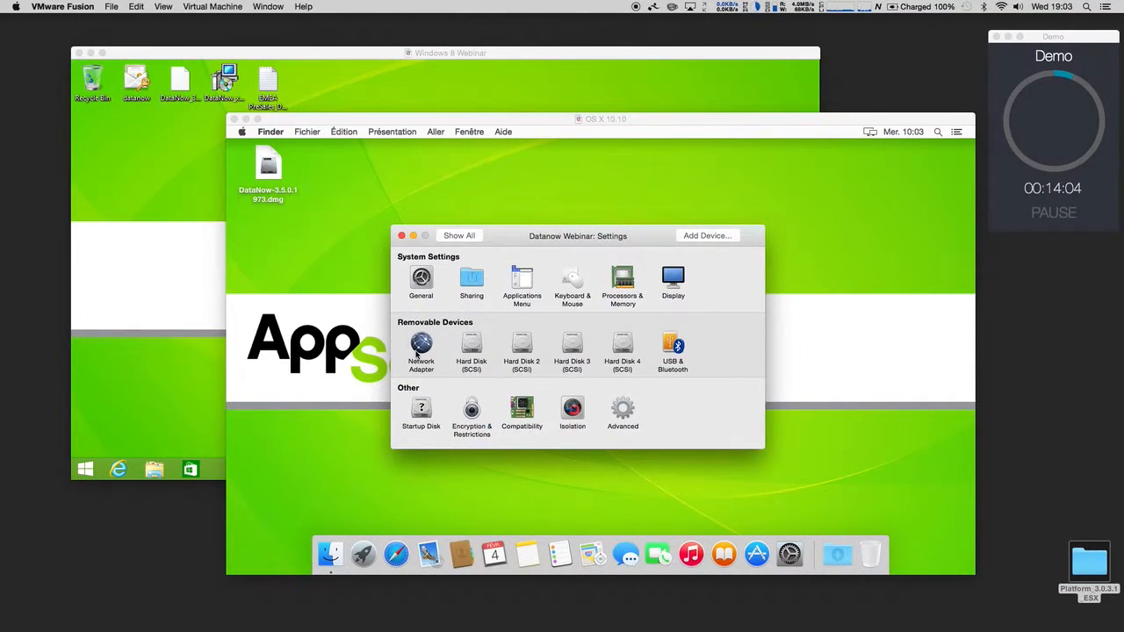
pyautogui.click(418, 350)
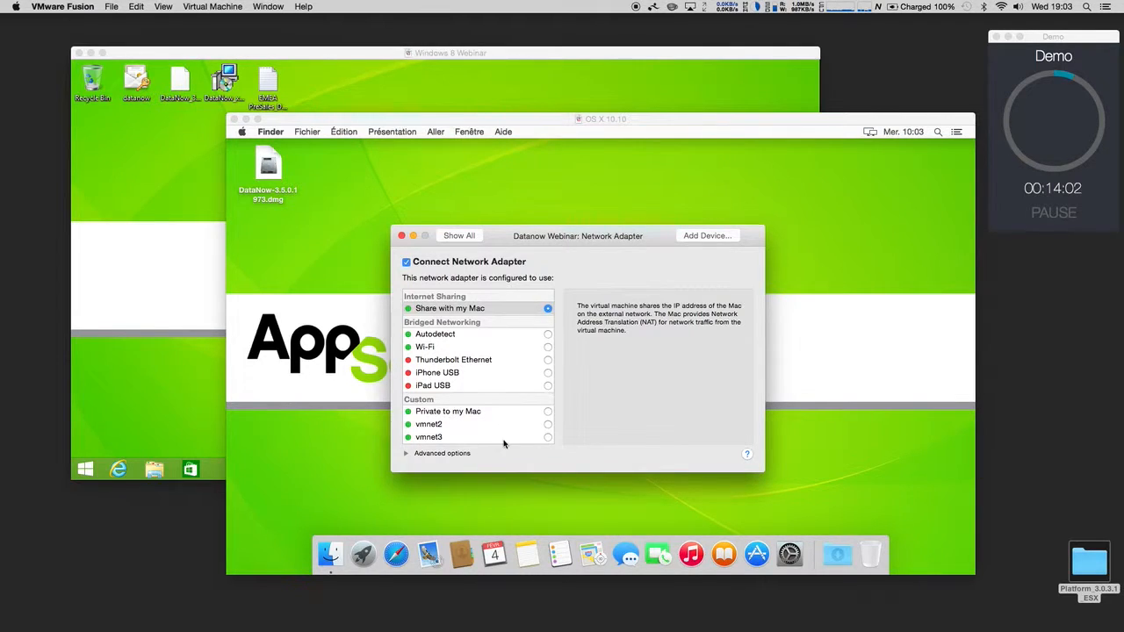
pyautogui.click(549, 438)
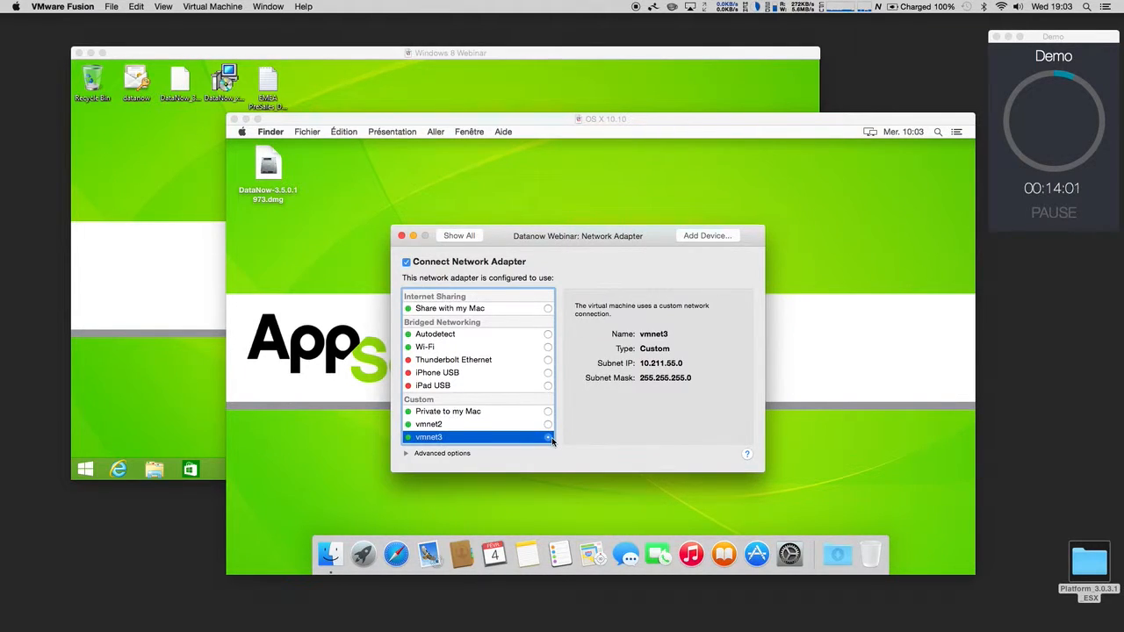
pyautogui.click(402, 236)
pyautogui.click(628, 245)
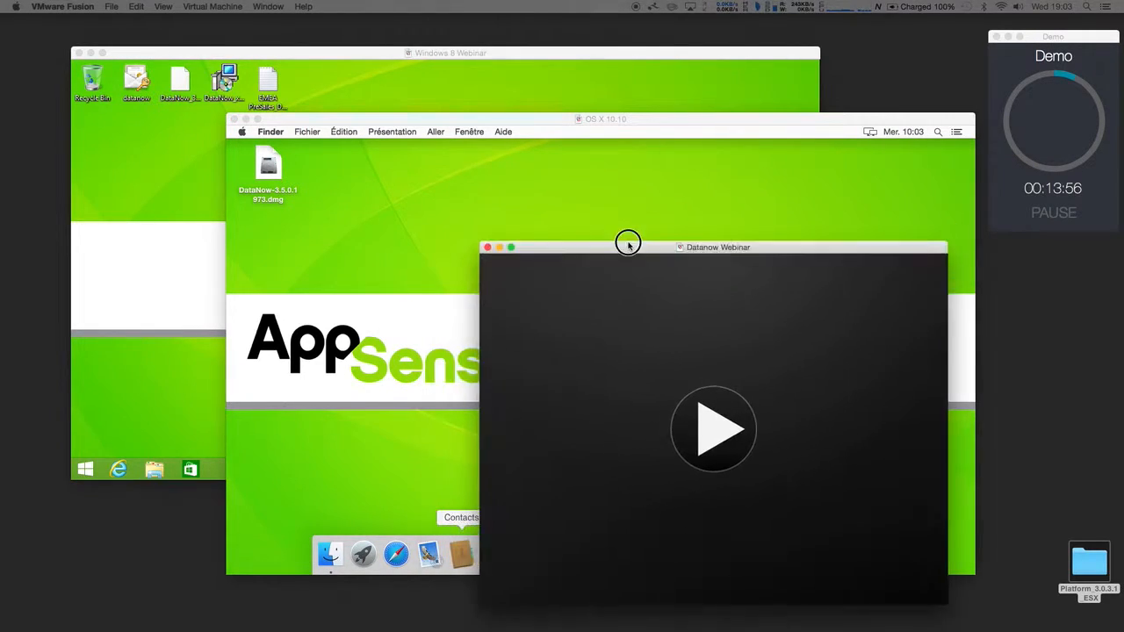
# Step: Start Datanow Webinar and let it boot to the unconfigured AppSense 3.0.3.1 console
pyautogui.click(714, 367)
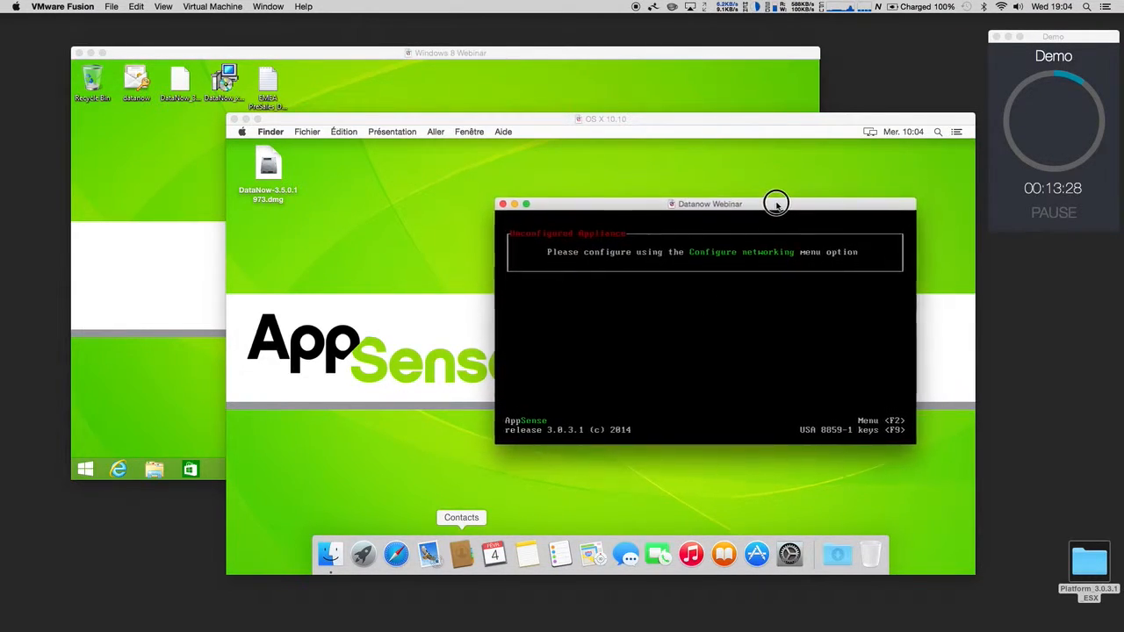
# Step: Set the appliance console keyboard layout to French 8859-1
pyautogui.click(792, 368)
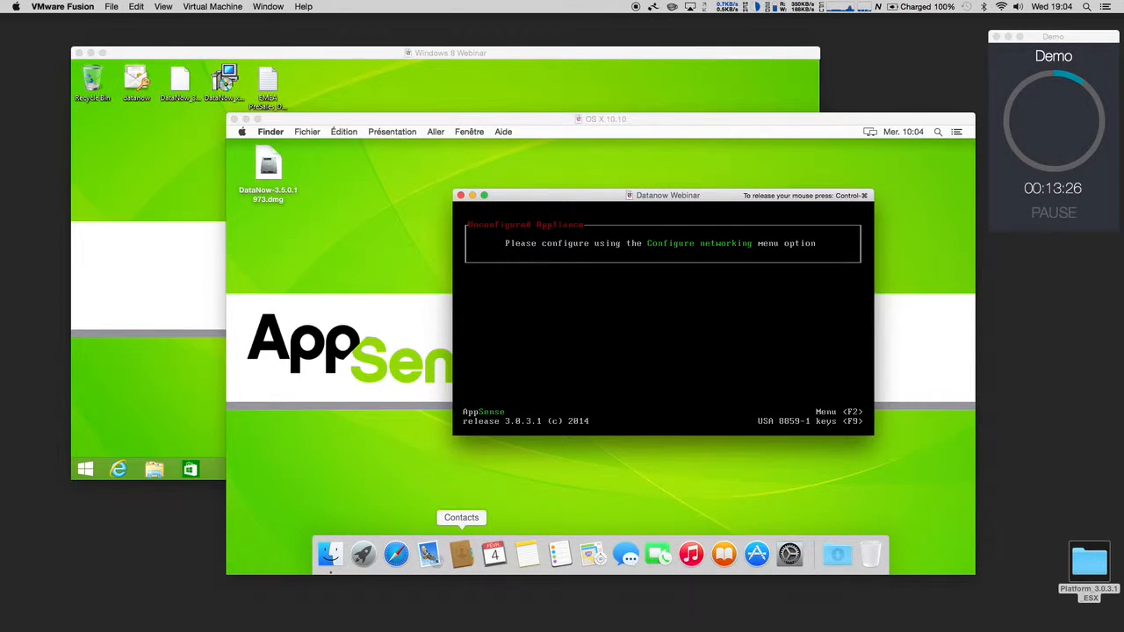
pyautogui.press('F2')
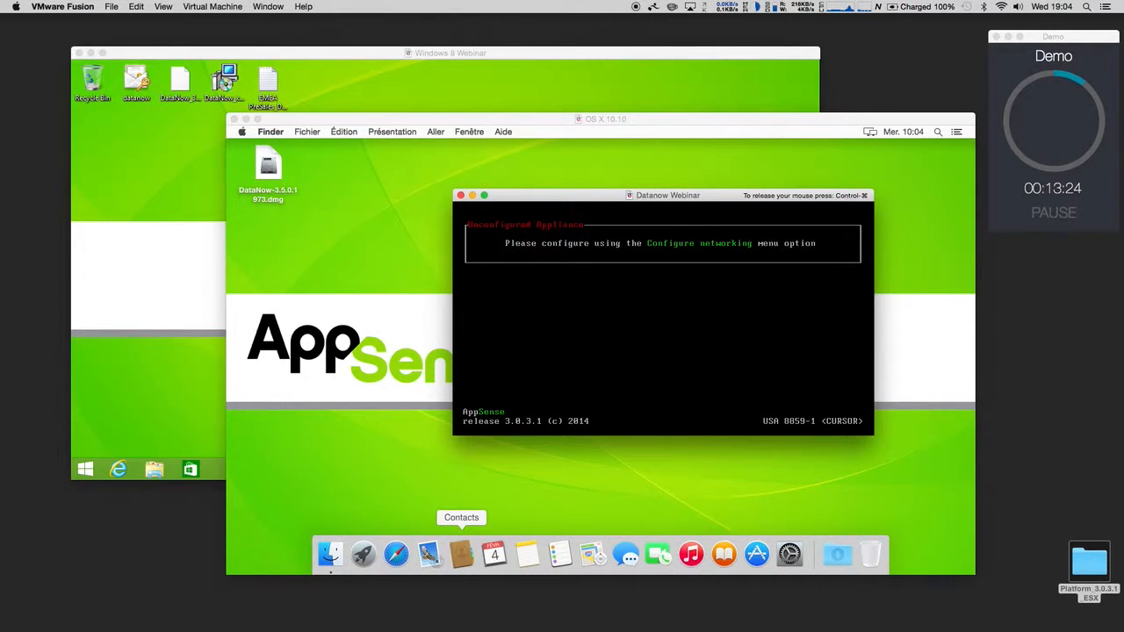
pyautogui.press('Down')
pyautogui.press('Down')
pyautogui.press('Down')
pyautogui.press('Down')
pyautogui.press('Down')
pyautogui.press('Down')
pyautogui.press('Down')
pyautogui.press('Down')
pyautogui.press('Down')
pyautogui.press('Down')
pyautogui.press('Down')
pyautogui.press('Down')
pyautogui.press('Down')
pyautogui.press('Down')
pyautogui.press('Down')
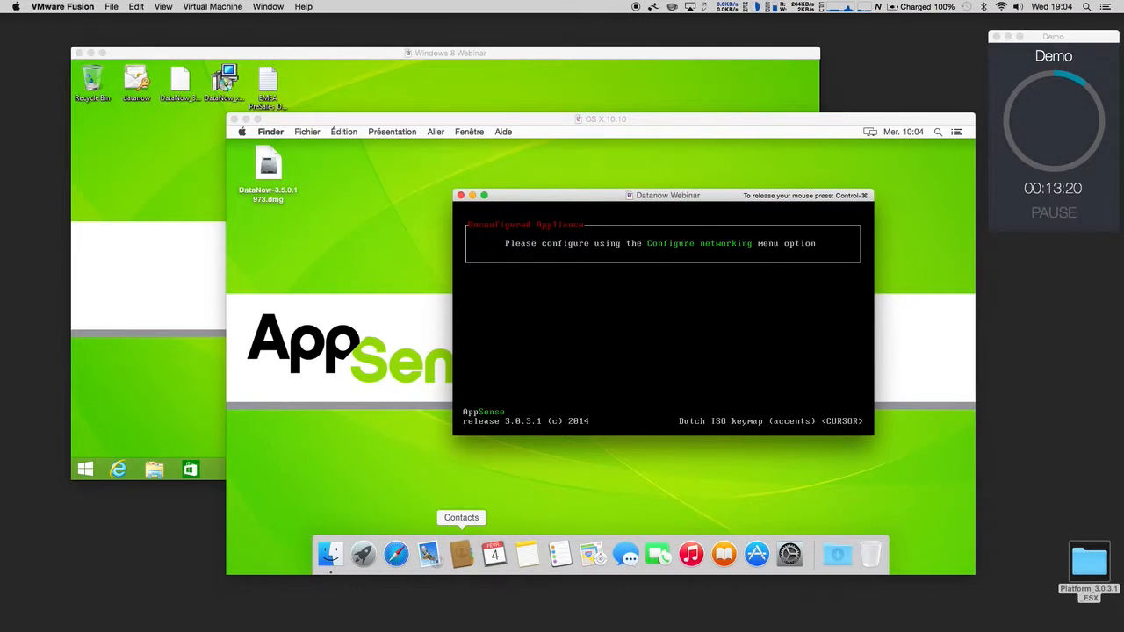
pyautogui.press('Down')
pyautogui.press('Return')
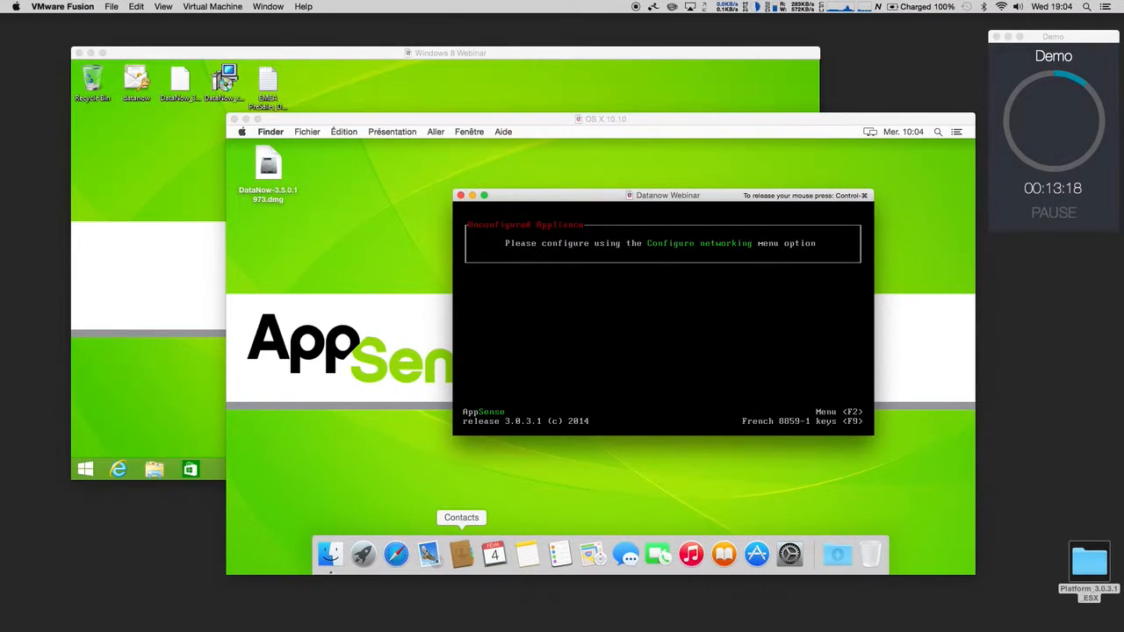
# Step: Change the appliance password, entering the current password and the new one twice
pyautogui.press('F2')
pyautogui.write('****')
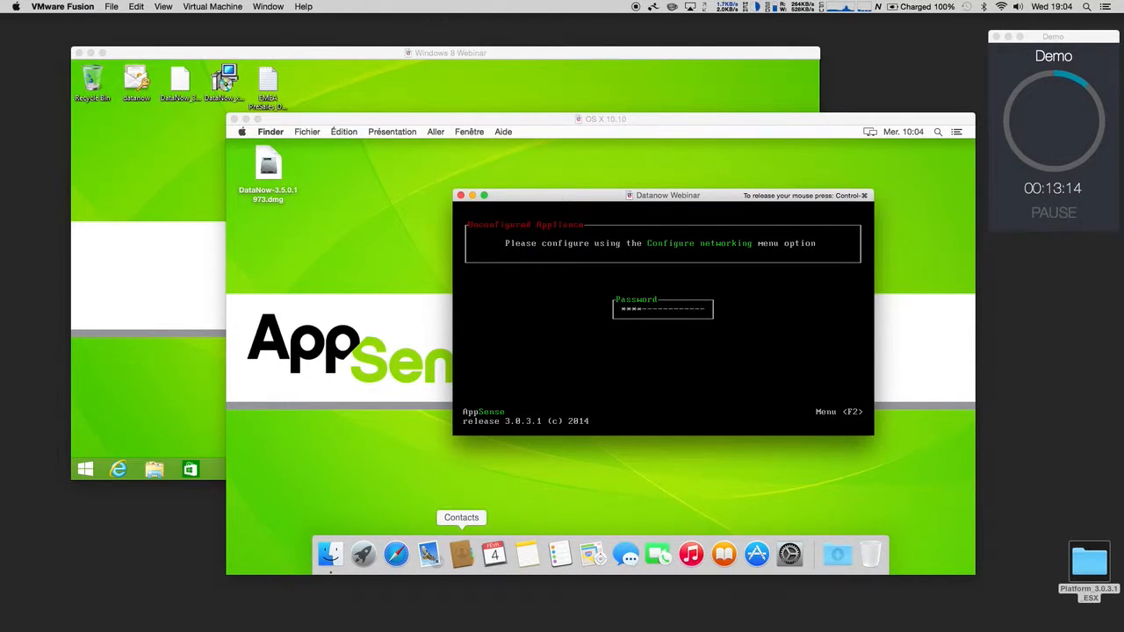
pyautogui.write('**')
pyautogui.press('Return')
pyautogui.write('*******')
pyautogui.press('Return')
pyautogui.write('*******')
pyautogui.press('Return')
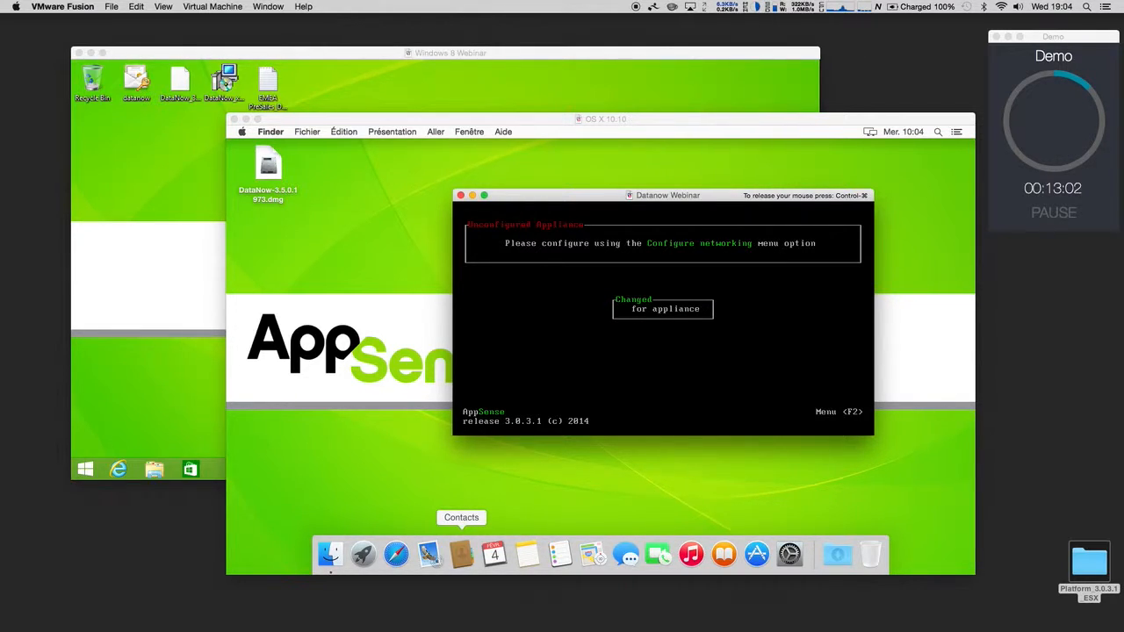
# Step: In Configure networking, enter host name datanow and IPv4 address 10.211.55.42
pyautogui.press('F2')
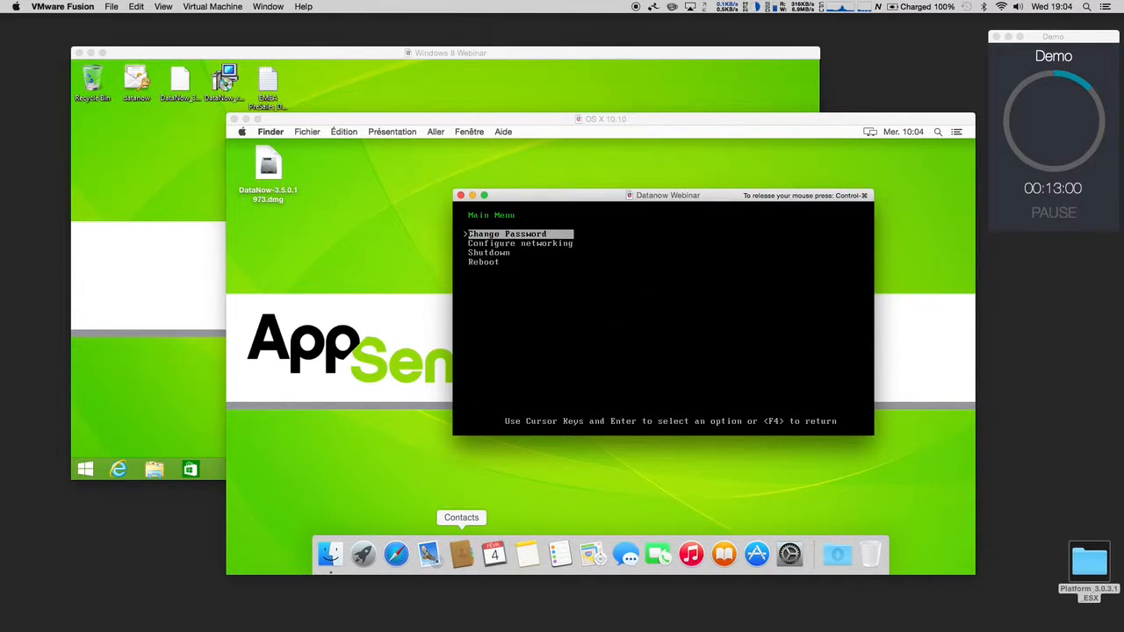
pyautogui.press('Down')
pyautogui.press('Return')
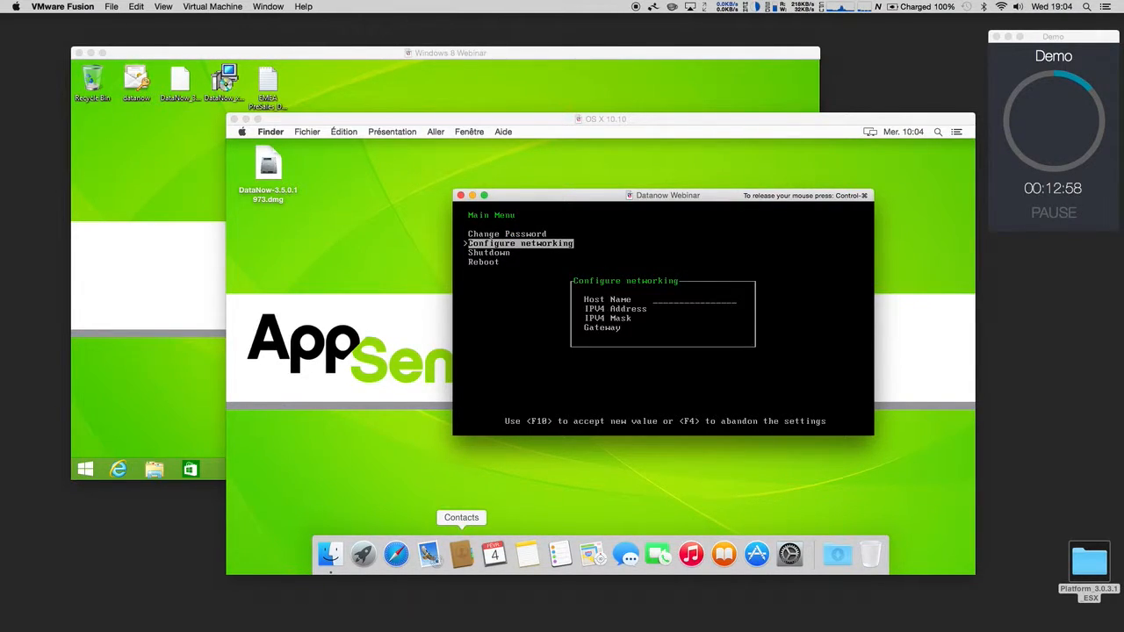
pyautogui.write('datanow')
pyautogui.press('Tab')
pyautogui.write('10')
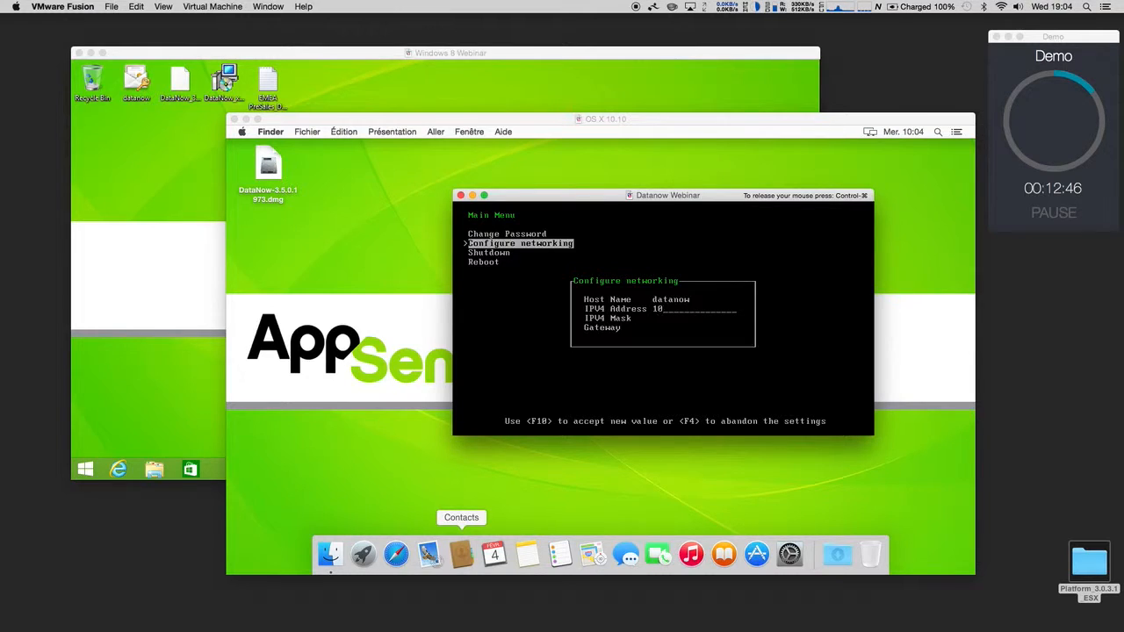
pyautogui.write('.211.55.42')
# Step: Enter mask 255.255.255.0 and gateway 10.211.55.2, then apply the network settings
pyautogui.press('Tab')
pyautogui.write('2')
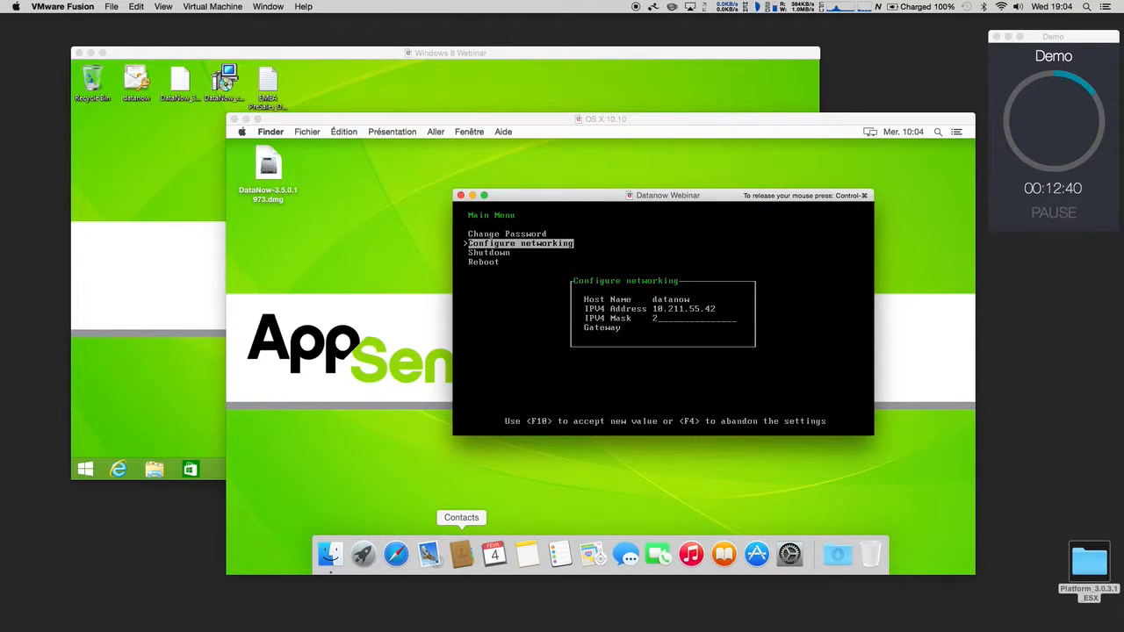
pyautogui.write('55.255.255.0')
pyautogui.press('Tab')
pyautogui.write('1')
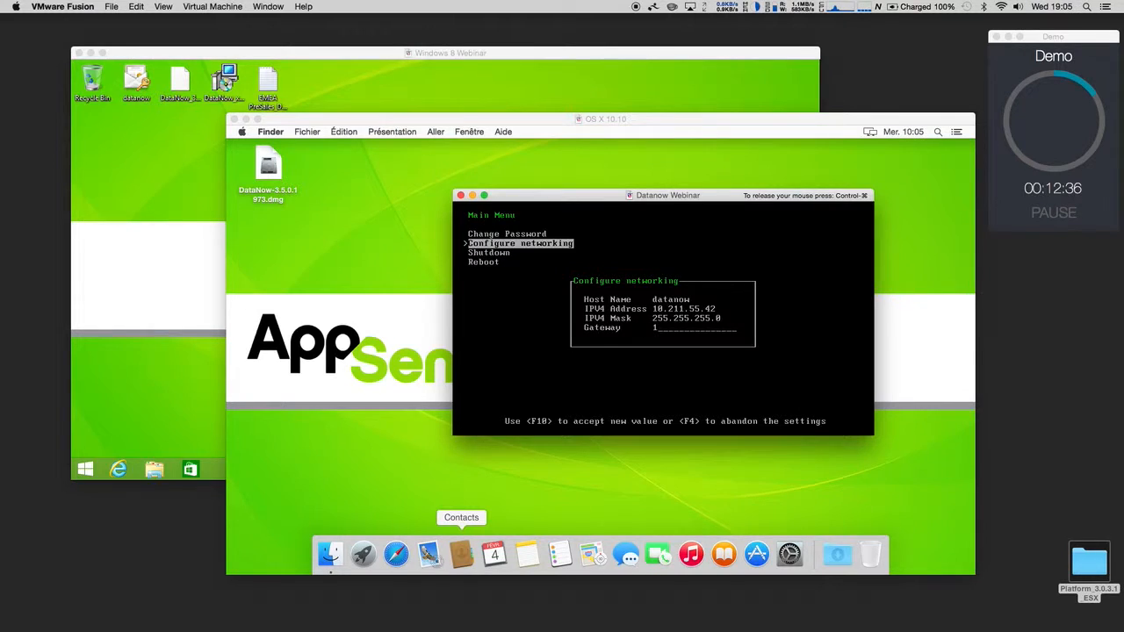
pyautogui.write('0.211.55.2')
pyautogui.press('Tab')
pyautogui.press('F10')
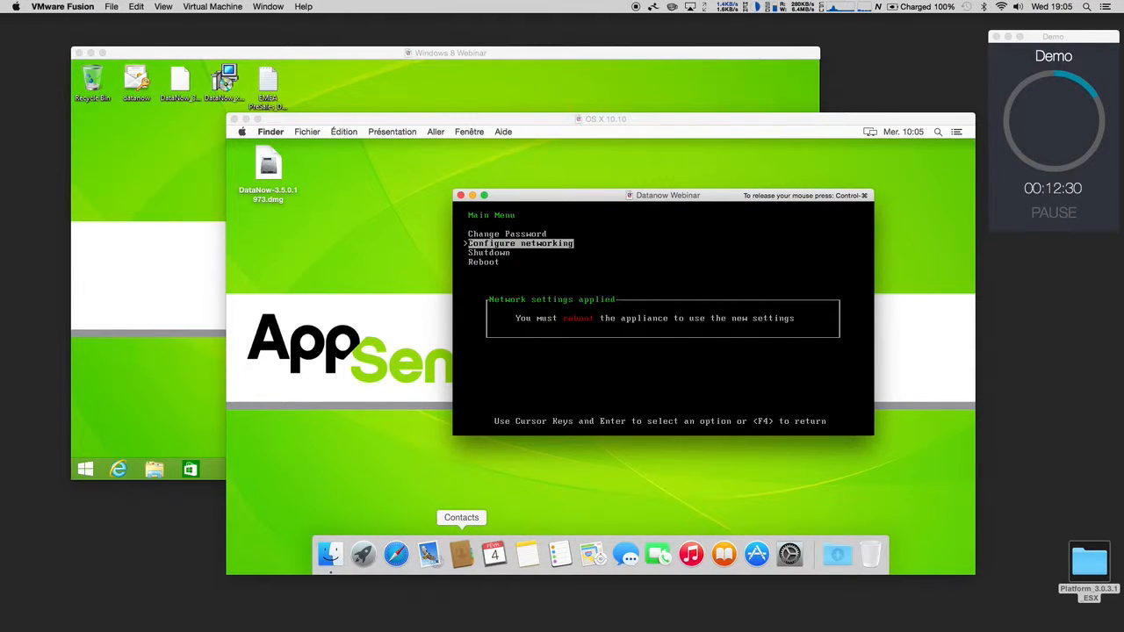
pyautogui.press('Return')
pyautogui.press('Down')
pyautogui.press('Down')
pyautogui.press('Down')
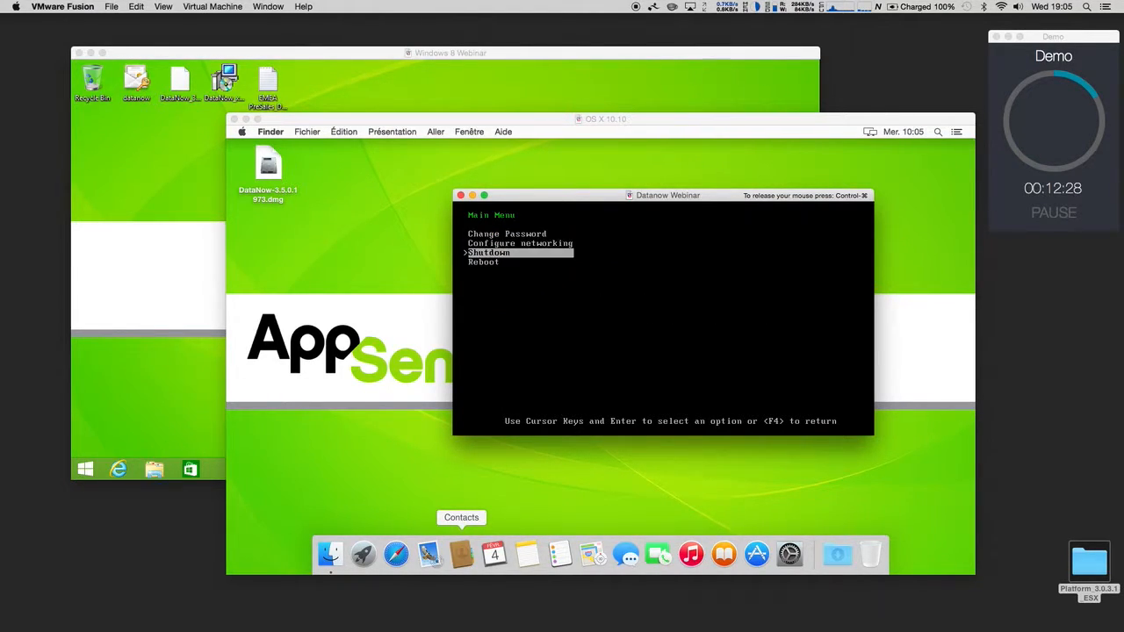
# Step: Reboot the appliance, move its console to the lower right, and launch Internet Explorer in Windows 8
pyautogui.press('Return')
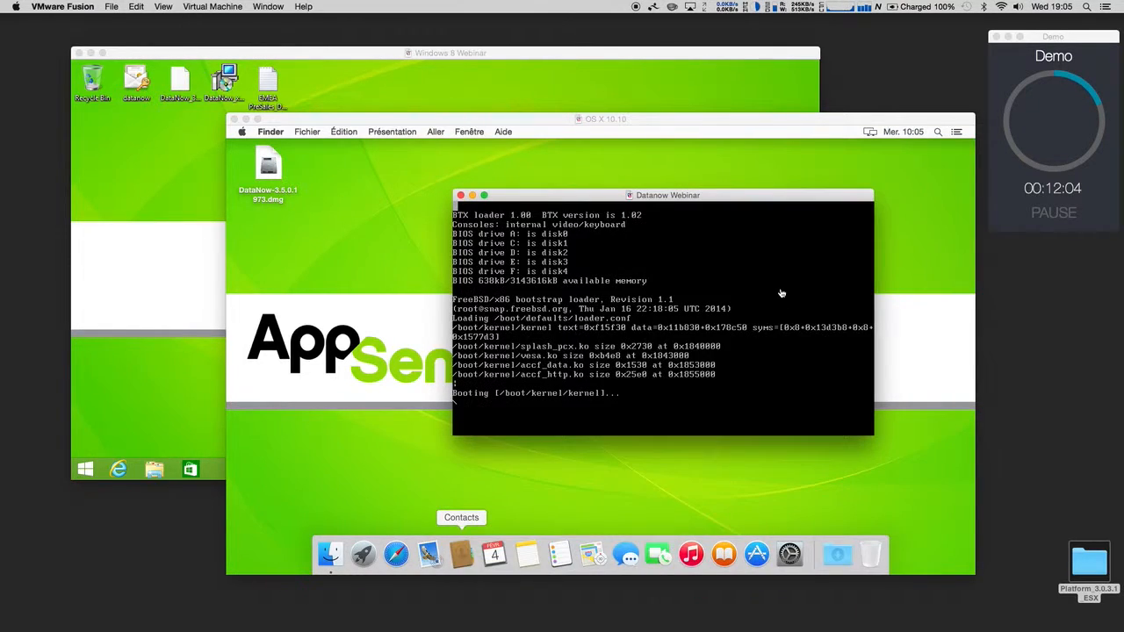
pyautogui.click(492, 57)
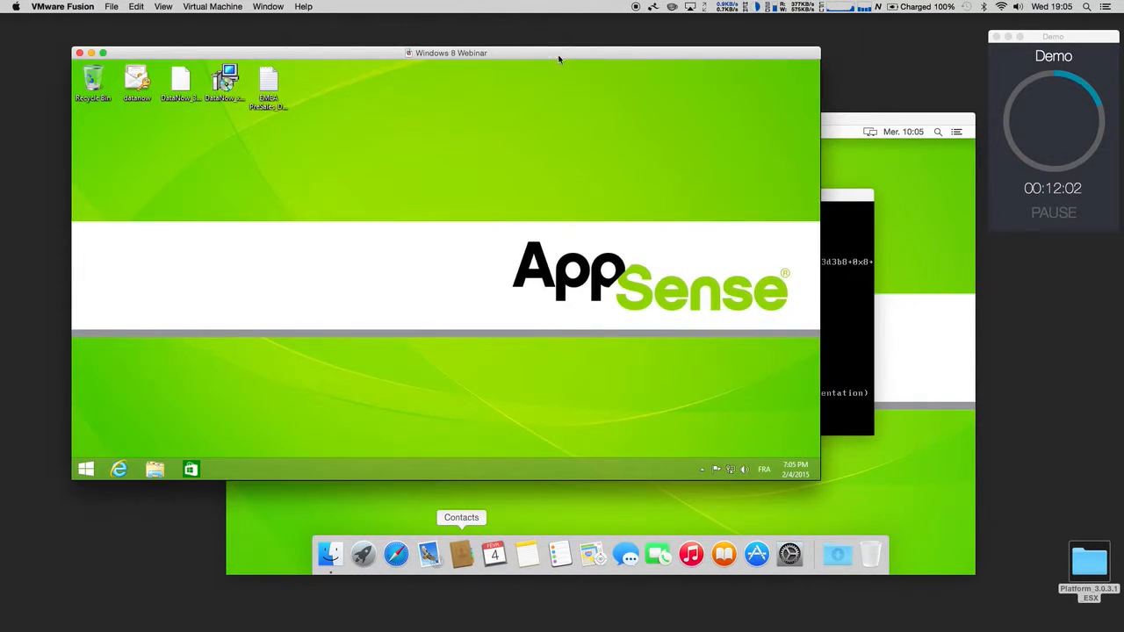
pyautogui.click(841, 196)
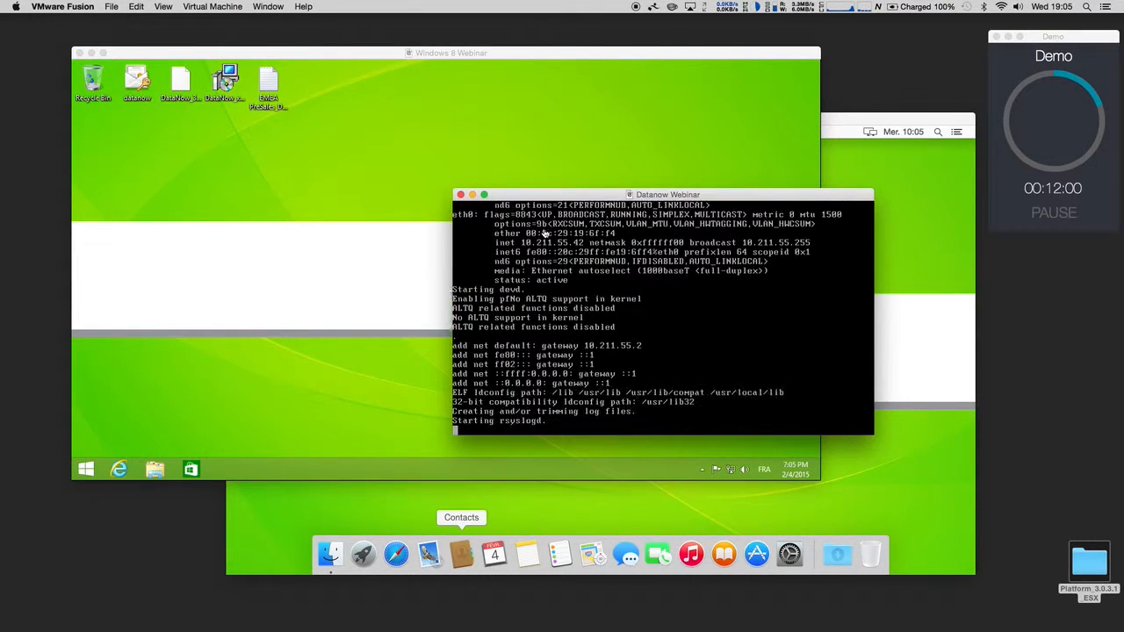
pyautogui.moveTo(532, 197); pyautogui.dragTo(773, 390)
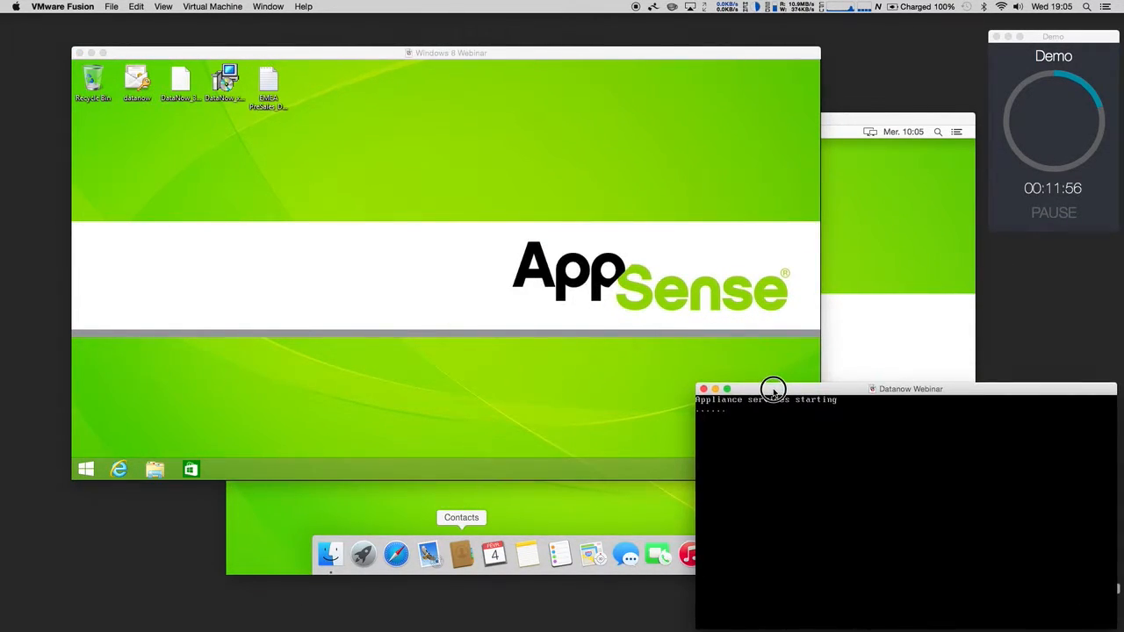
pyautogui.click(300, 55)
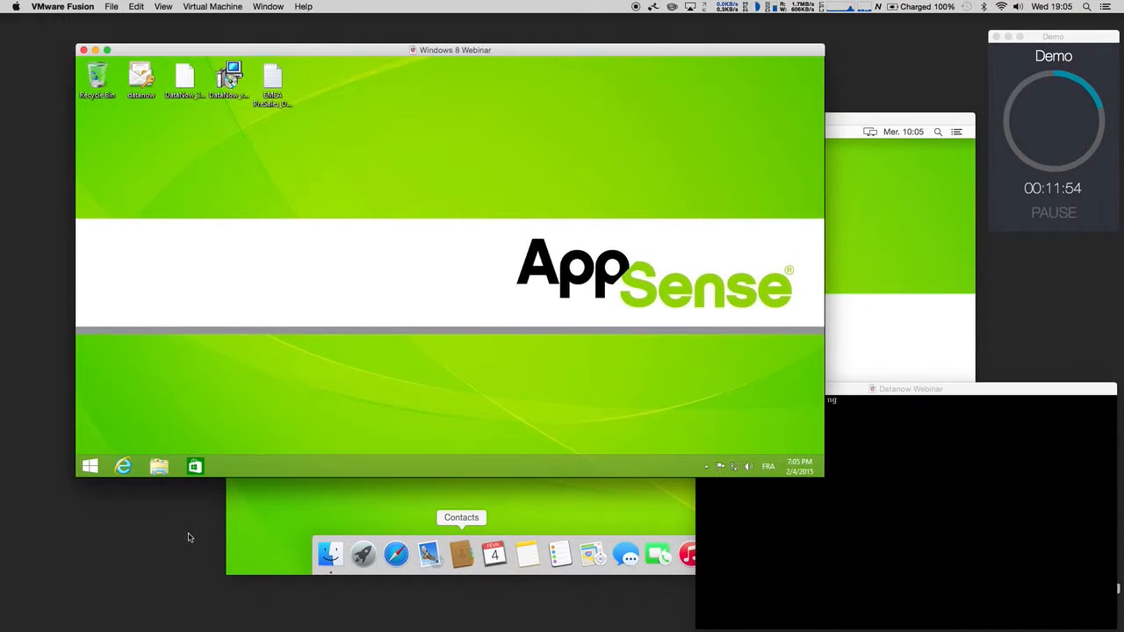
pyautogui.click(119, 469)
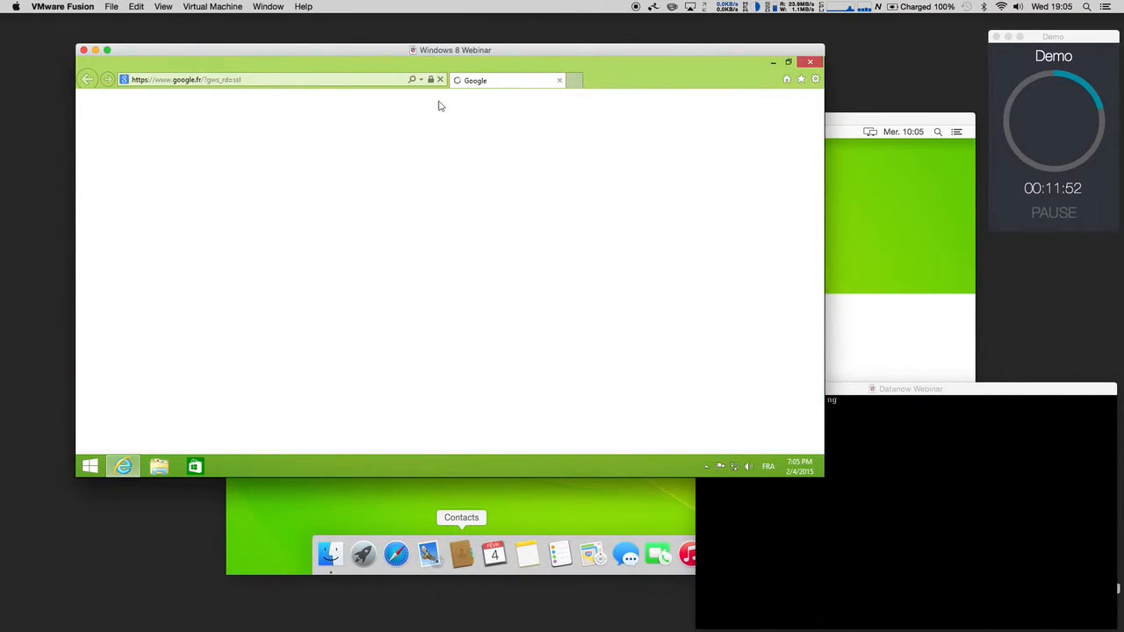
pyautogui.click(408, 80)
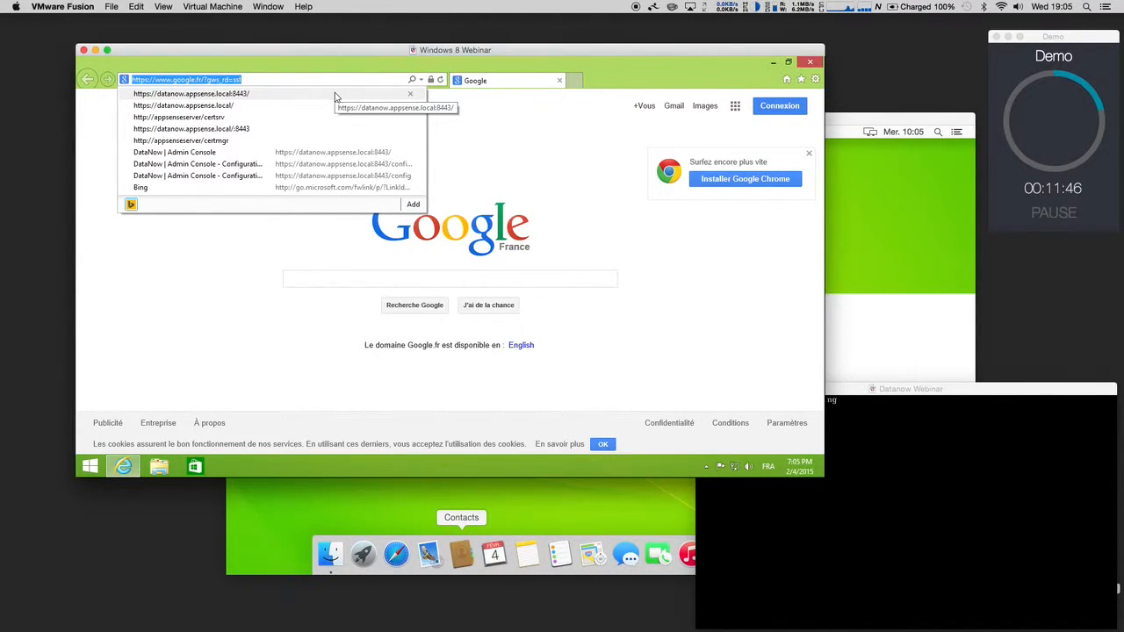
pyautogui.click(253, 97)
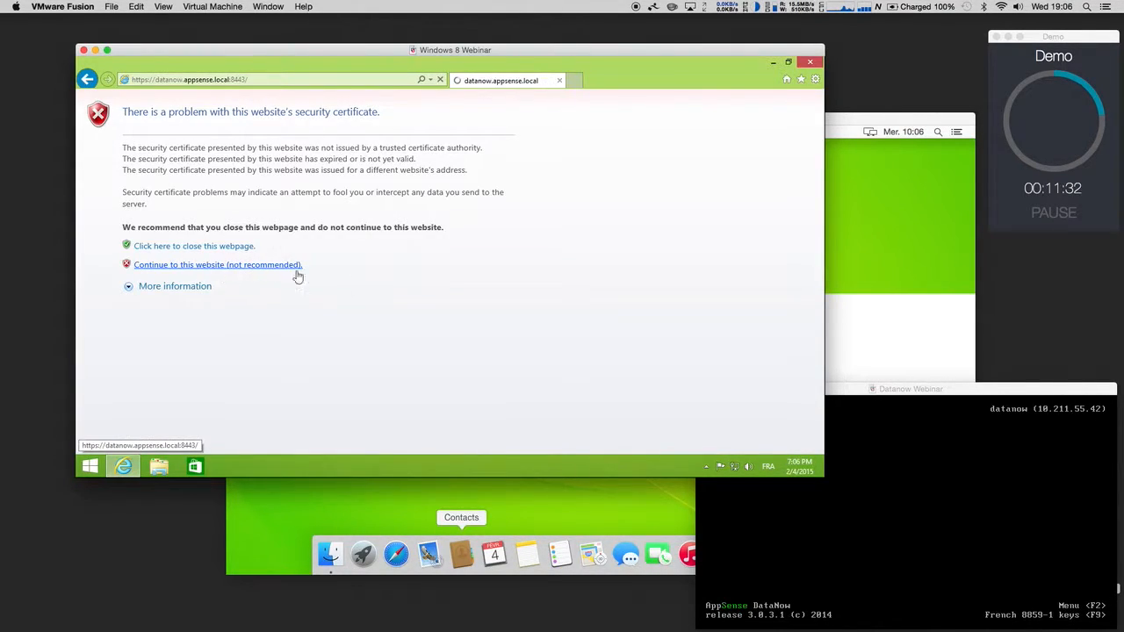
pyautogui.click(278, 267)
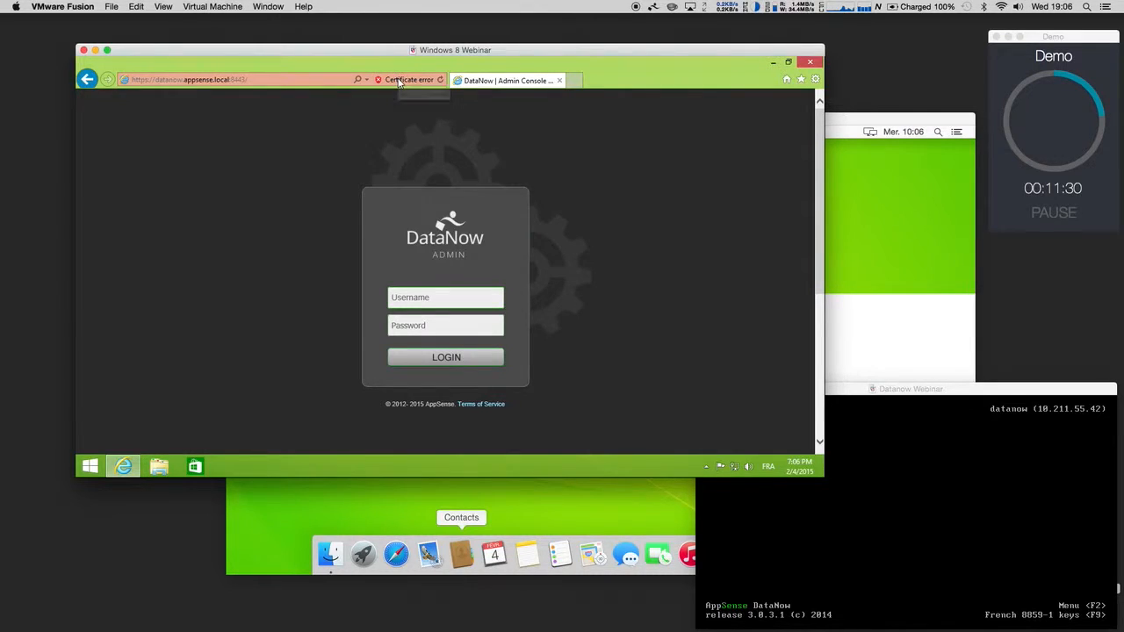
# Step: Sign in to the DataNow Admin Console with the administrator username and saved password
pyautogui.click(444, 301)
pyautogui.write('appliance')
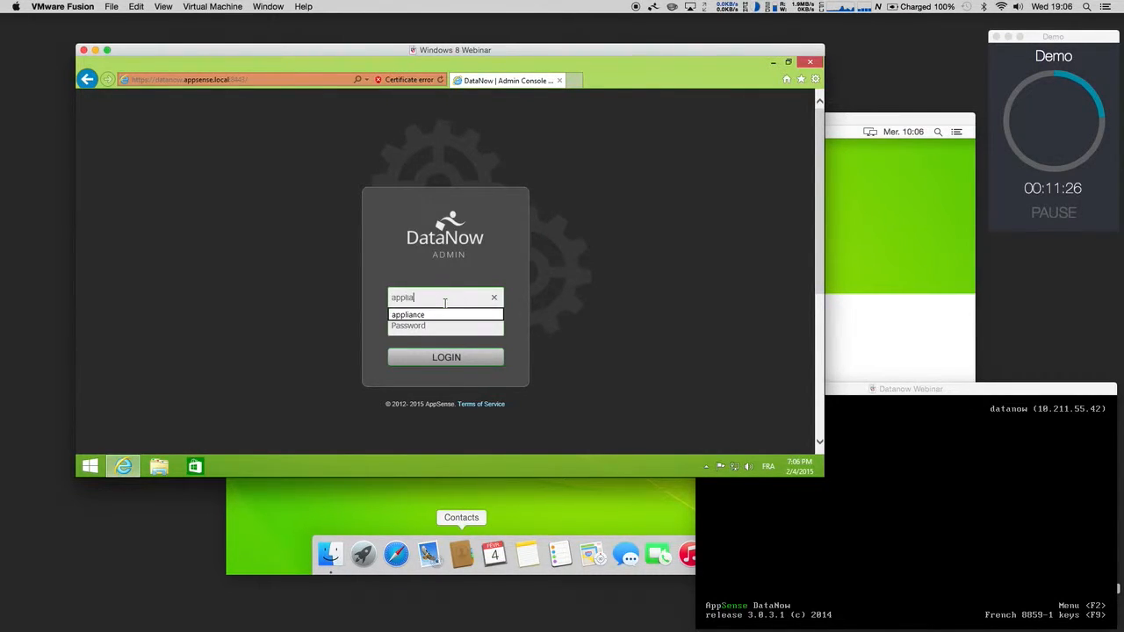
pyautogui.click(432, 327)
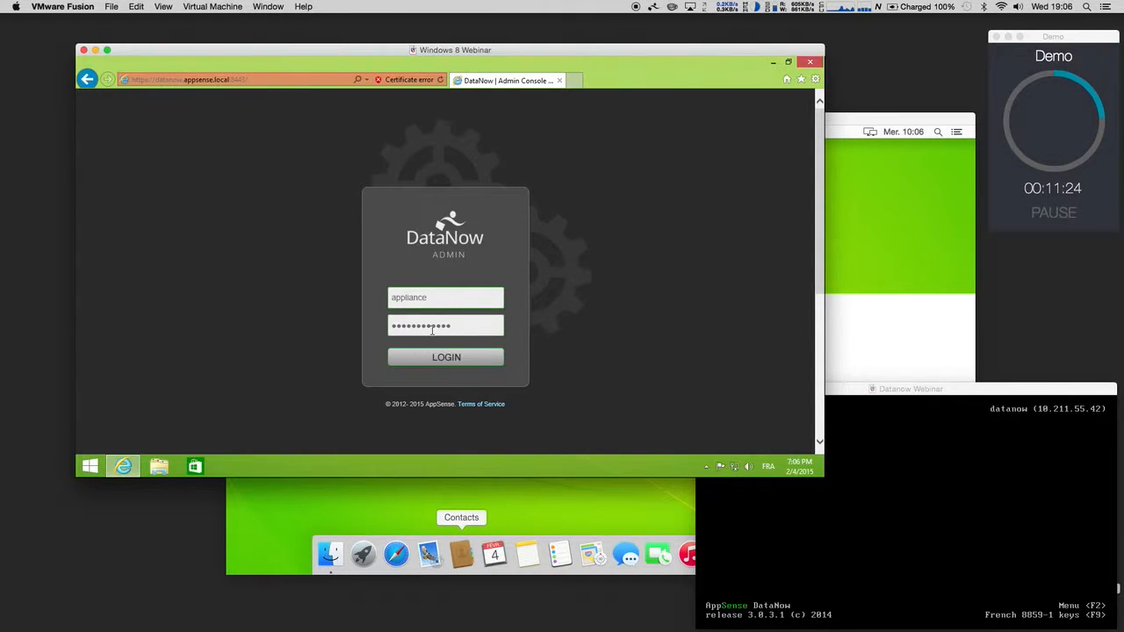
pyautogui.click(435, 355)
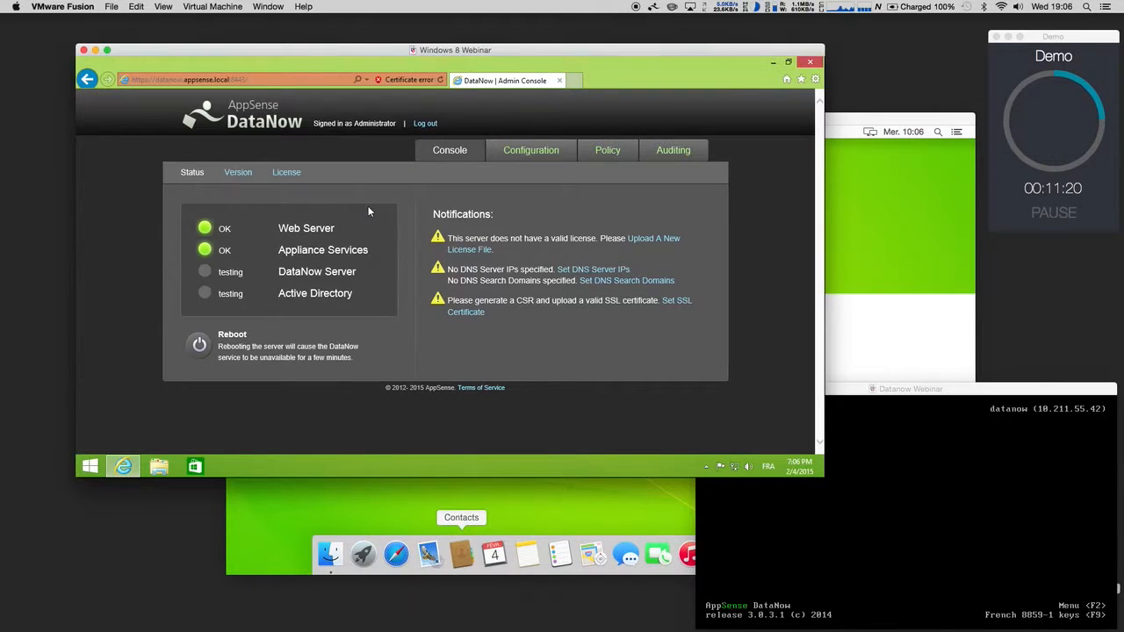
# Step: On the Version page, choose DataNow_3.5_AppliancePatch.bin as the patch file to upload
pyautogui.click(239, 173)
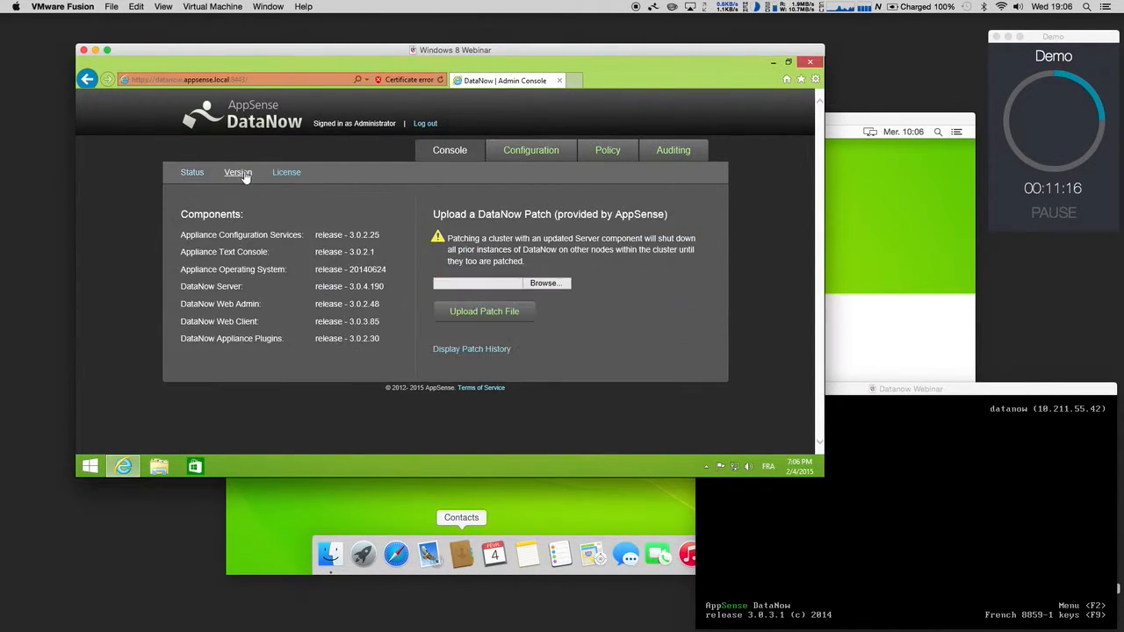
pyautogui.click(546, 284)
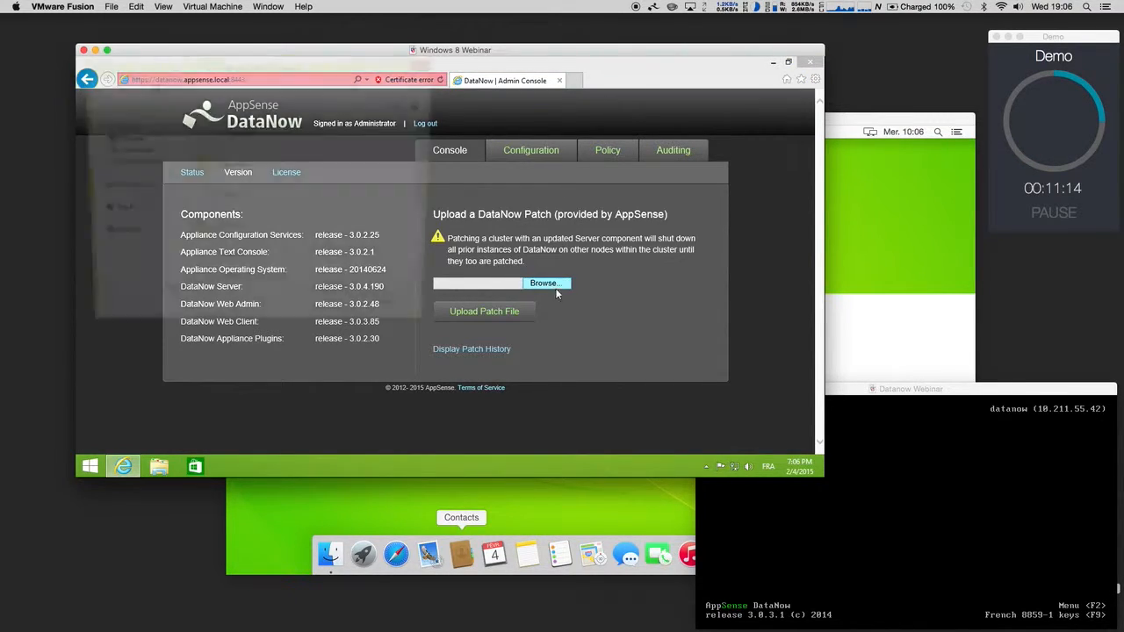
pyautogui.moveTo(435, 179); pyautogui.dragTo(433, 255)
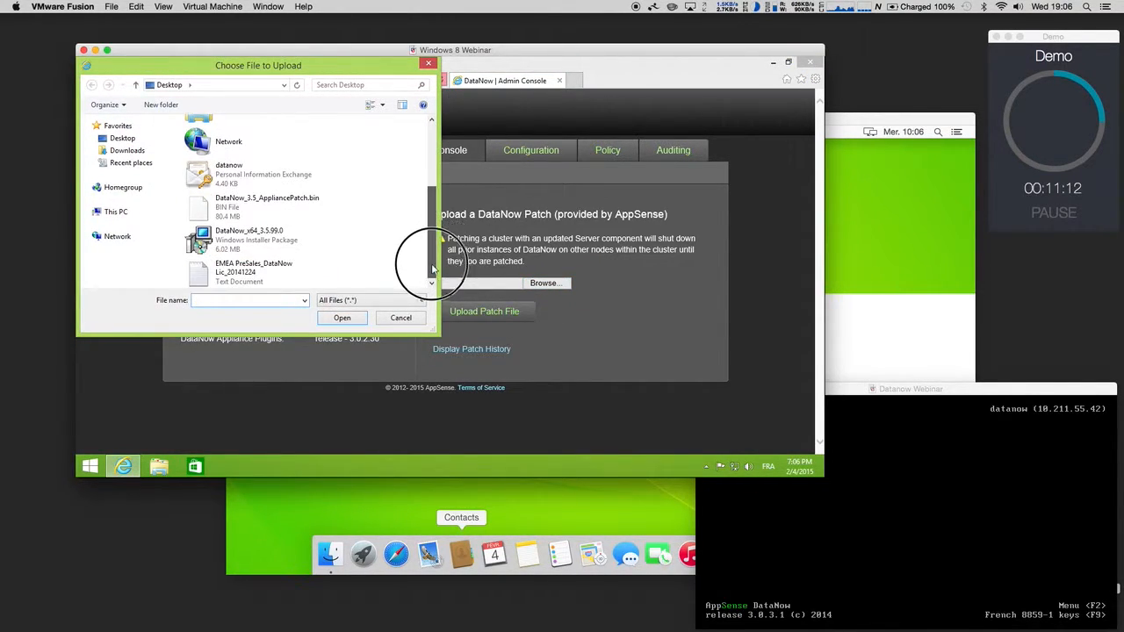
pyautogui.click(254, 211)
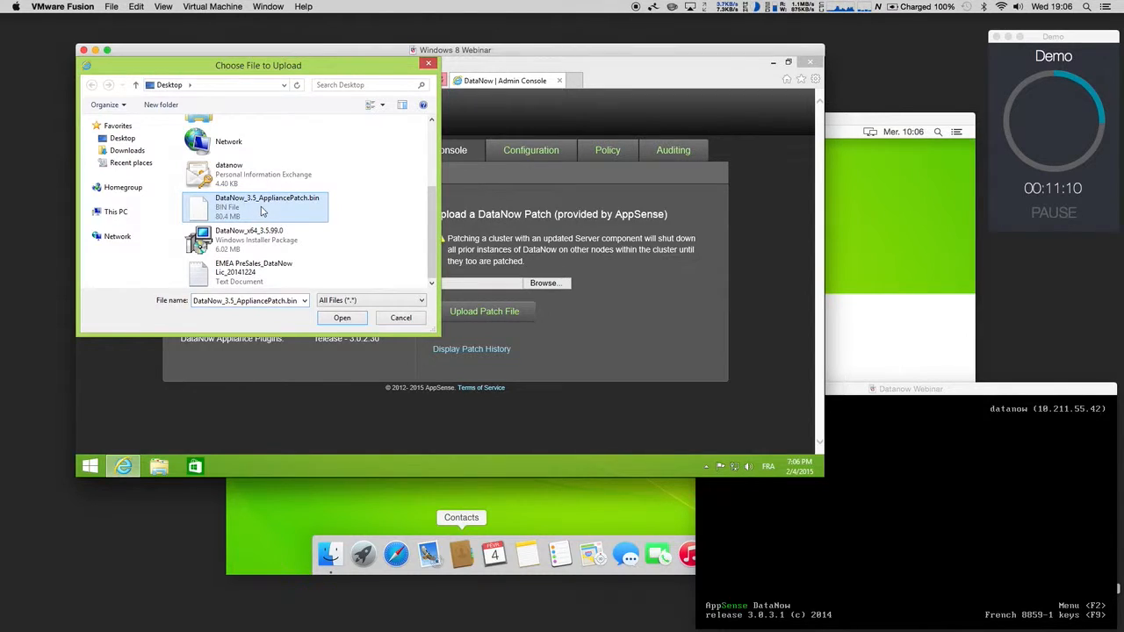
# Step: Upload DataNow_3.5_AppliancePatch.bin, apply it so the server reboots, and minimize Internet Explorer
pyautogui.click(342, 318)
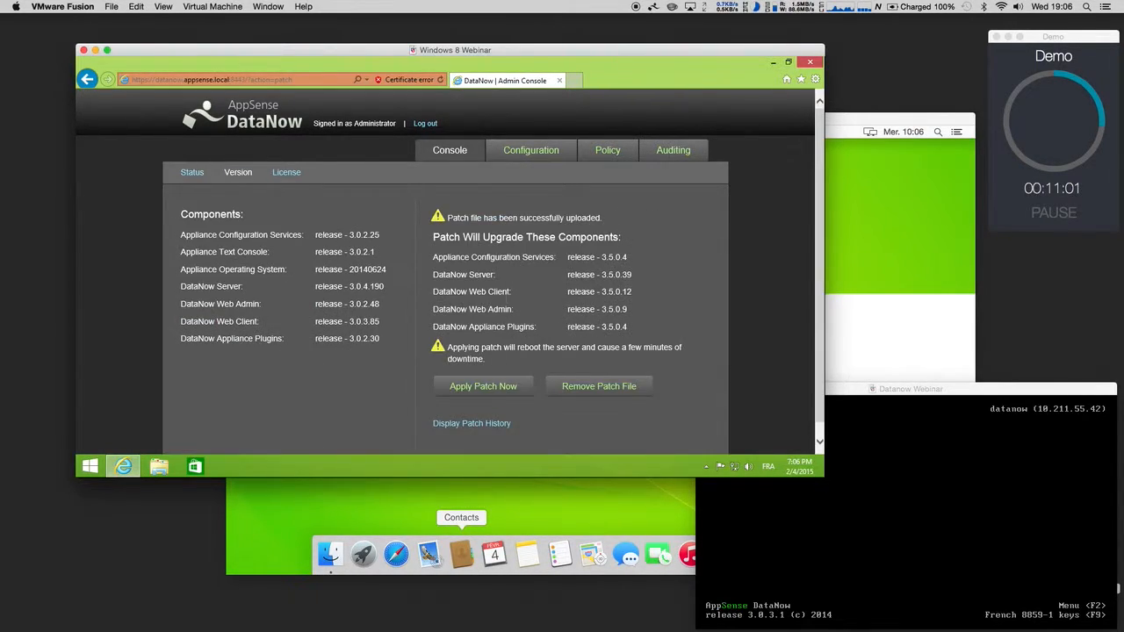
pyautogui.click(483, 388)
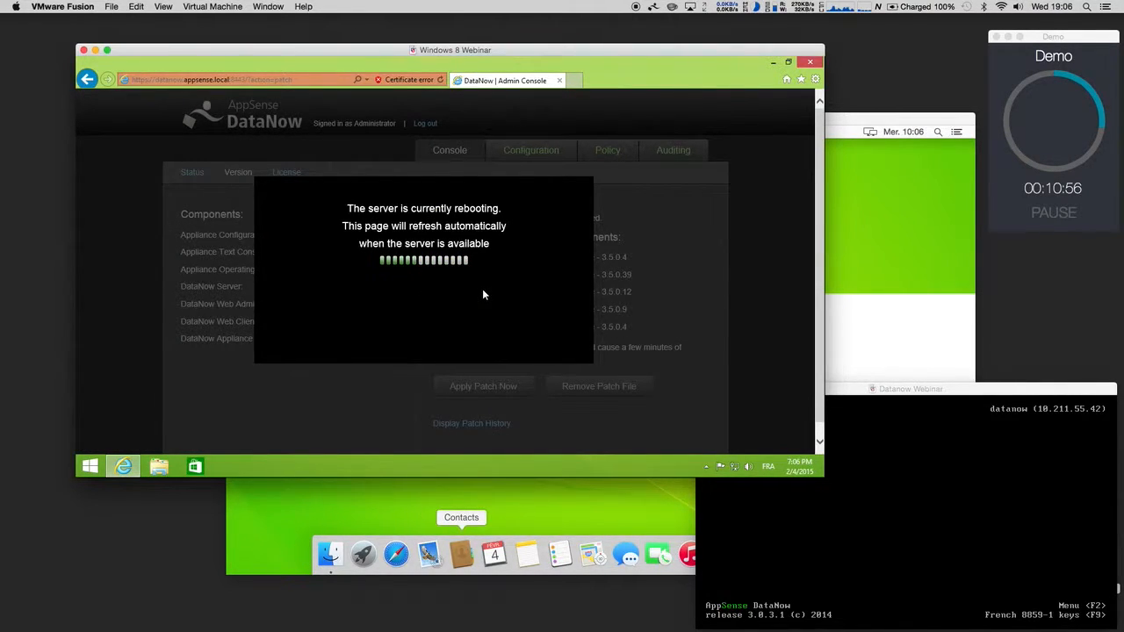
pyautogui.click(1017, 400)
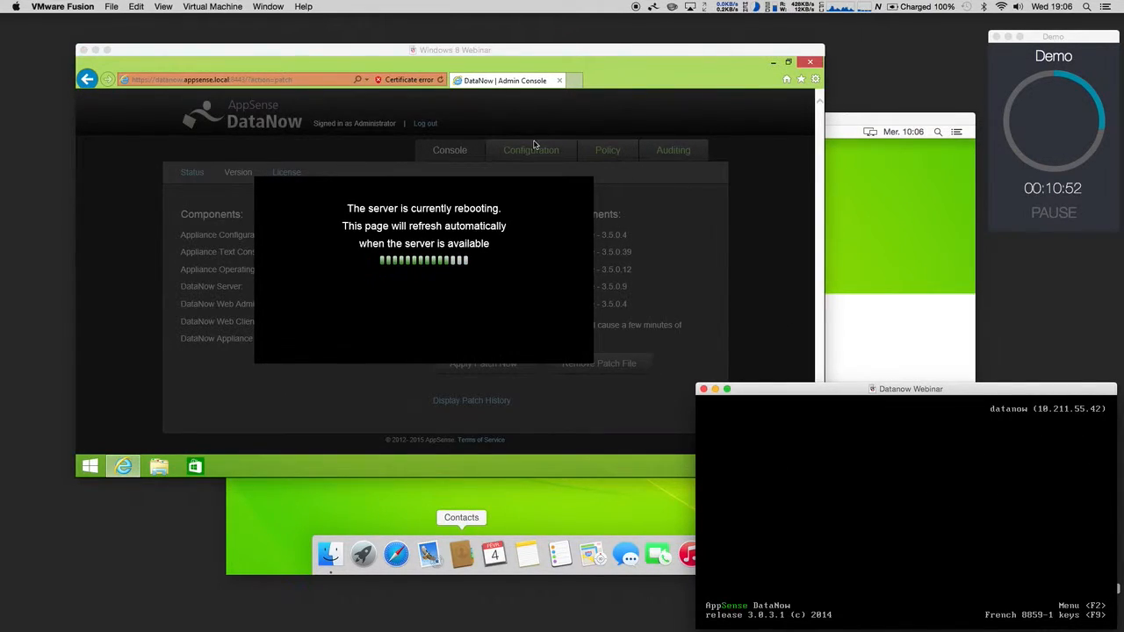
pyautogui.click(746, 66)
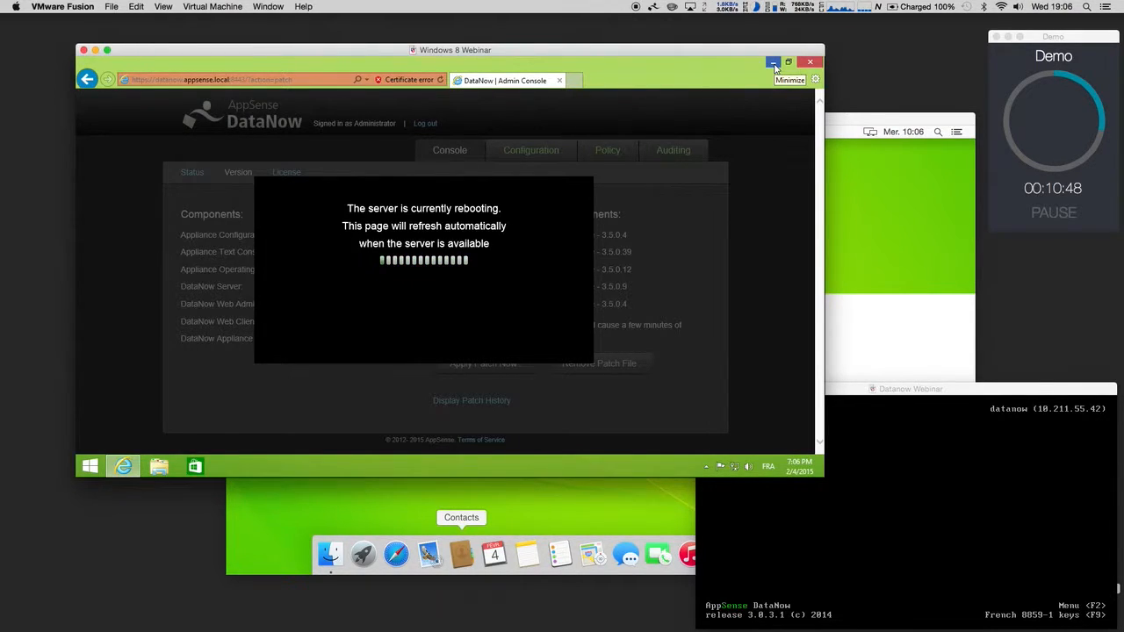
pyautogui.click(772, 63)
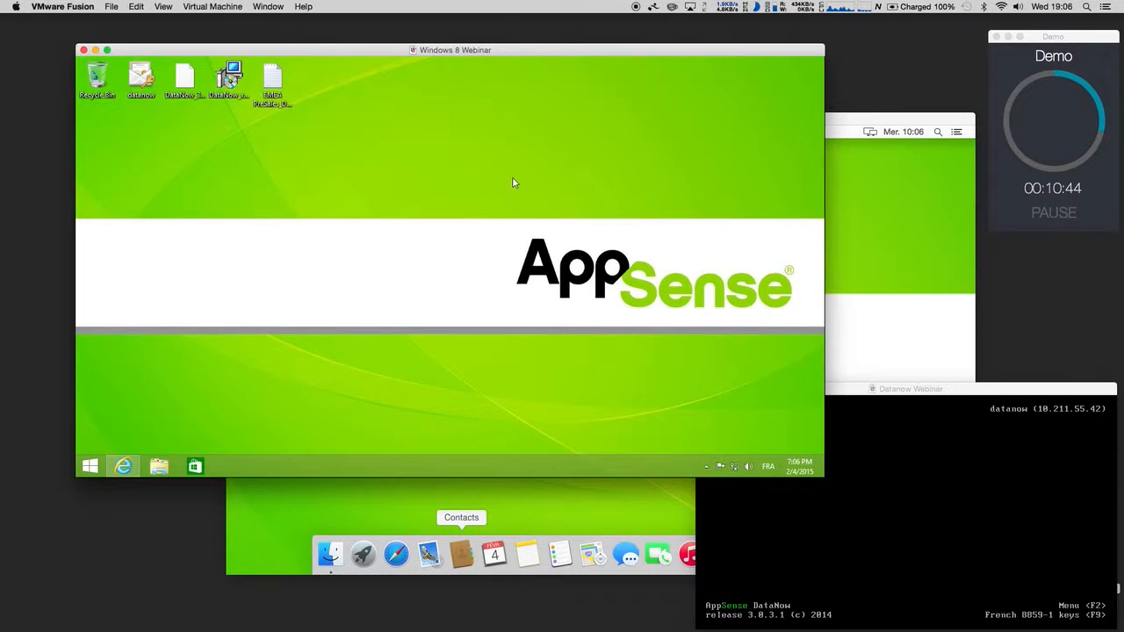
# Step: Install the DataNow x64 3.5.99.0 client on Windows 8, accepting the licence and default location
pyautogui.click(230, 78)
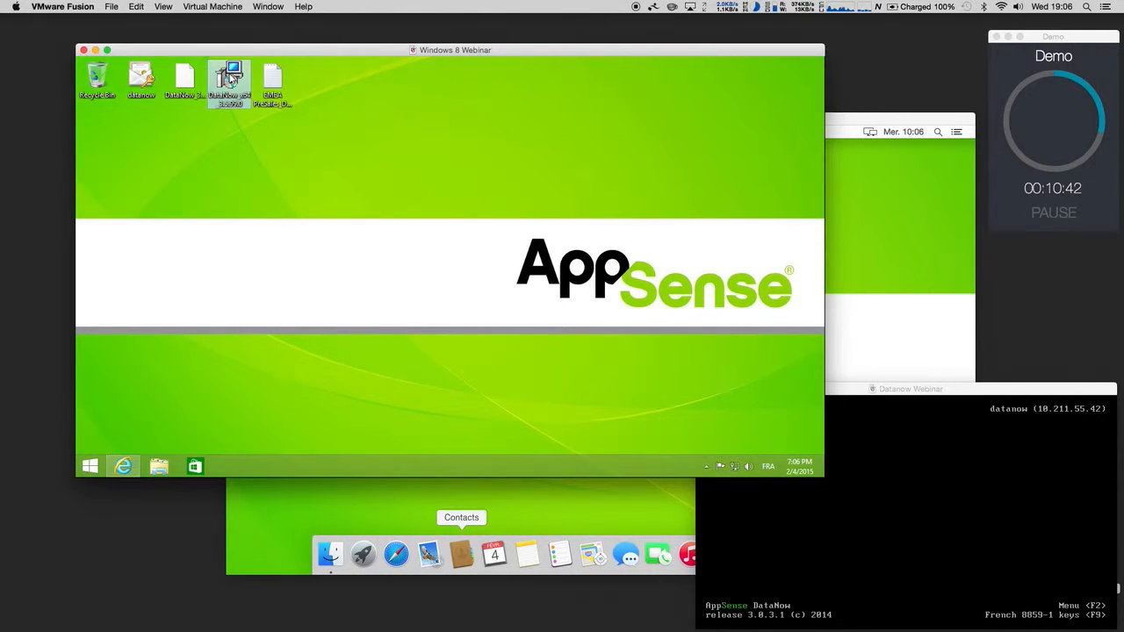
pyautogui.doubleClick(233, 77)
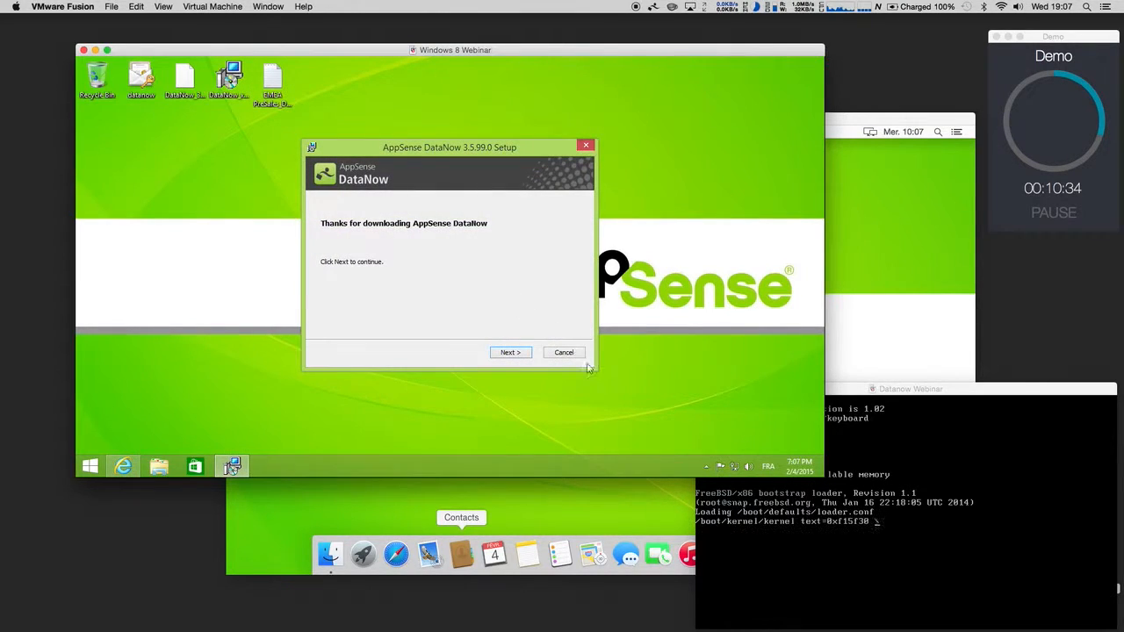
pyautogui.click(511, 354)
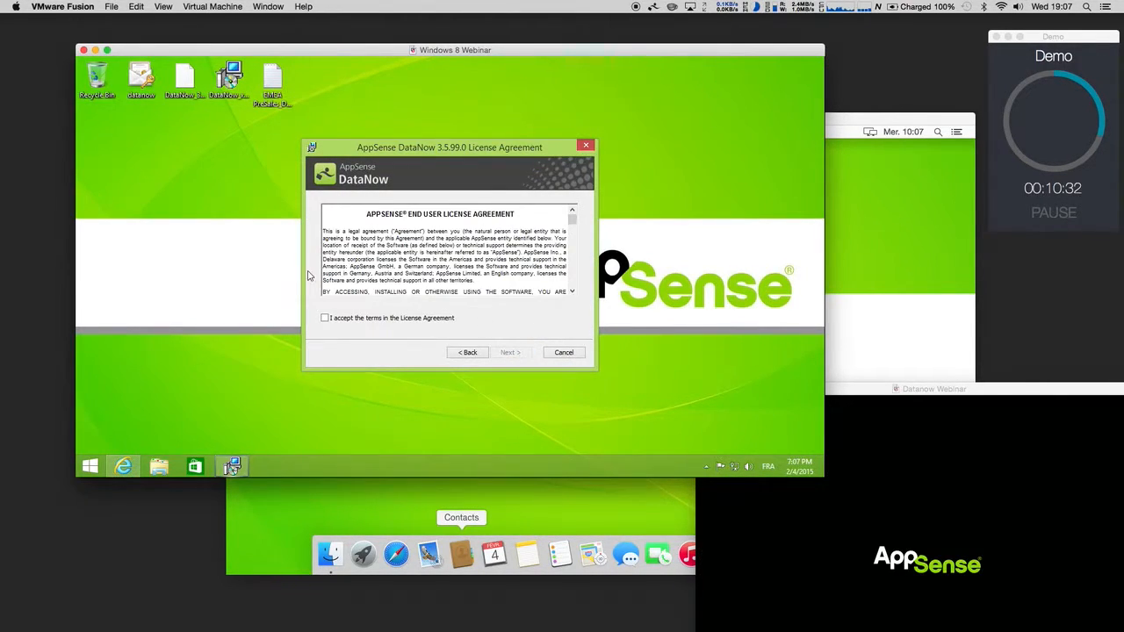
pyautogui.click(347, 320)
pyautogui.click(510, 352)
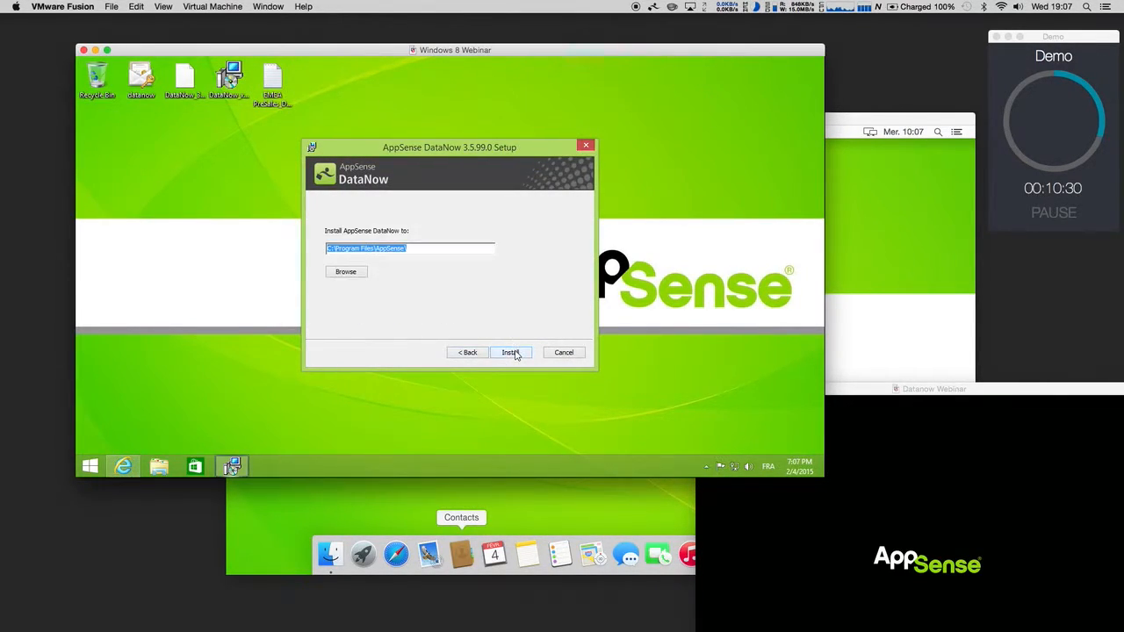
pyautogui.click(510, 352)
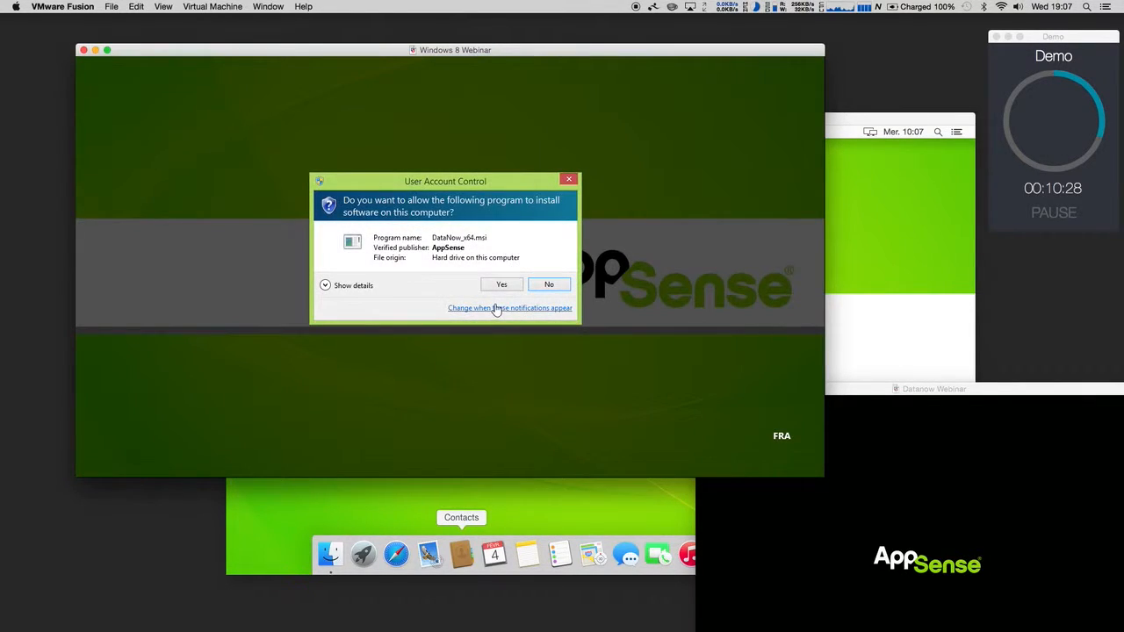
pyautogui.click(503, 289)
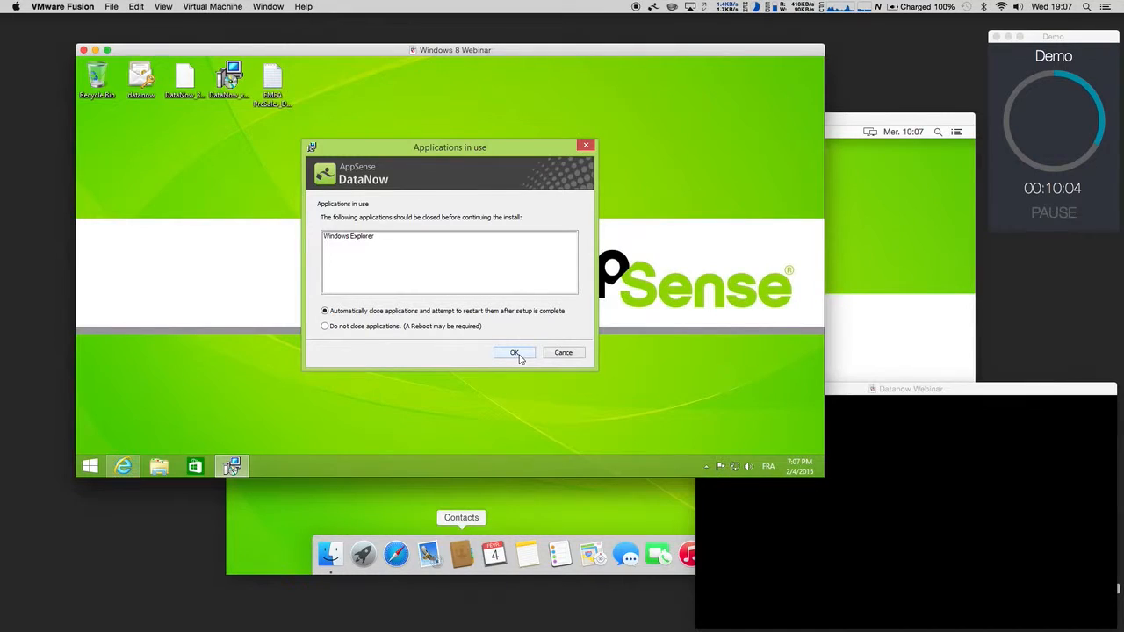
pyautogui.click(516, 355)
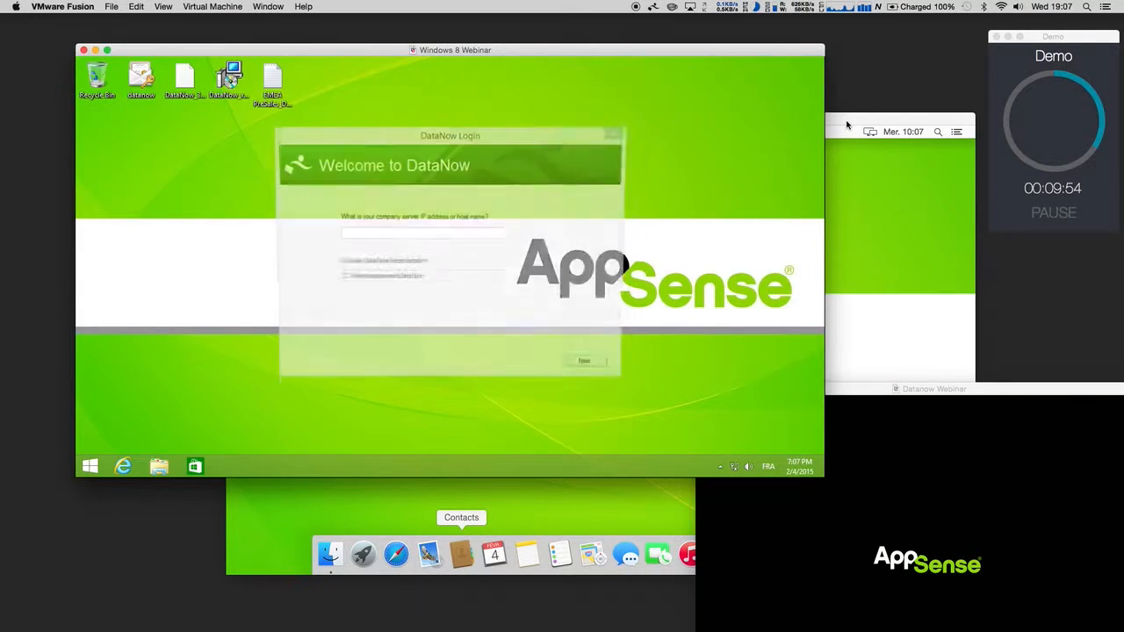
# Step: Dismiss the DataNow Login window without signing in and bring the OS X VM forward
pyautogui.moveTo(545, 141); pyautogui.dragTo(592, 129)
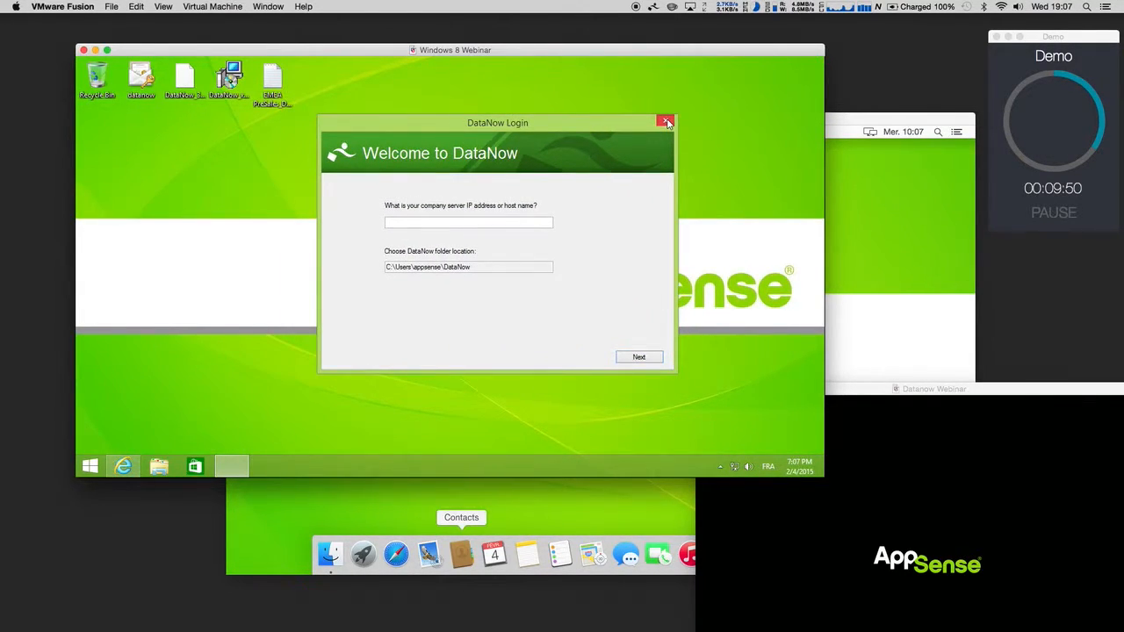
pyautogui.moveTo(624, 120); pyautogui.dragTo(617, 121)
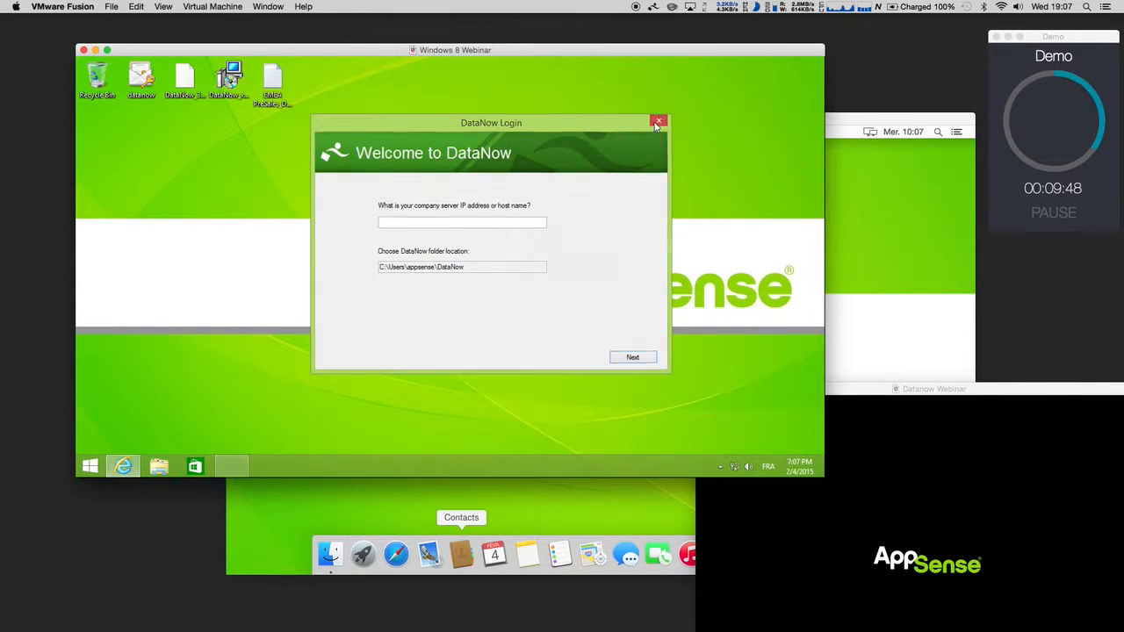
pyautogui.click(659, 121)
pyautogui.click(839, 139)
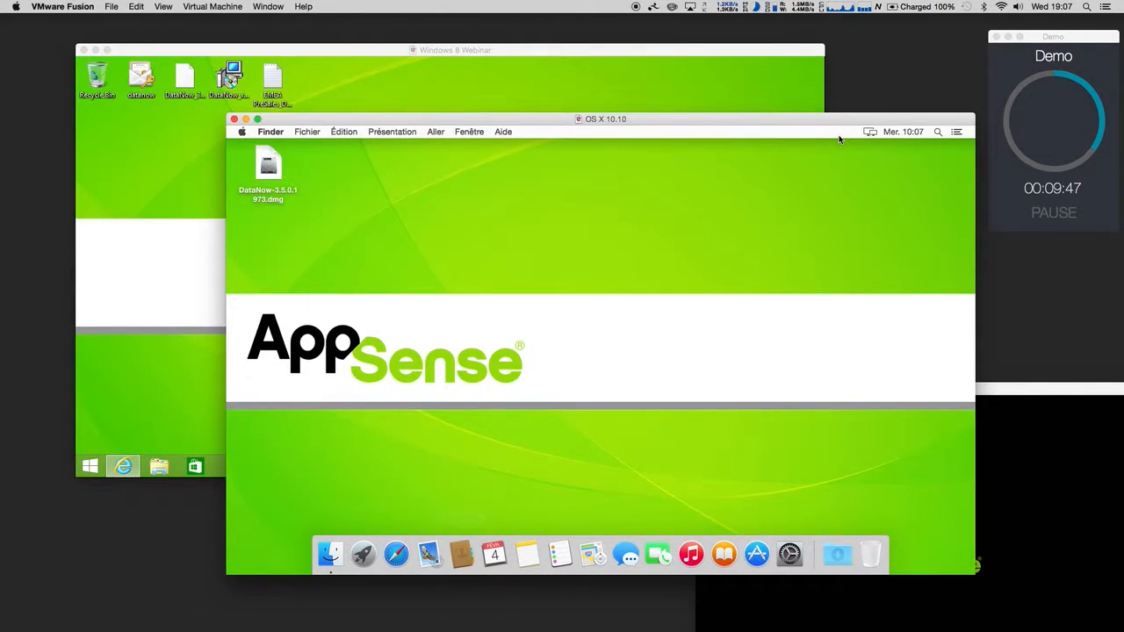
# Step: Install DataNow from its disk image on OS X, accepting the licence and authorising with the account password
pyautogui.doubleClick(268, 195)
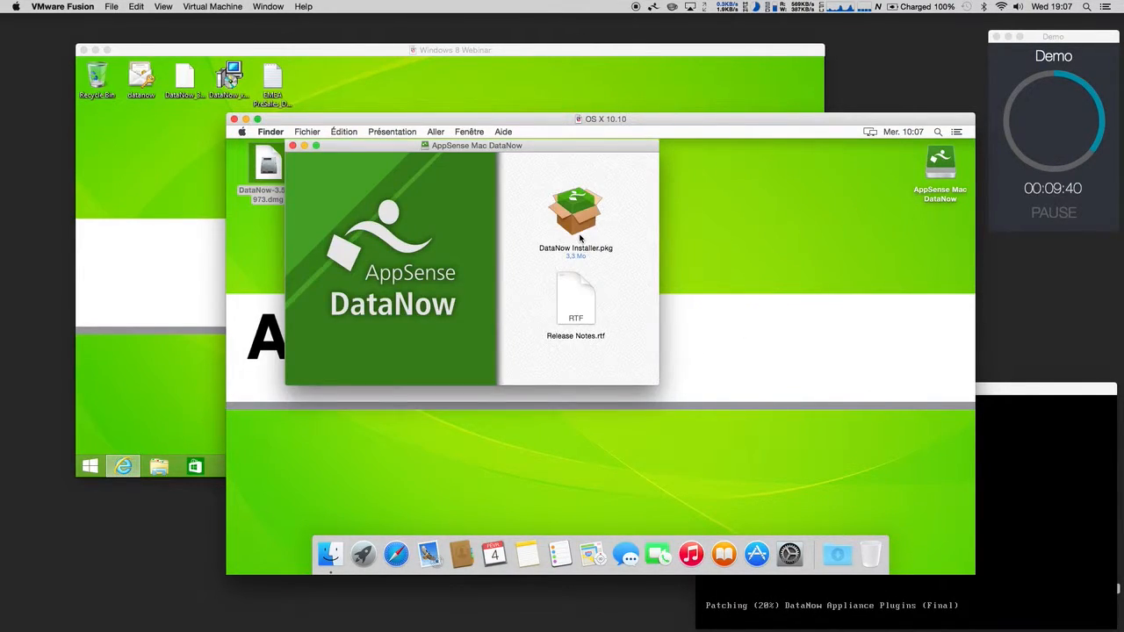
pyautogui.click(982, 393)
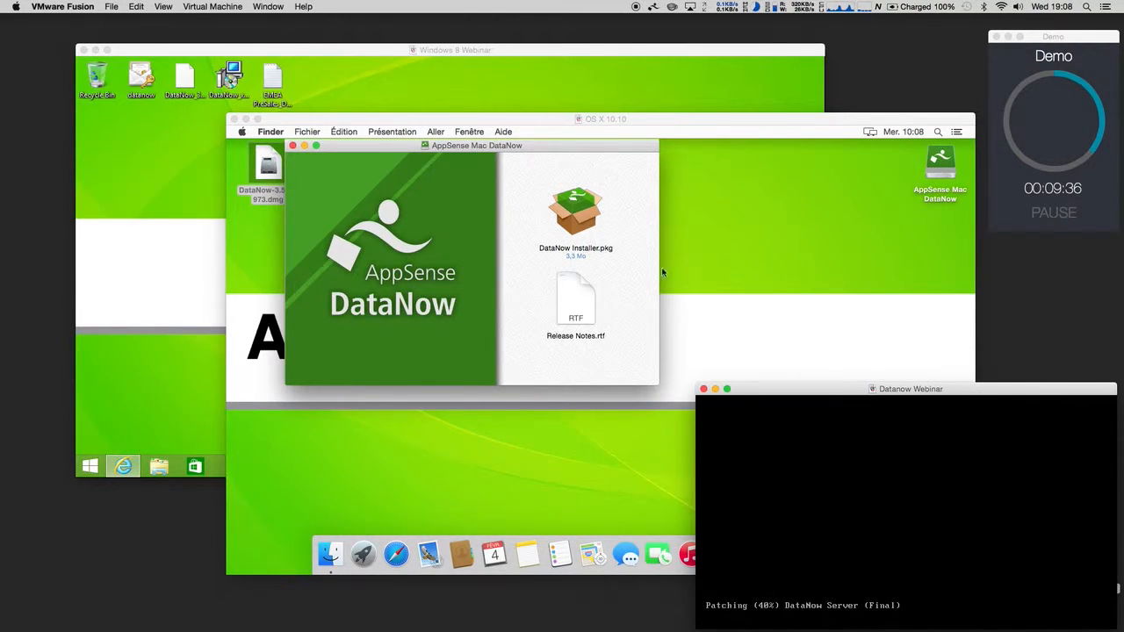
pyautogui.click(588, 168)
pyautogui.doubleClick(575, 220)
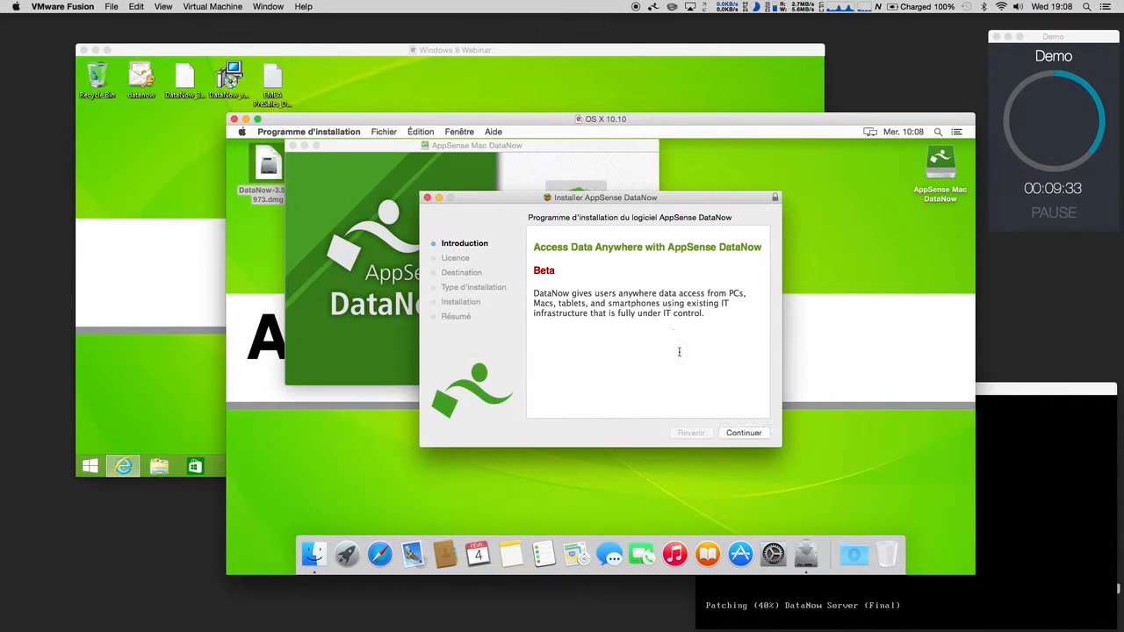
pyautogui.click(744, 433)
pyautogui.click(744, 433)
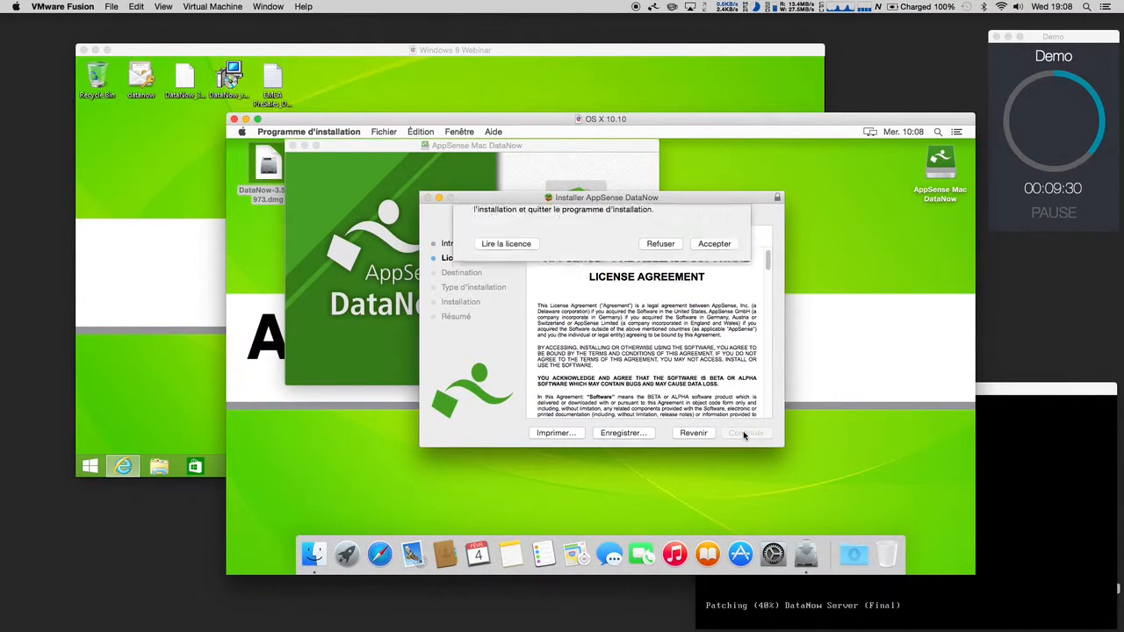
pyautogui.click(722, 294)
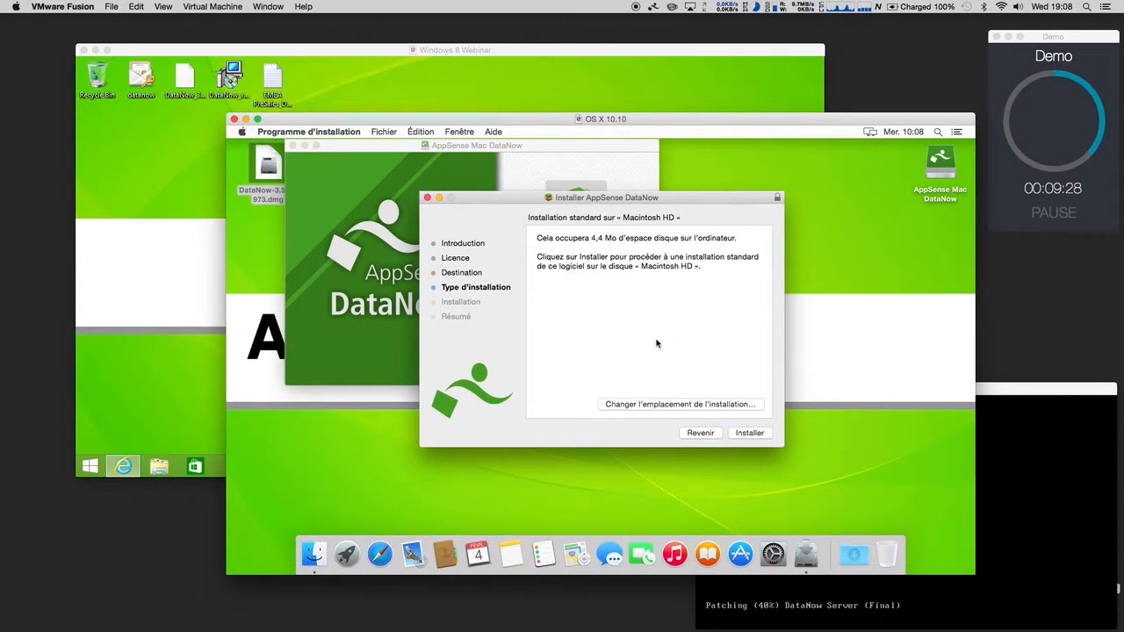
pyautogui.click(750, 433)
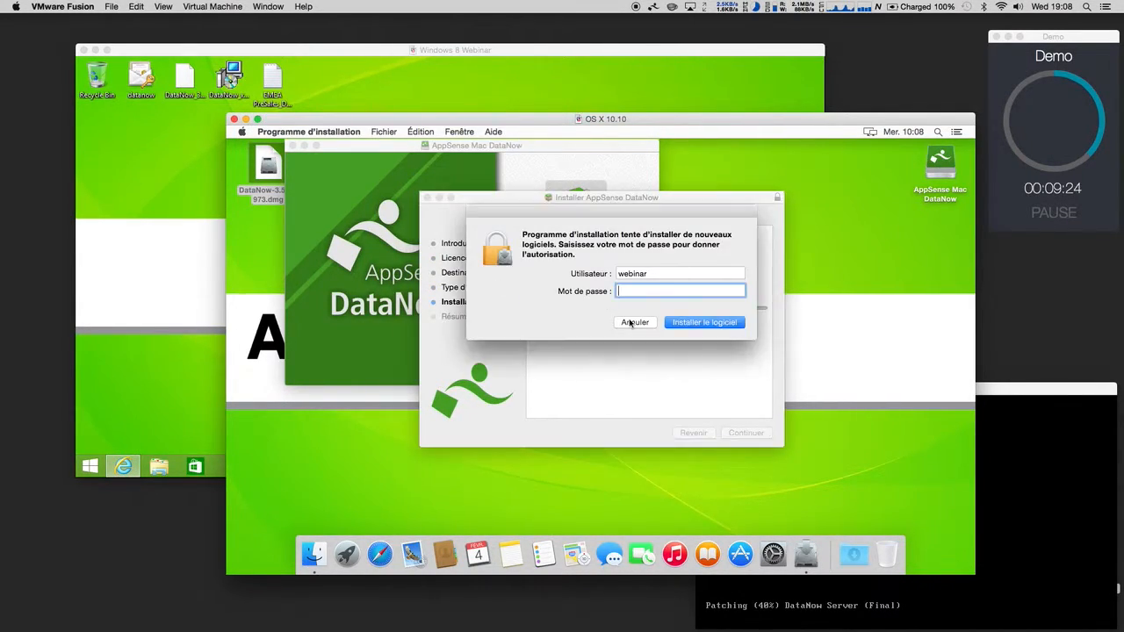
pyautogui.write('••••••••')
pyautogui.click(673, 323)
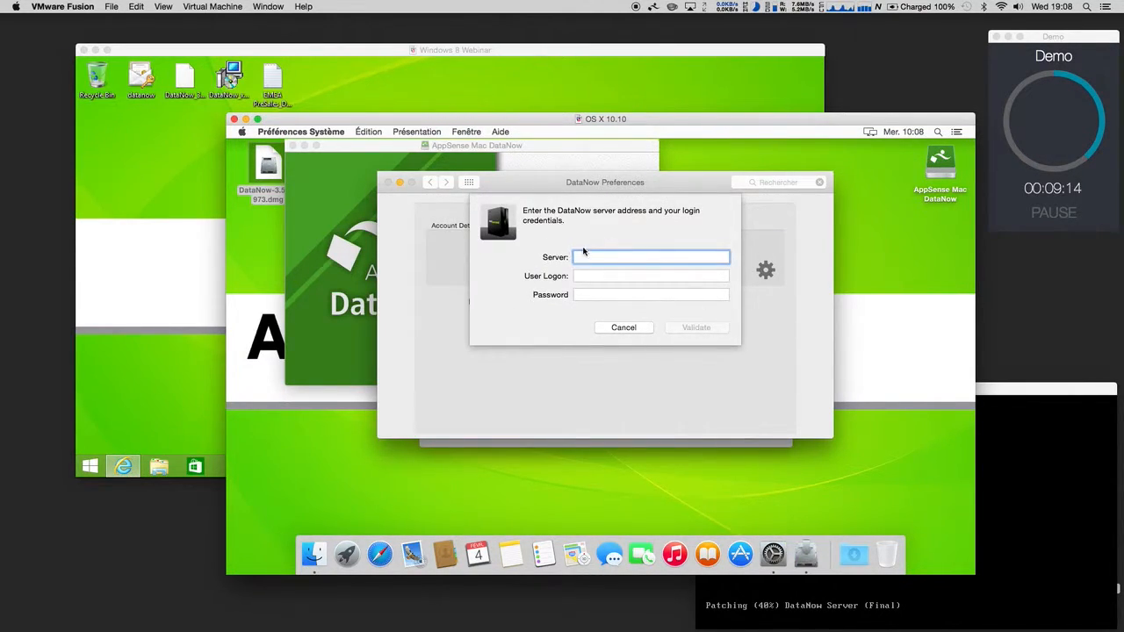
# Step: Check the DataNow login fields, close the disk image window, and return to the Windows 8 VM
pyautogui.click(587, 276)
pyautogui.click(586, 295)
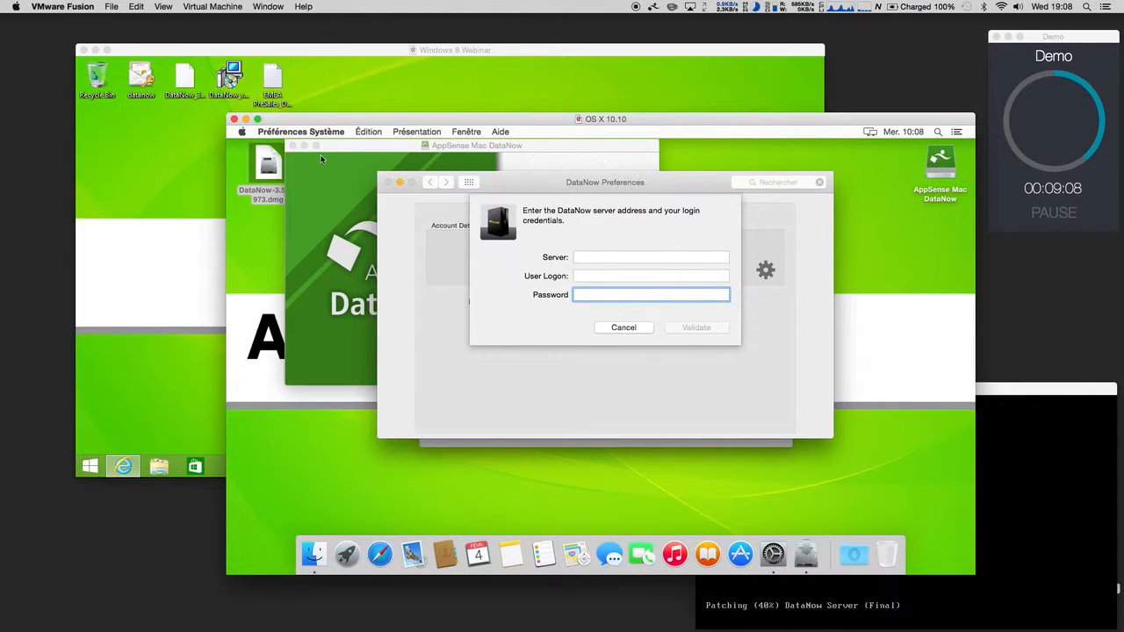
pyautogui.click(292, 146)
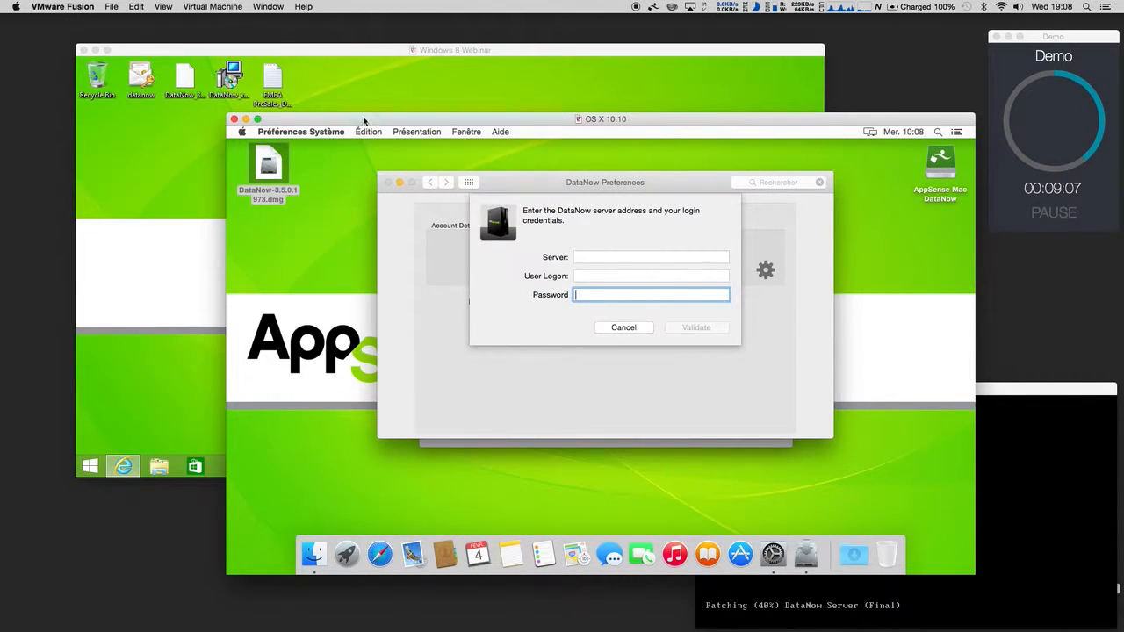
pyautogui.click(346, 52)
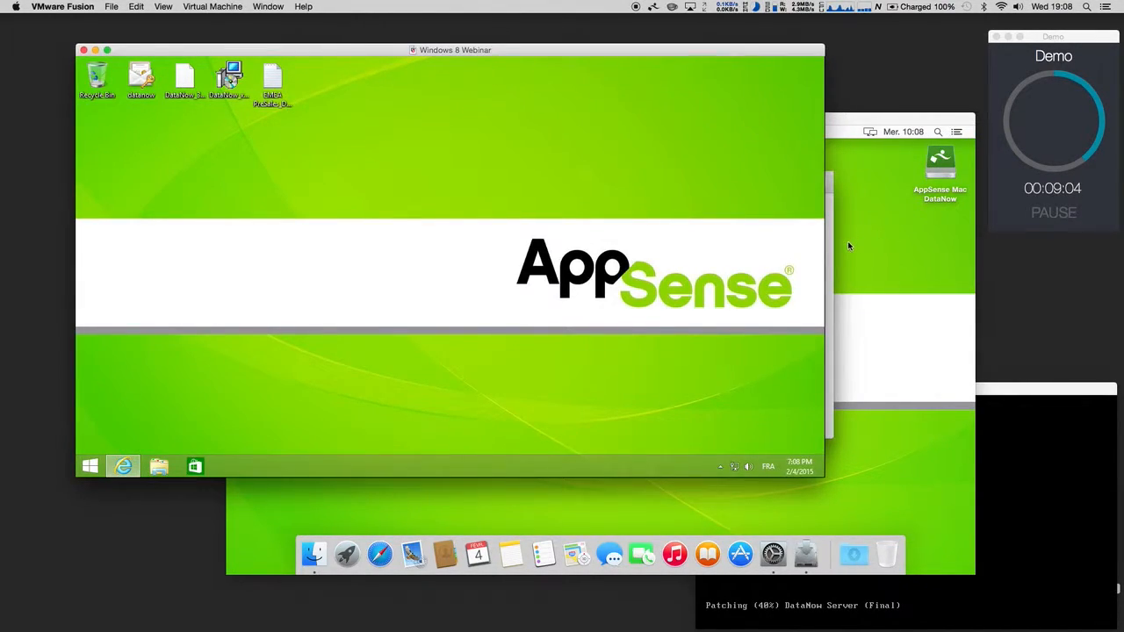
# Step: Show the mirrored iPhone with the DataNow login filled in for server 192.168.0.38
pyautogui.click(807, 554)
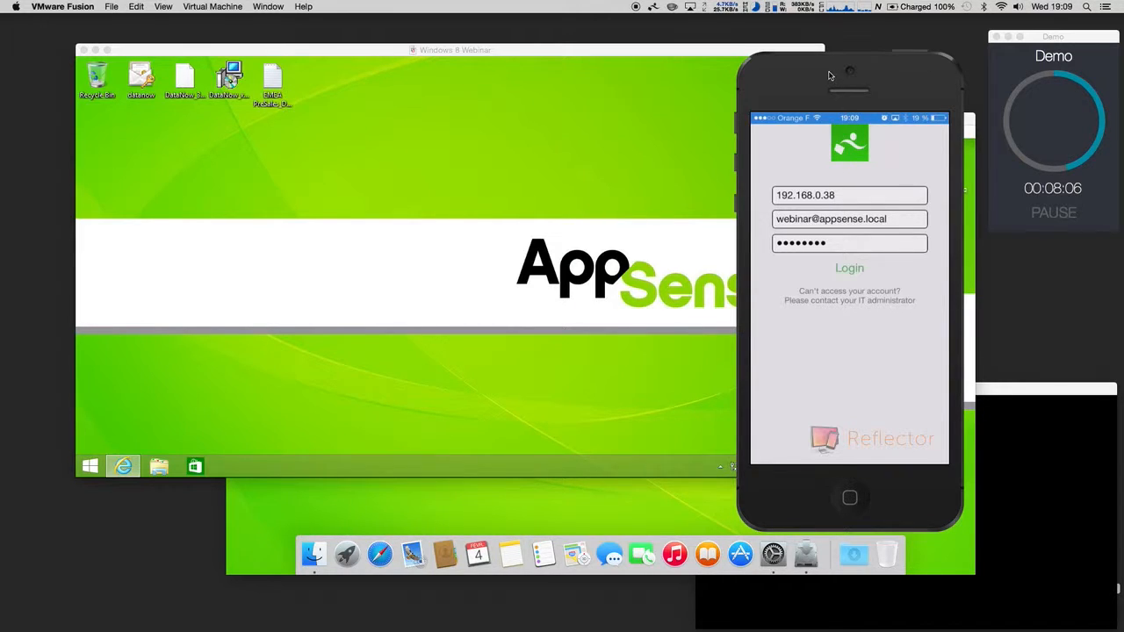
# Step: In the Windows 8 browser, remove '?action=patch' from the URL to load the Admin Console home
pyautogui.moveTo(818, 73); pyautogui.dragTo(824, 72)
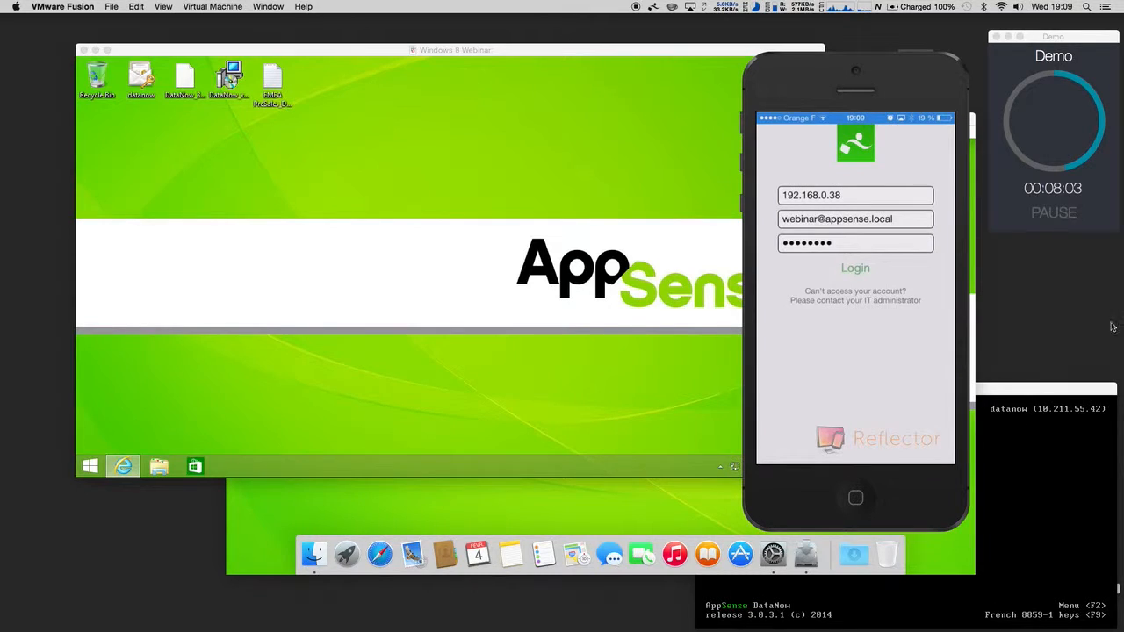
pyautogui.click(1048, 404)
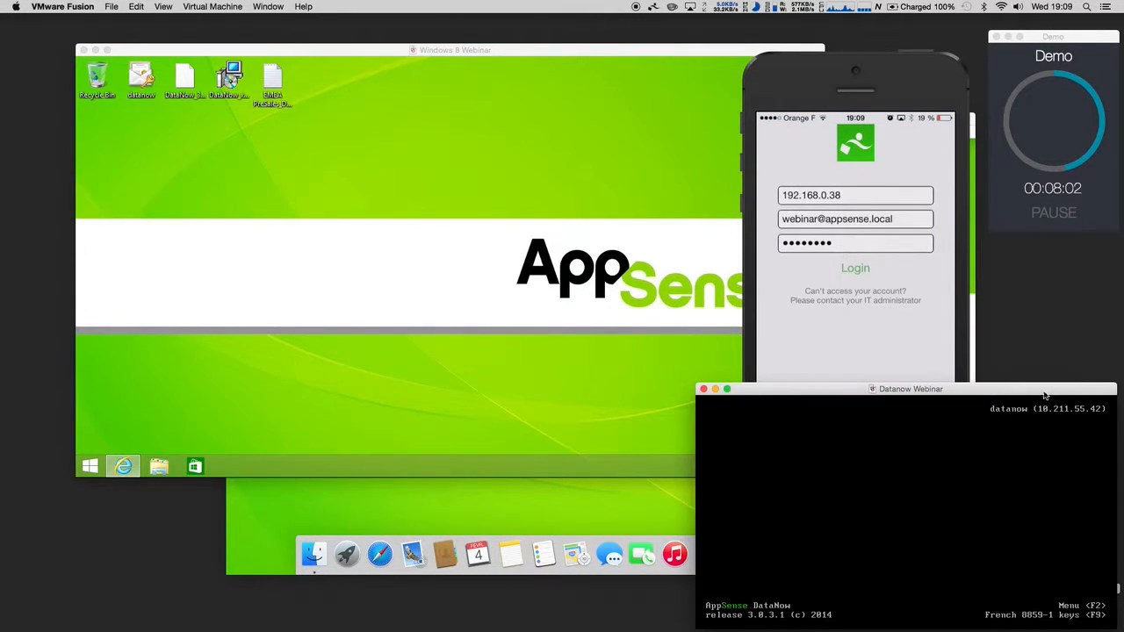
pyautogui.click(402, 70)
pyautogui.click(117, 462)
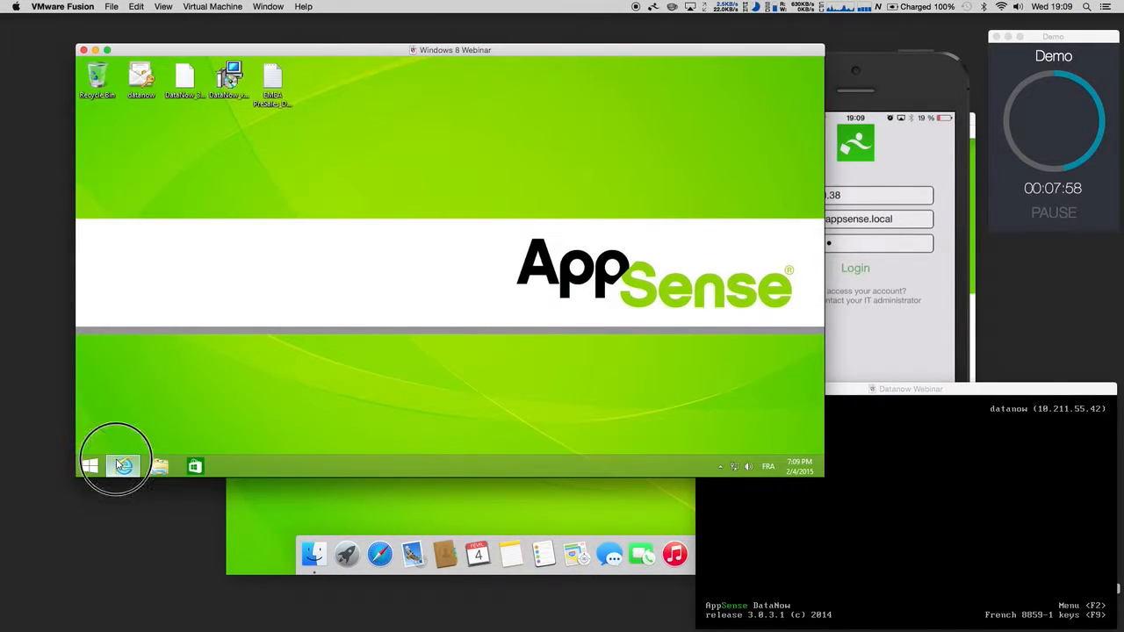
pyautogui.moveTo(309, 80); pyautogui.dragTo(248, 80)
pyautogui.press('BackSpace')
pyautogui.press('Return')
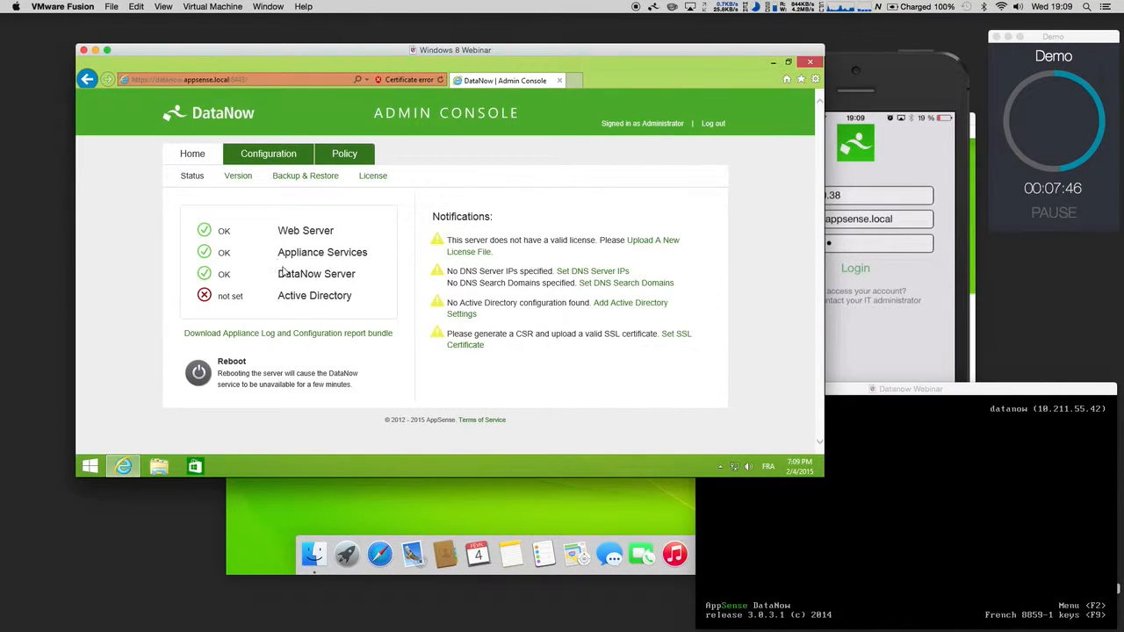
# Step: Upload the EMEA PreSales licence file, installing an Evaluation licence that expires Dec 31 2015
pyautogui.moveTo(492, 351); pyautogui.dragTo(449, 240)
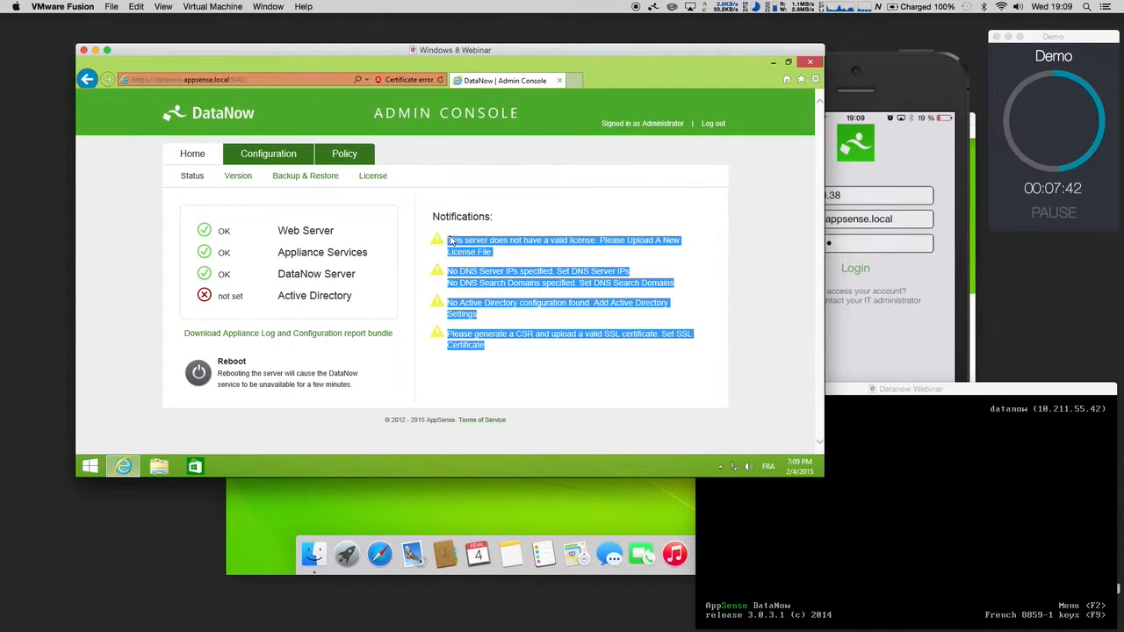
pyautogui.click(537, 223)
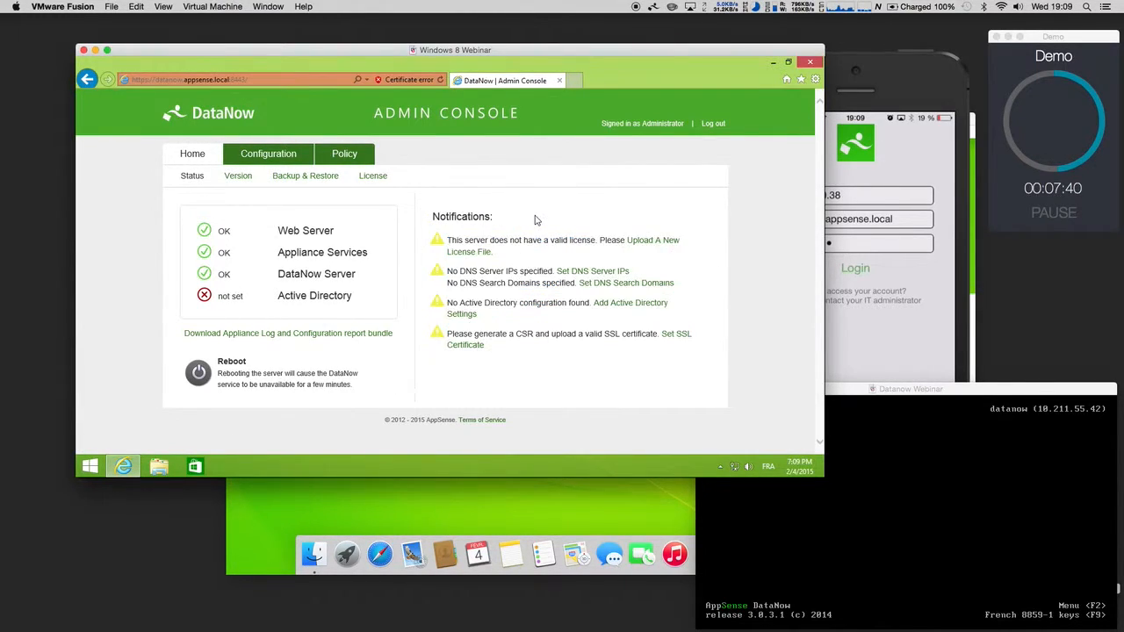
pyautogui.click(654, 246)
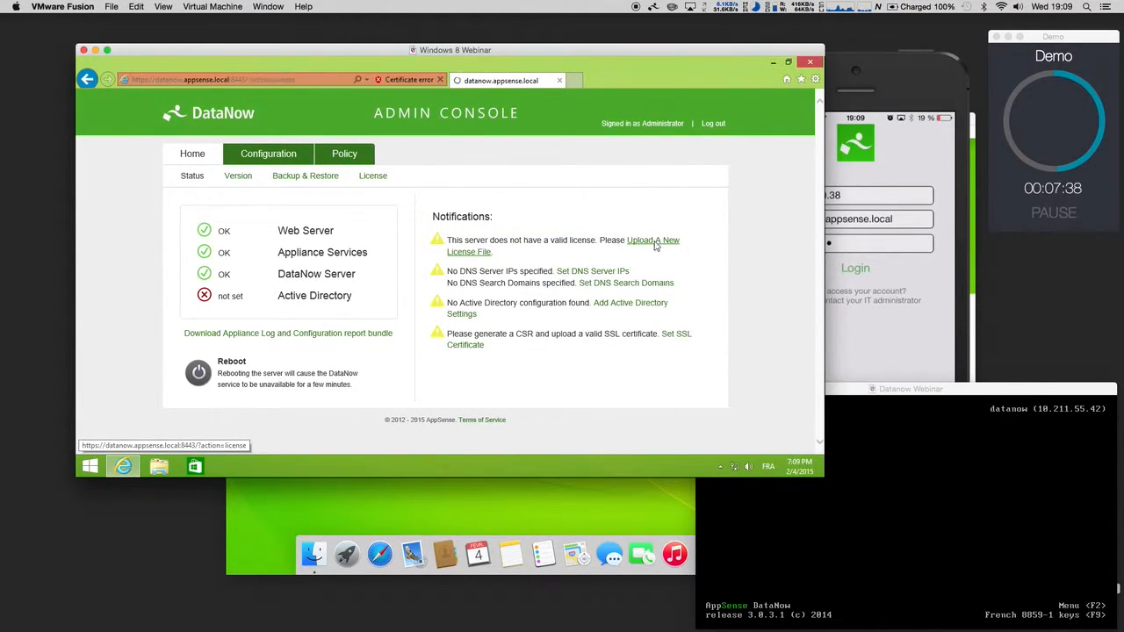
pyautogui.click(550, 243)
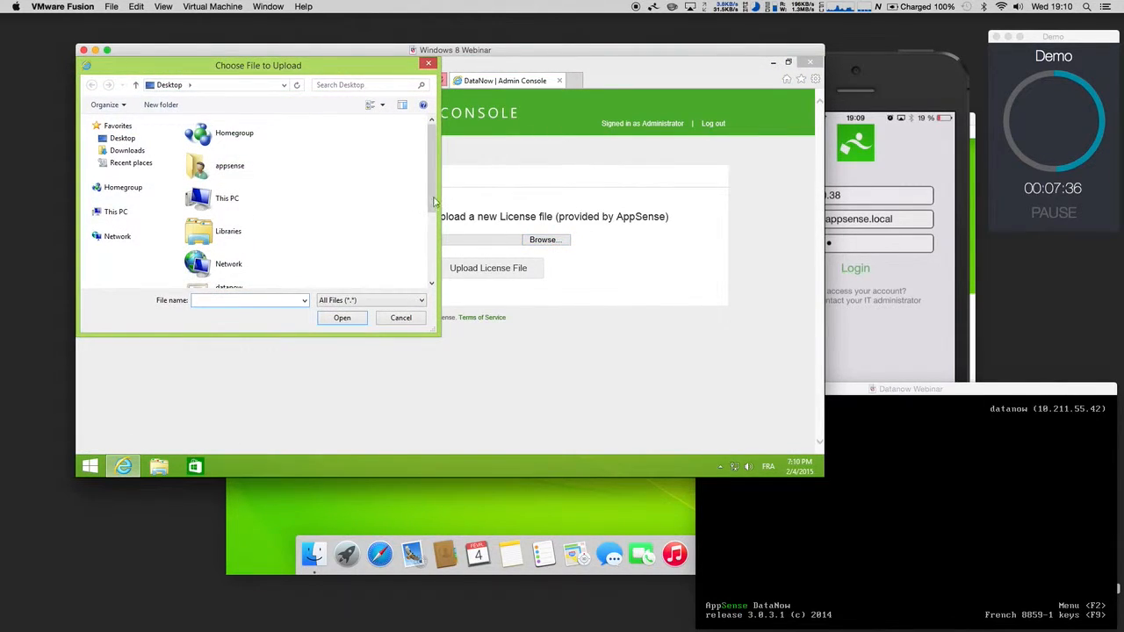
pyautogui.moveTo(431, 195); pyautogui.dragTo(429, 258)
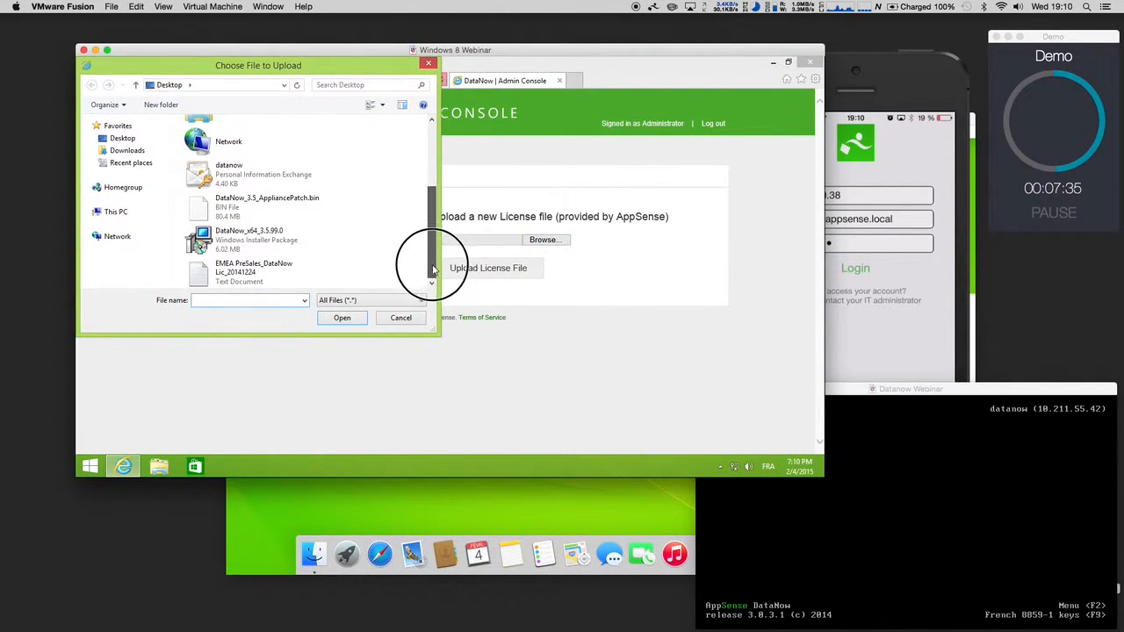
pyautogui.click(257, 281)
pyautogui.click(341, 318)
pyautogui.click(460, 274)
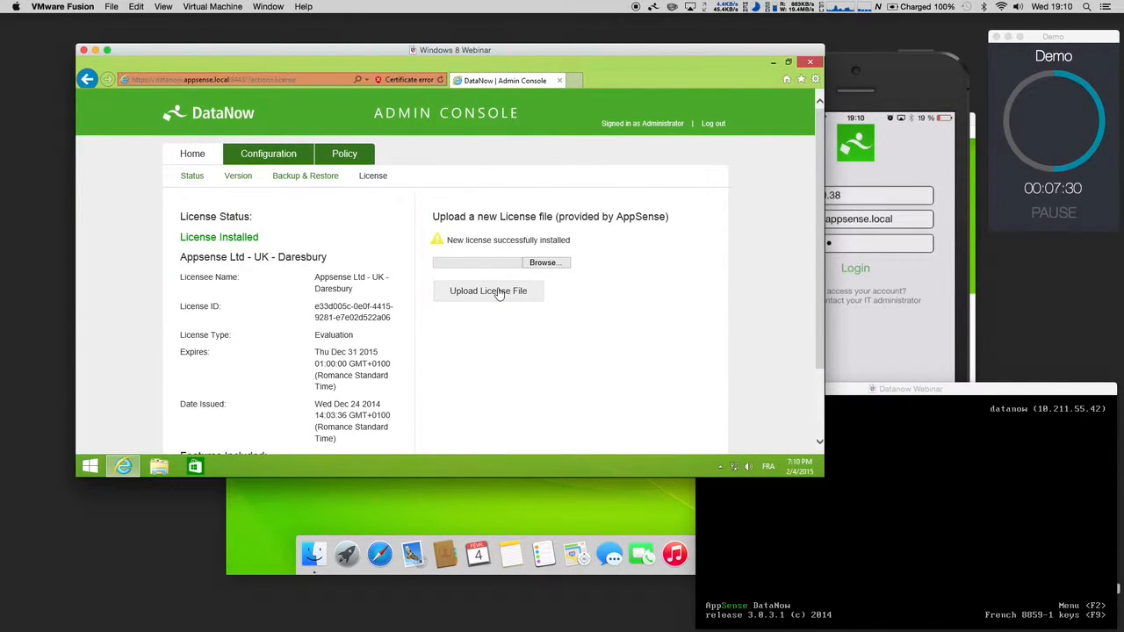
pyautogui.doubleClick(334, 335)
# Step: Save DNS server 10.211.55.20 and search domain appsense.local in the DNS settings
pyautogui.click(201, 156)
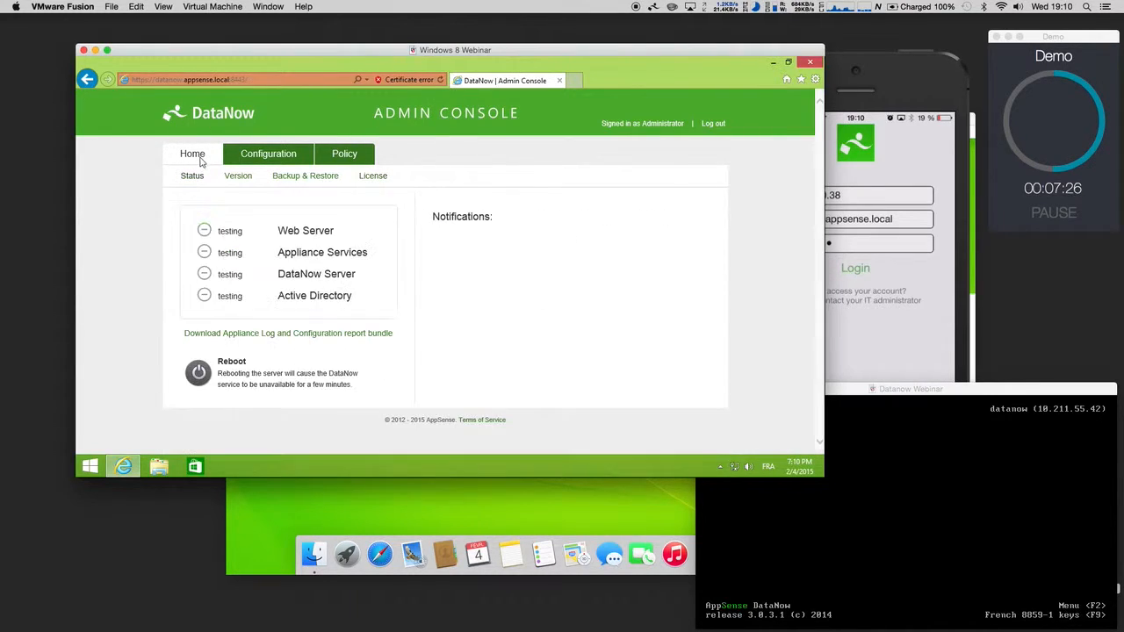
pyautogui.click(606, 240)
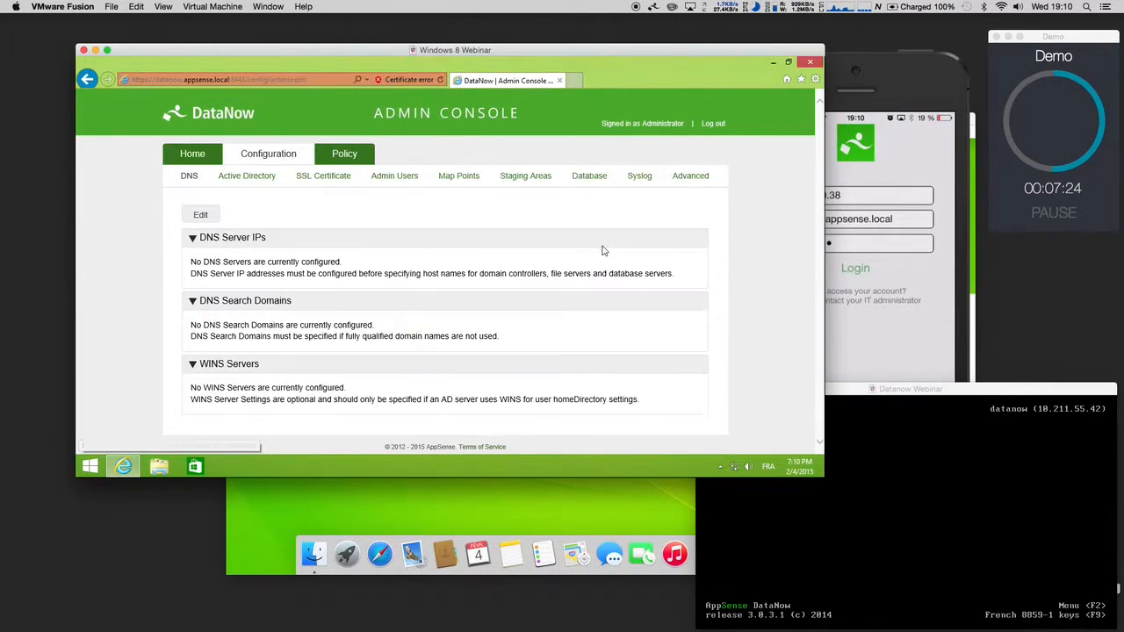
pyautogui.click(201, 214)
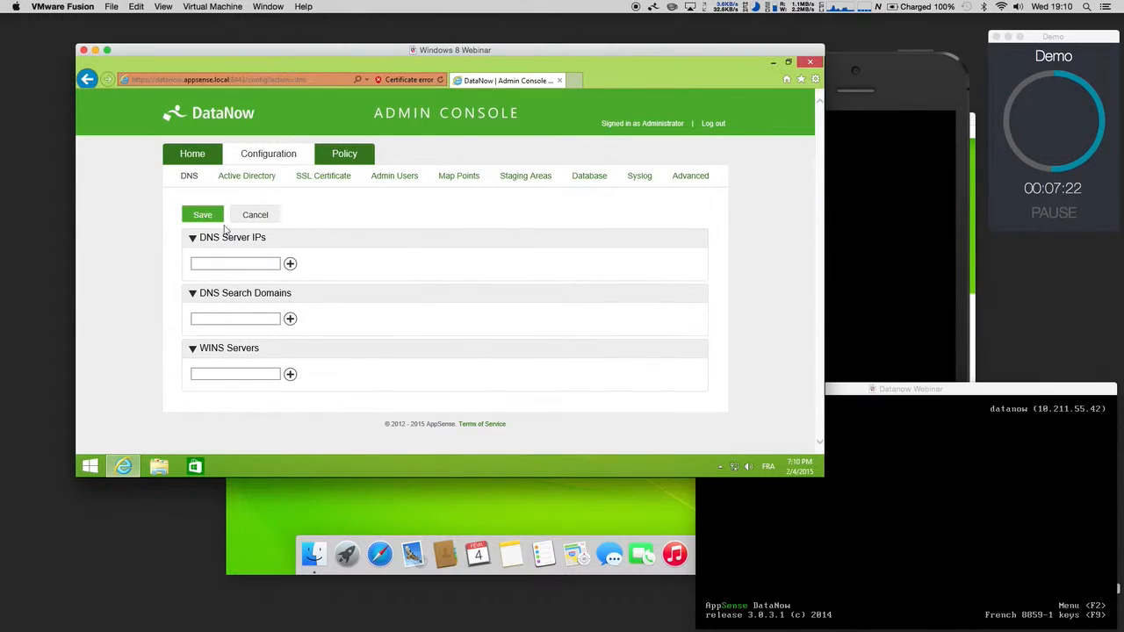
pyautogui.click(231, 262)
pyautogui.write('10.211.55.20')
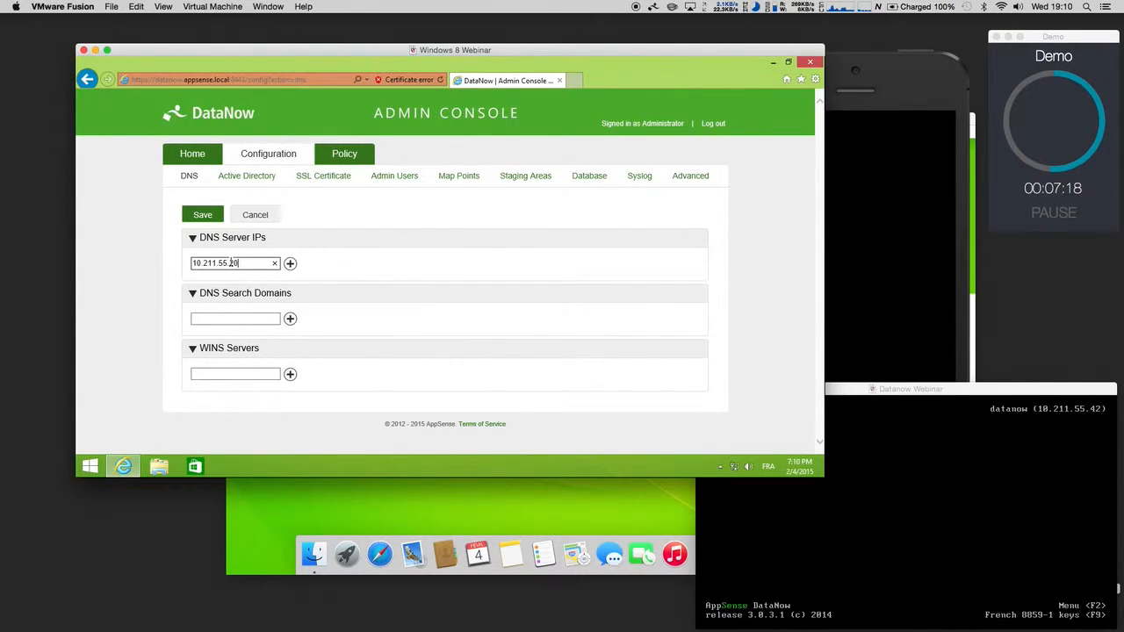
pyautogui.click(291, 265)
pyautogui.click(225, 338)
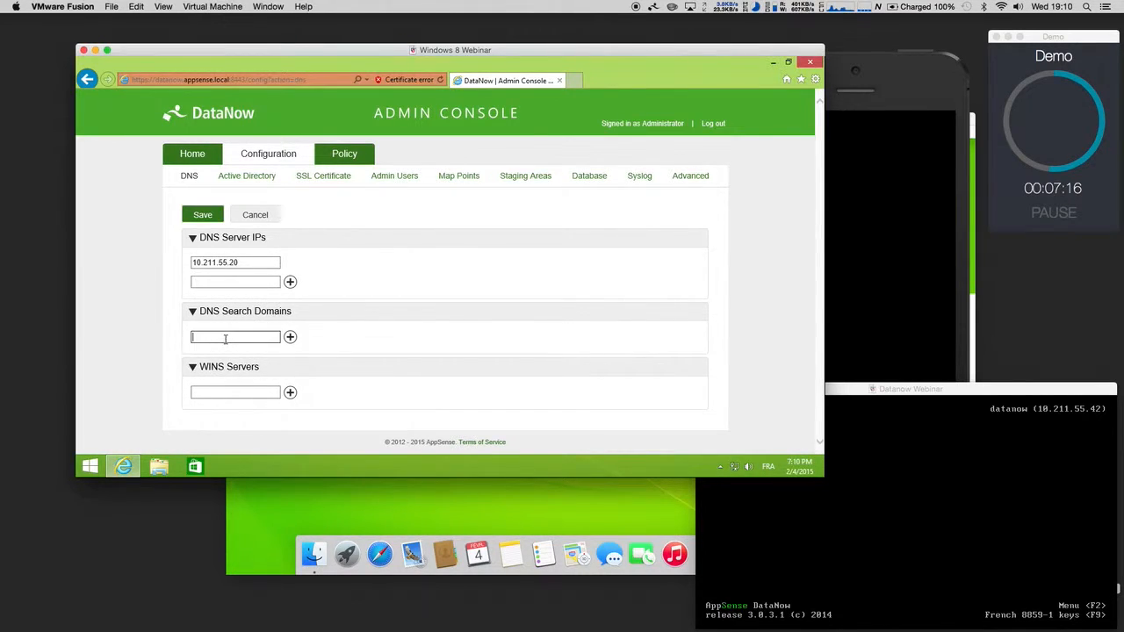
pyautogui.write('appsense.local')
pyautogui.click(291, 337)
pyautogui.click(203, 215)
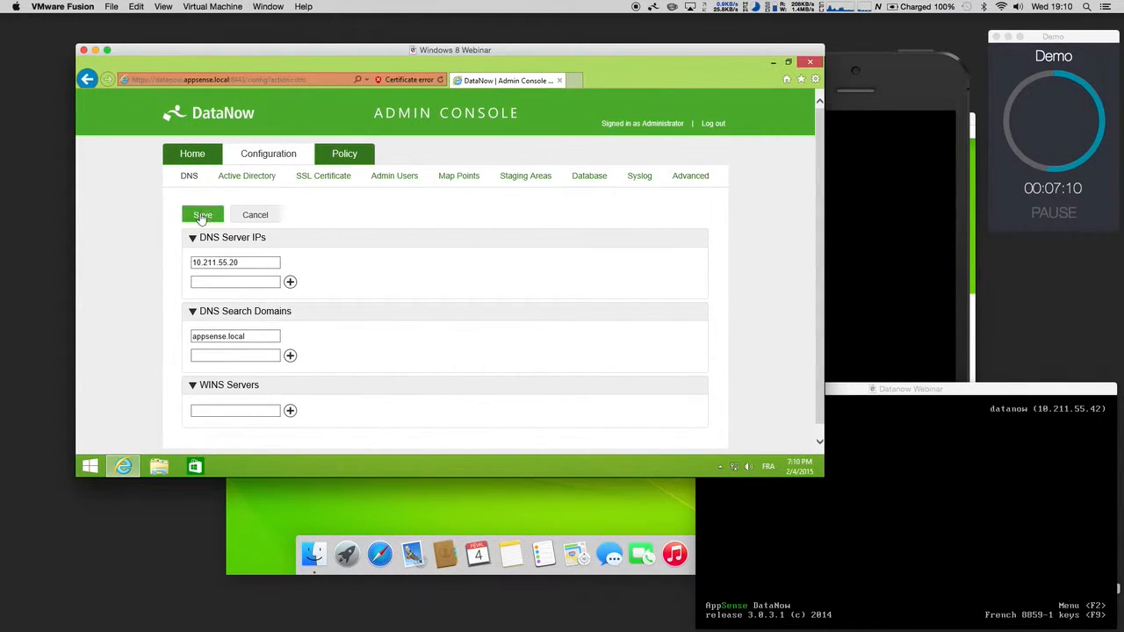
pyautogui.click(190, 158)
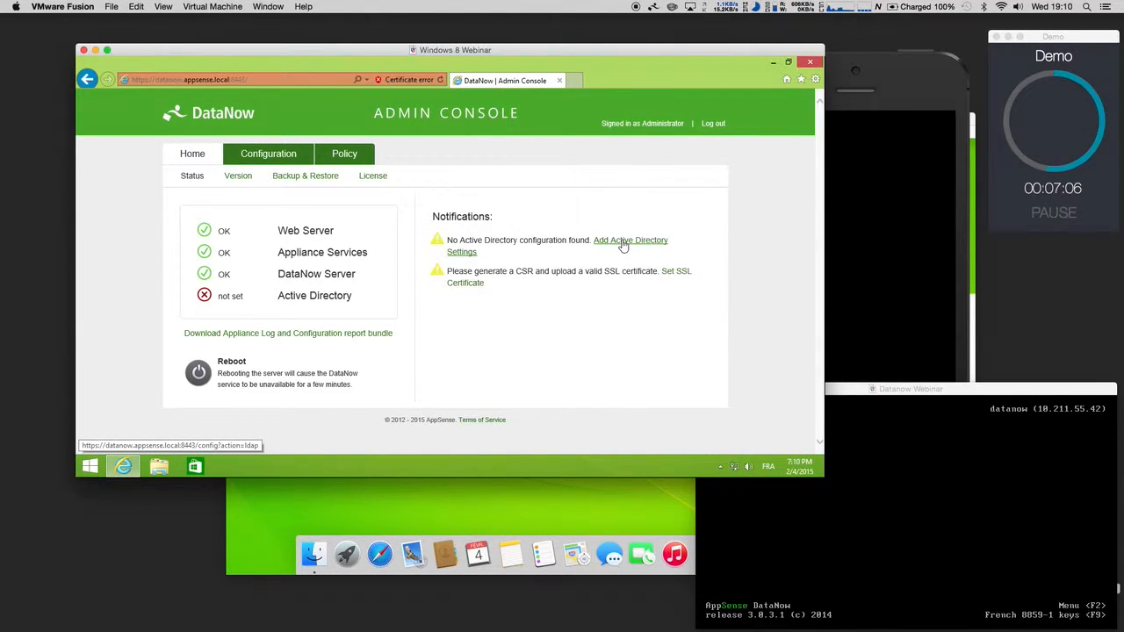
# Step: Add AD server 'AD' at appsenseserver.appsense.local, port 389, binding with the domain Administrator account
pyautogui.click(623, 247)
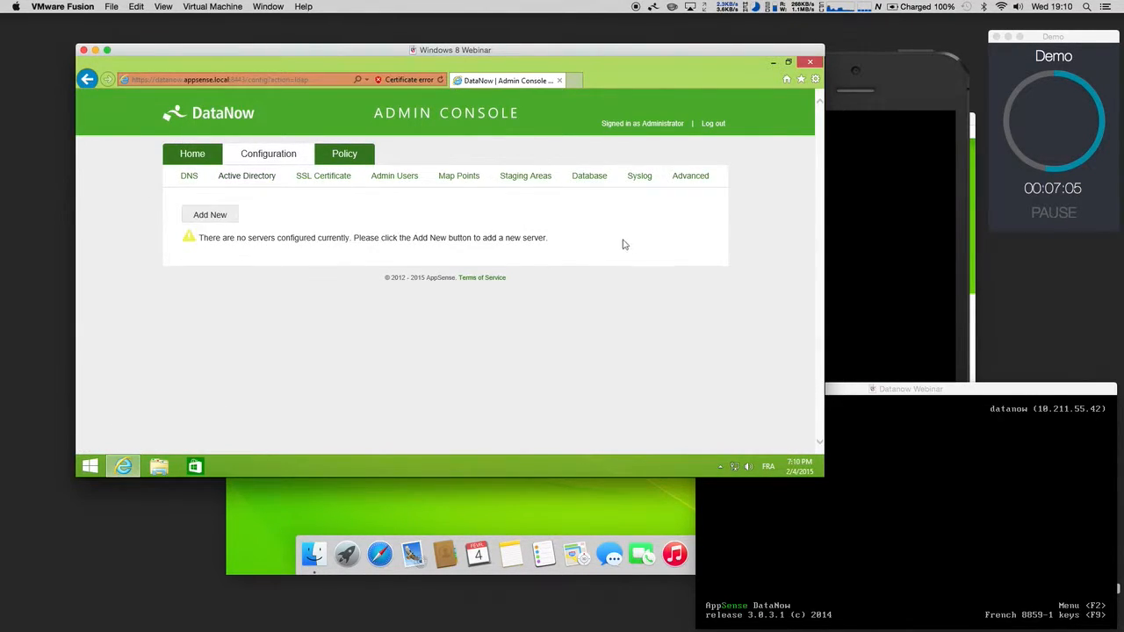
pyautogui.click(216, 214)
pyautogui.click(372, 267)
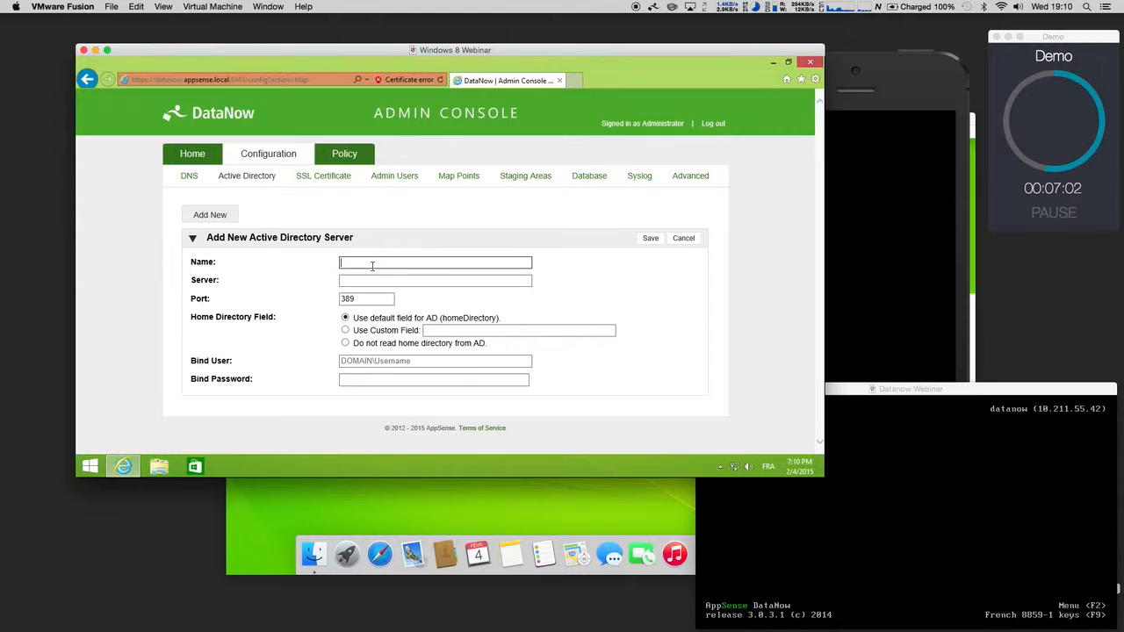
pyautogui.write('AD')
pyautogui.press('Tab')
pyautogui.write('appsenseserver appsense.loca')
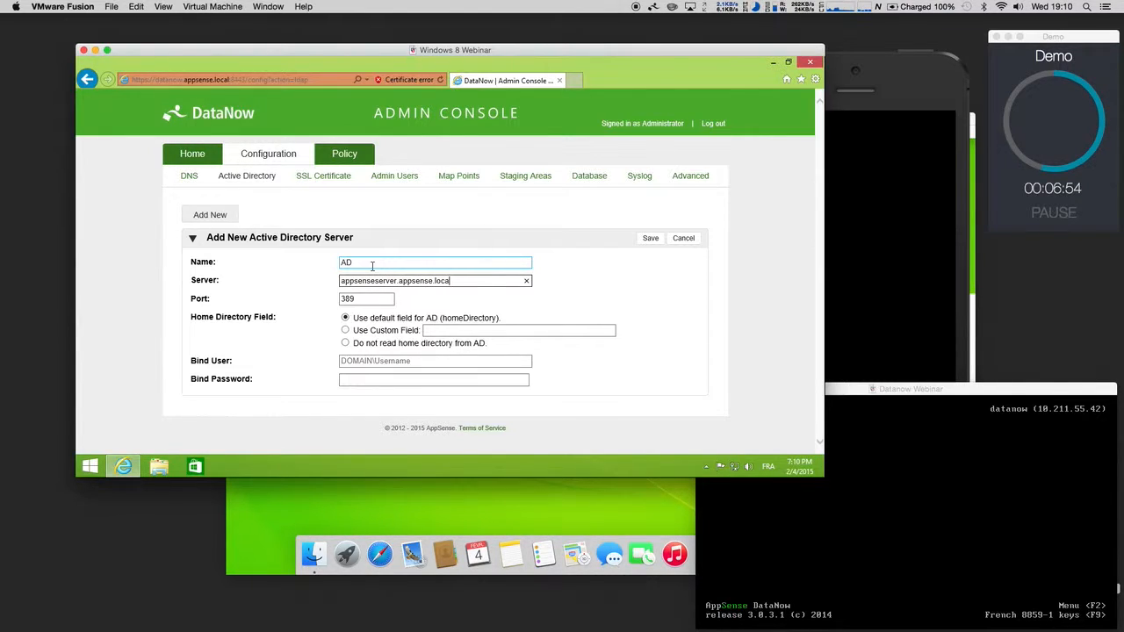
pyautogui.press('Tab')
pyautogui.press('Tab')
pyautogui.press('Tab')
pyautogui.press('Tab')
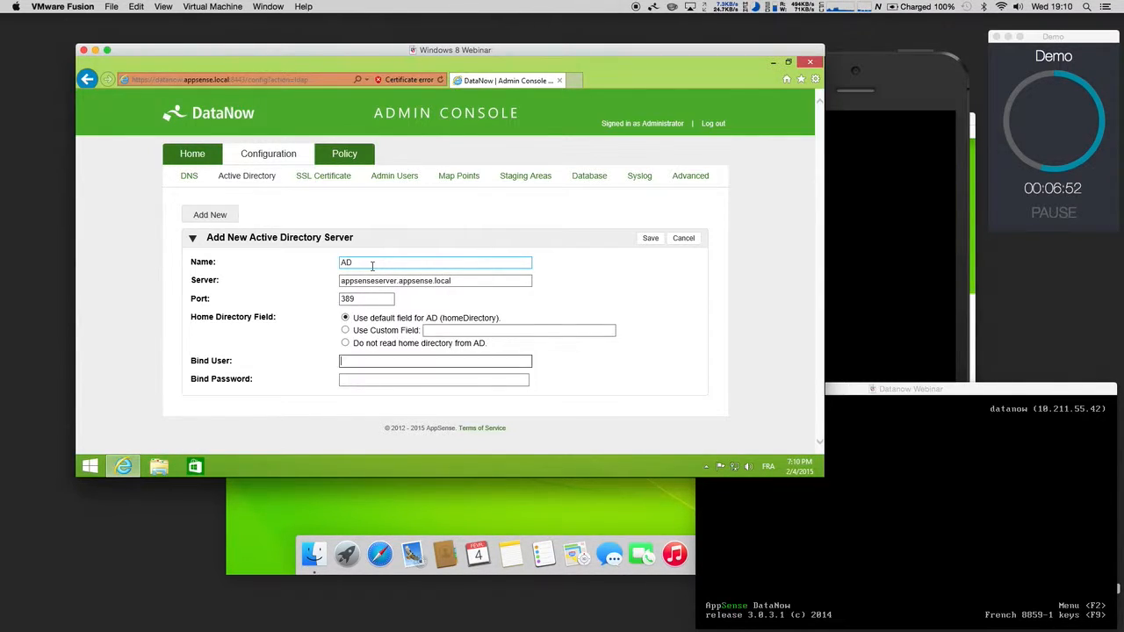
pyautogui.write('APPSN')
pyautogui.press('BackSpace')
pyautogui.press('BackSpace')
pyautogui.press('BackSpace')
pyautogui.press('BackSpace')
pyautogui.press('BackSpace')
pyautogui.write('SENSE')
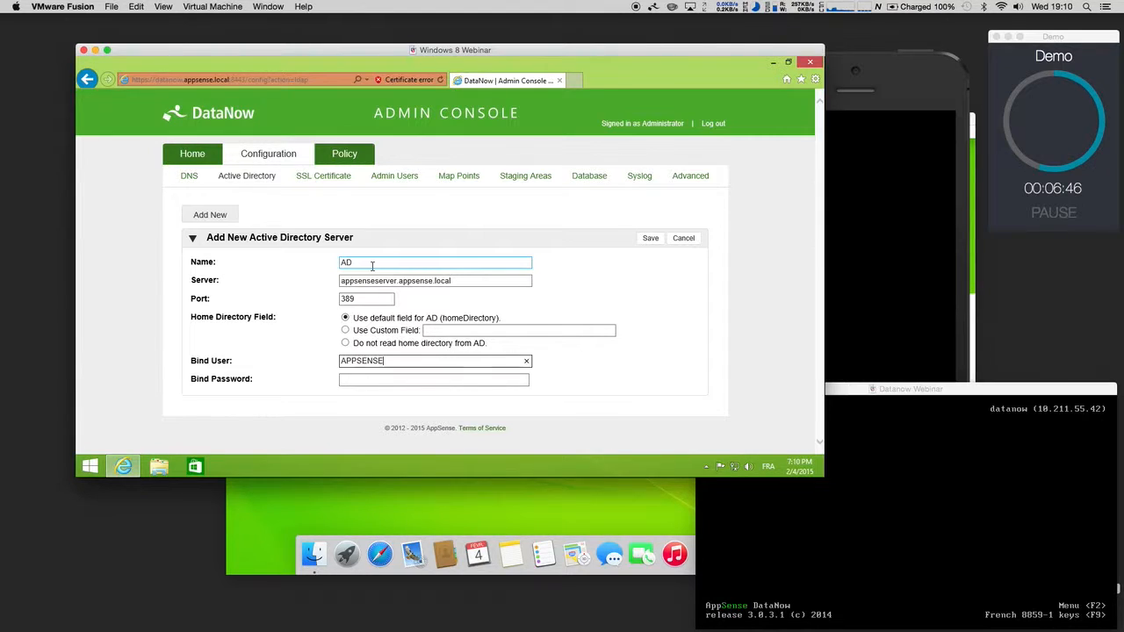
pyautogui.write('\\Administrator')
pyautogui.press('Tab')
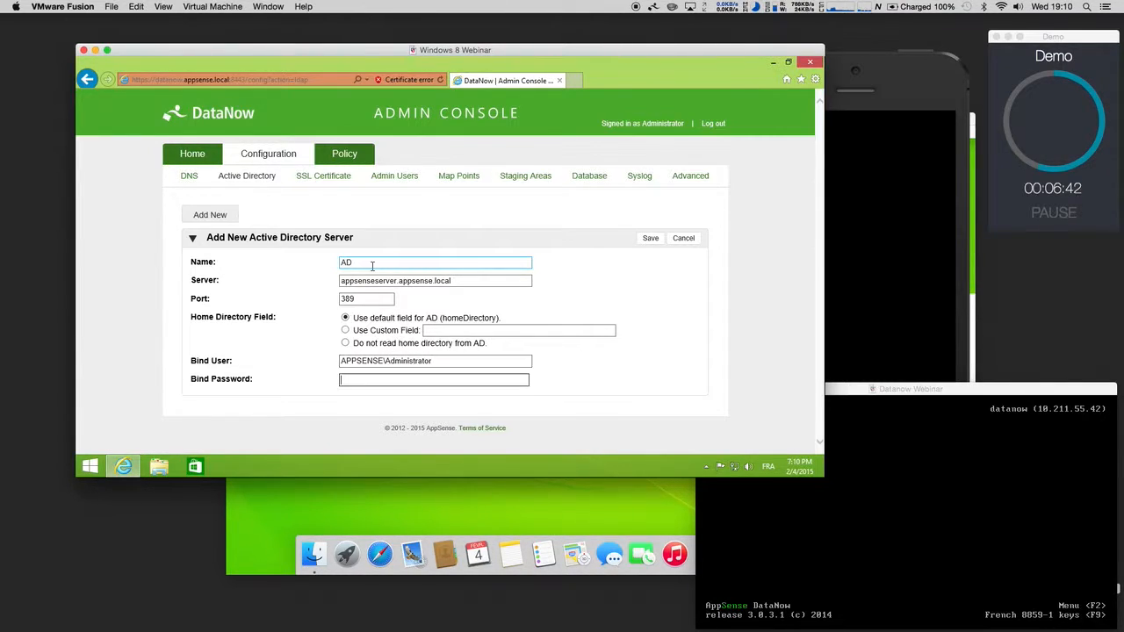
pyautogui.write('Pa••••••')
pyautogui.click(650, 238)
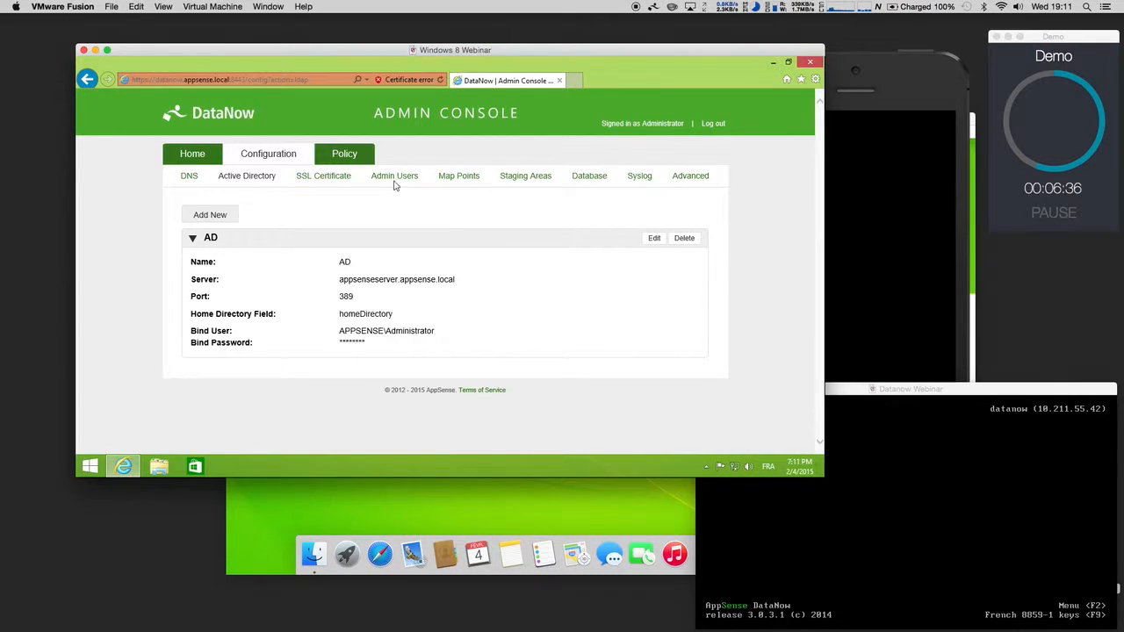
# Step: Check the saved AD server details and list directory accounts under Admin Users
pyautogui.moveTo(422, 339); pyautogui.dragTo(321, 258)
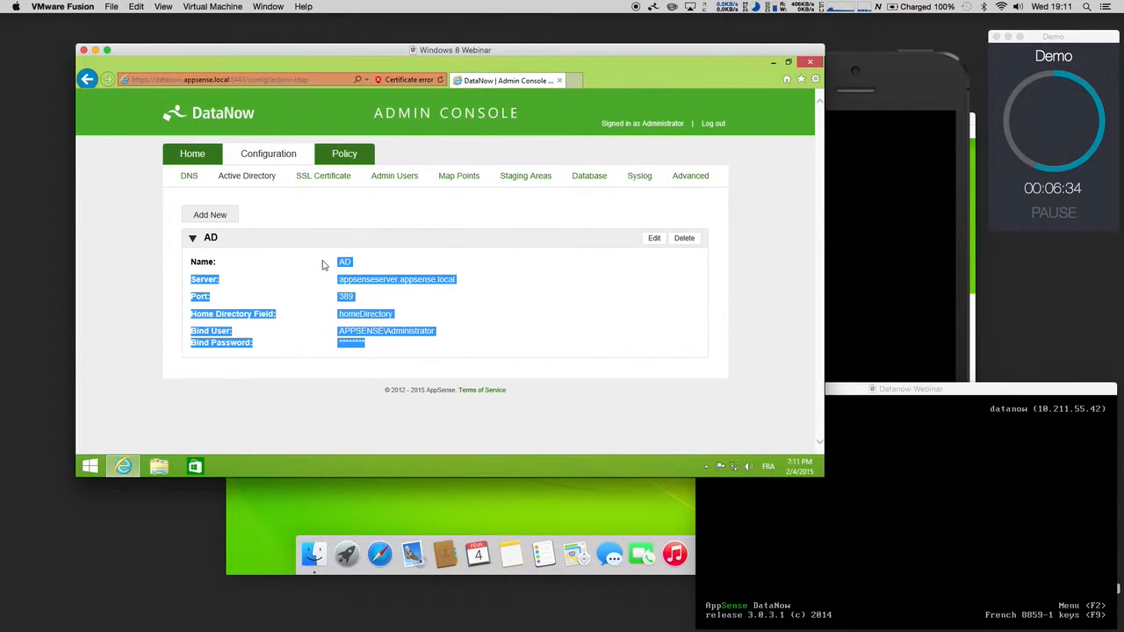
pyautogui.click(403, 264)
pyautogui.click(392, 178)
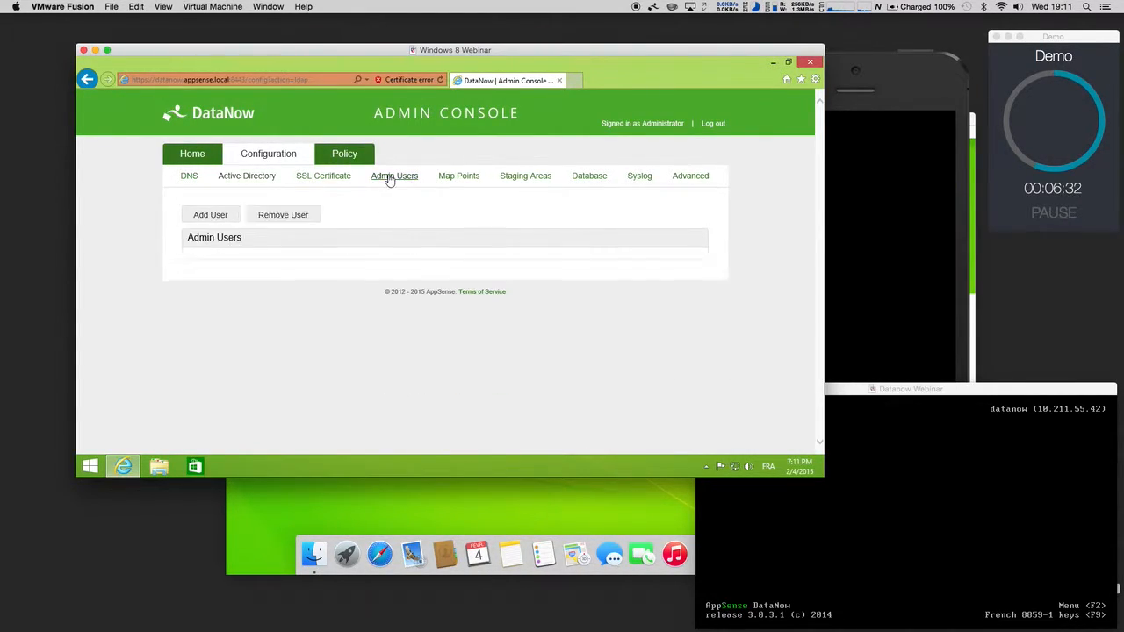
pyautogui.click(195, 218)
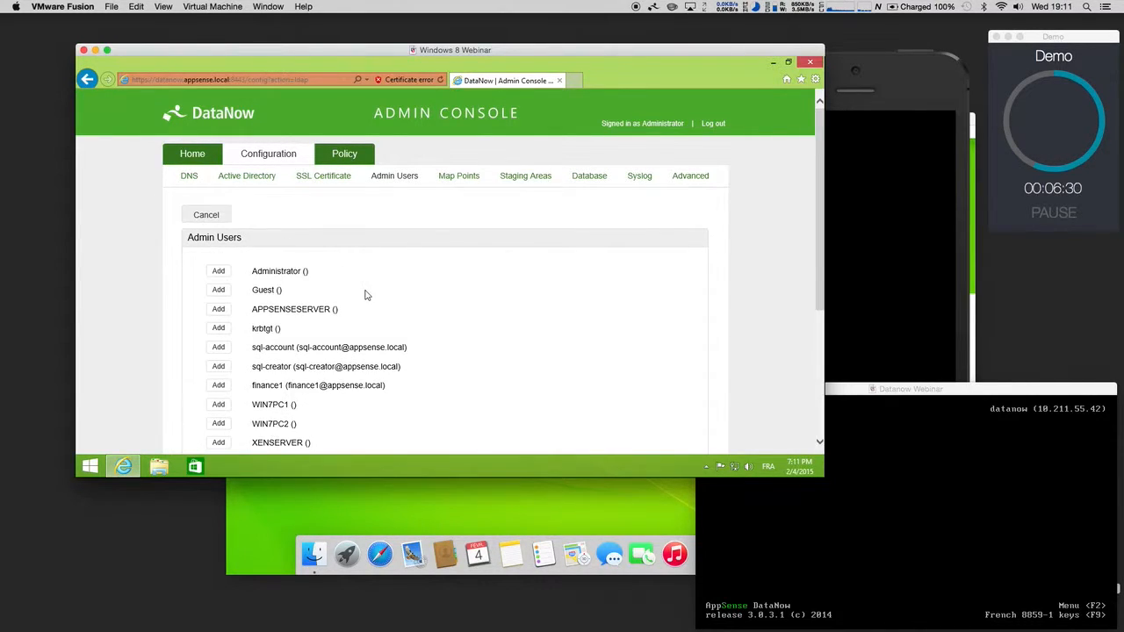
# Step: Browse the directory accounts, cancel without adding any, and go to the SSL Certificate page
pyautogui.scroll(-3, 324, 346)
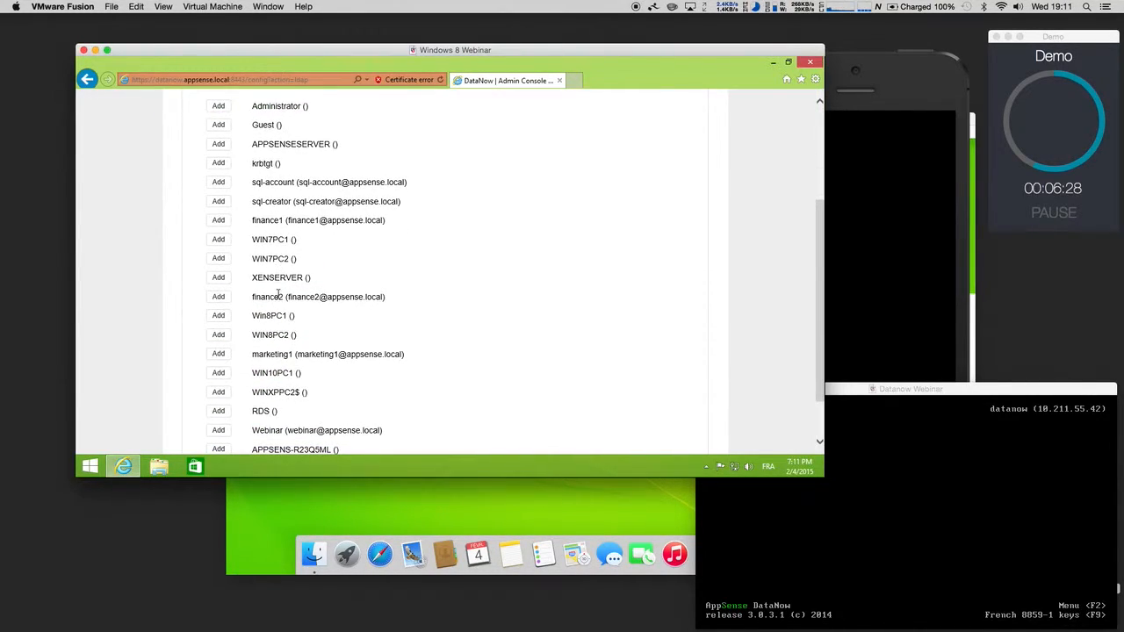
pyautogui.scroll(-2, 279, 296)
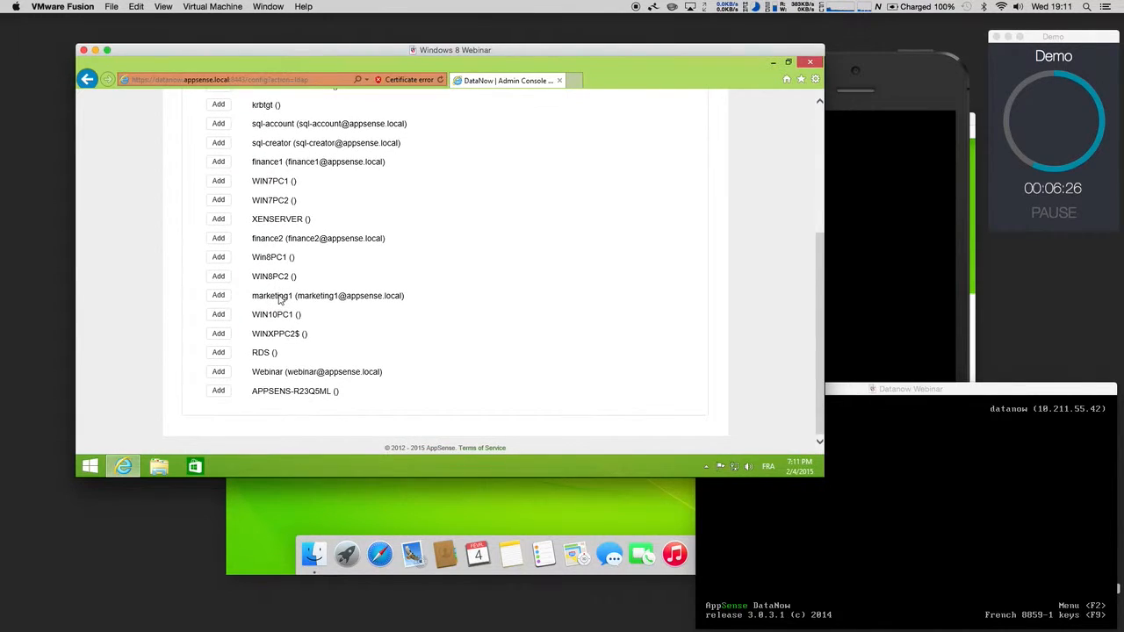
pyautogui.scroll(5, 297, 315)
pyautogui.scroll(-5, 297, 315)
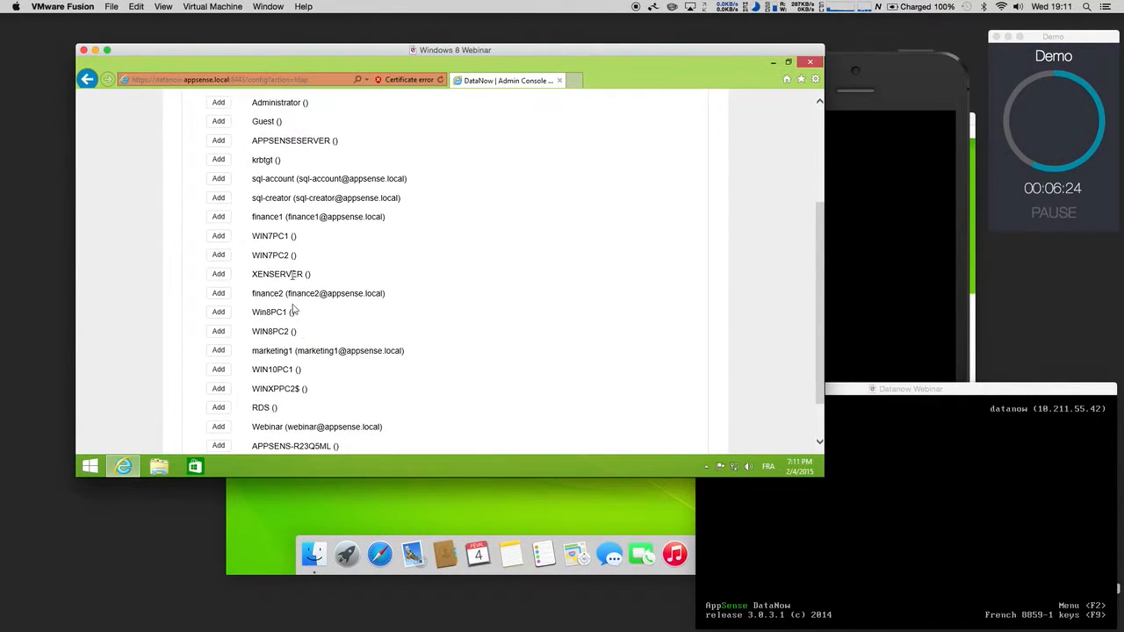
pyautogui.scroll(2, 290, 328)
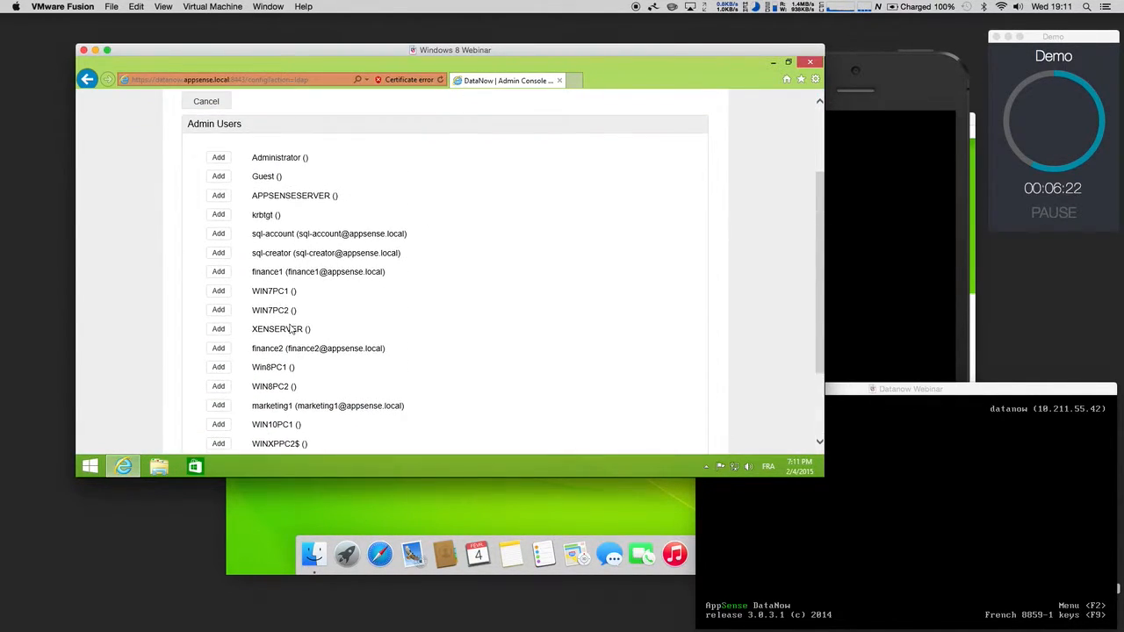
pyautogui.scroll(3, 291, 327)
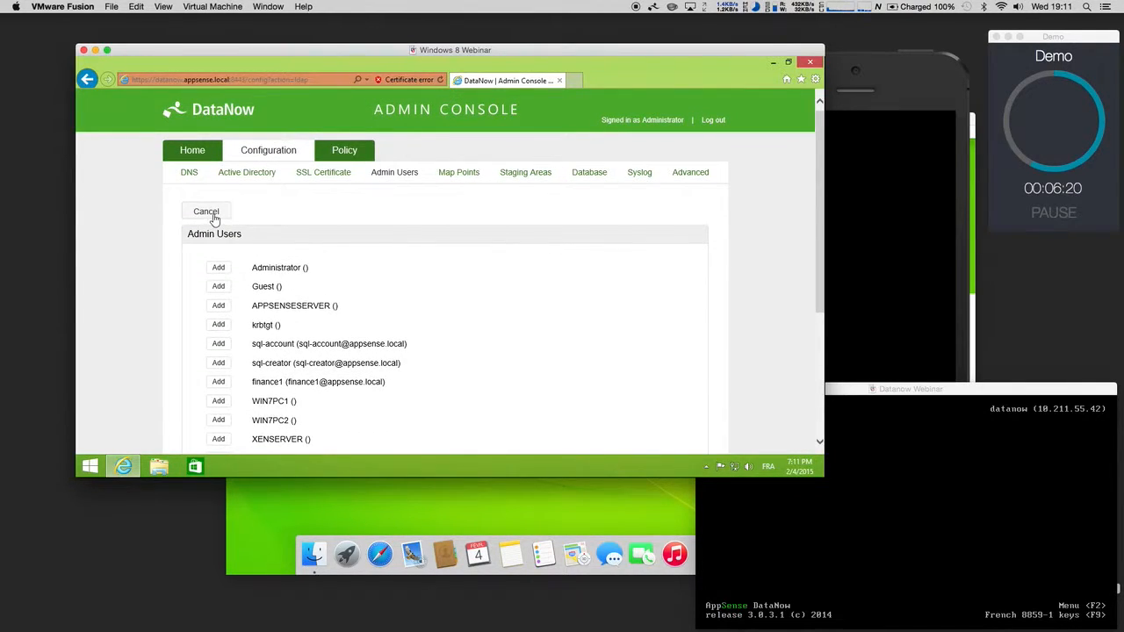
pyautogui.click(205, 215)
pyautogui.click(191, 154)
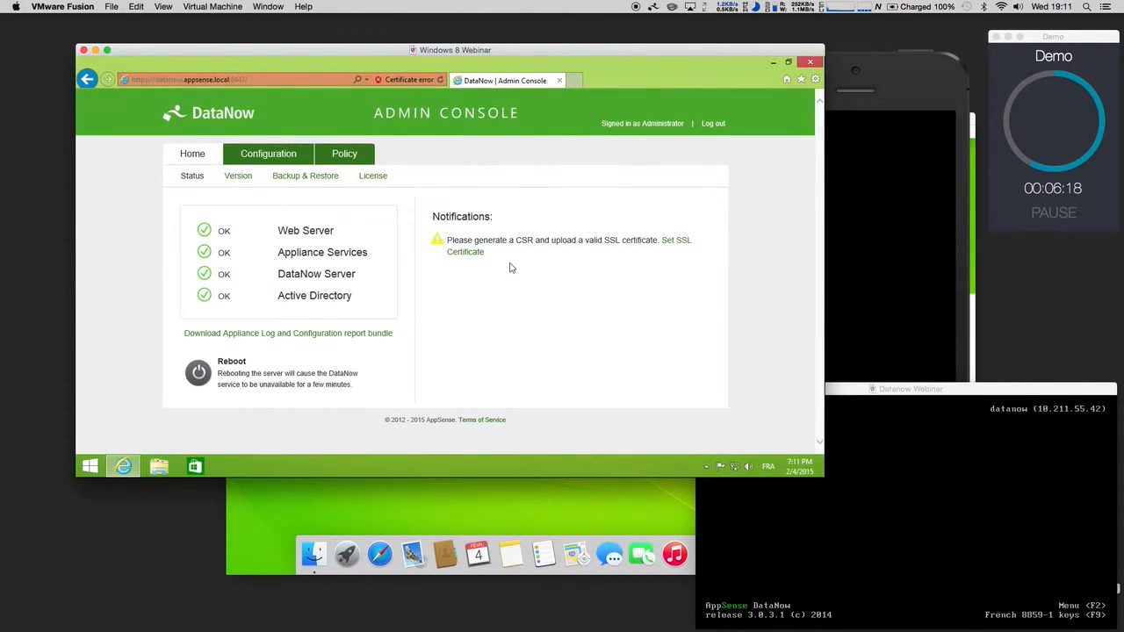
pyautogui.click(676, 241)
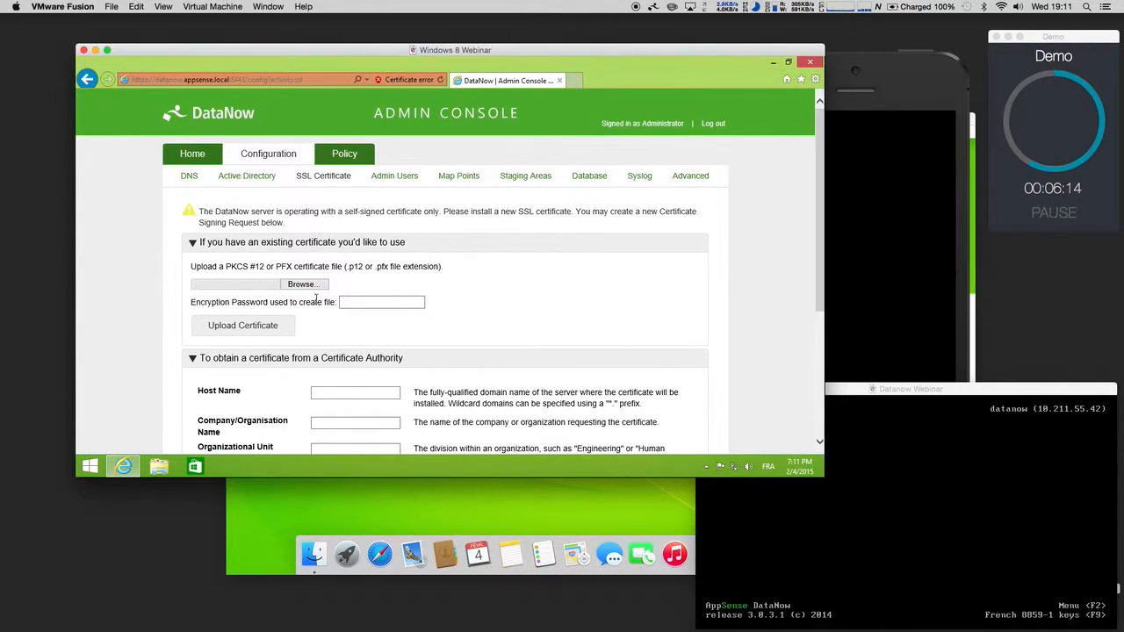
# Step: Upload the datanow .pfx certificate with its password, enrolling SSL for datanow.appsense.local
pyautogui.click(301, 284)
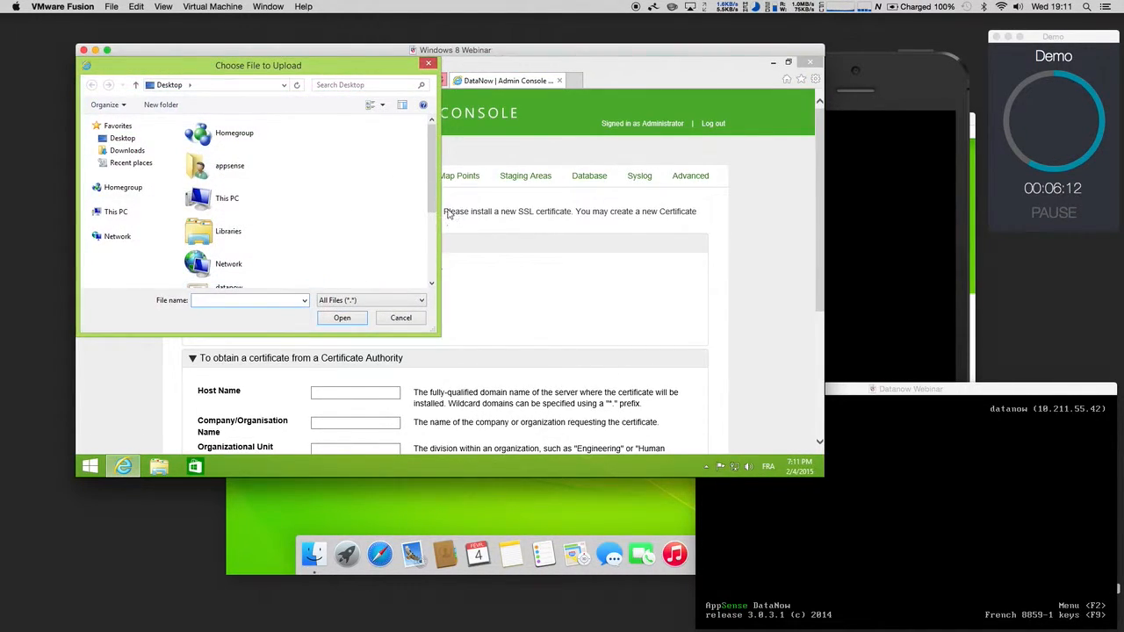
pyautogui.moveTo(429, 201); pyautogui.dragTo(432, 261)
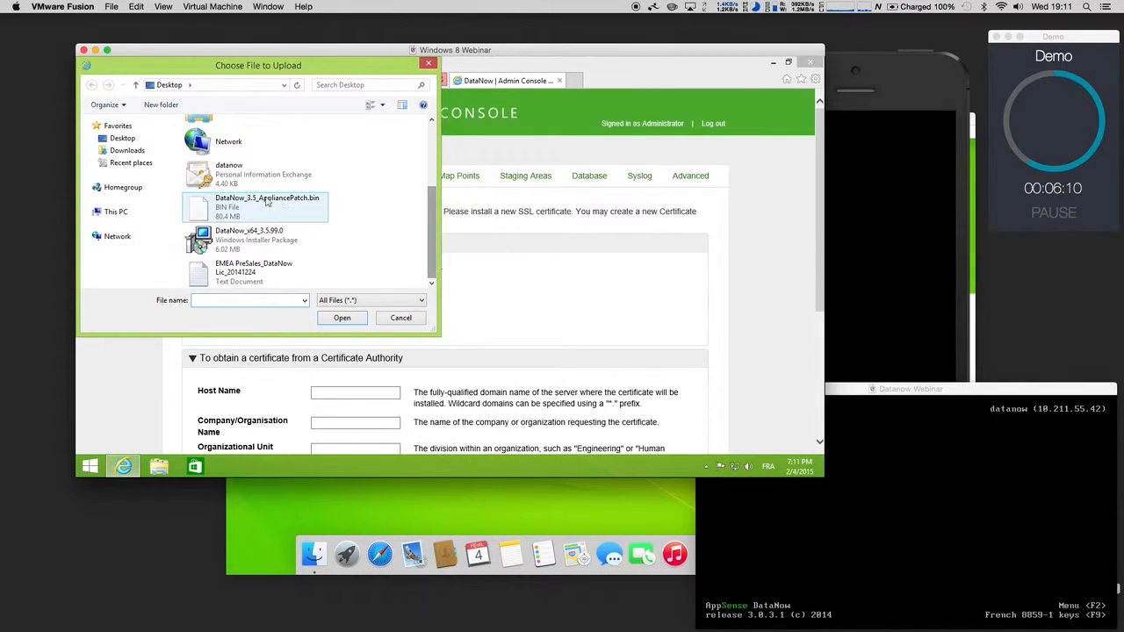
pyautogui.click(235, 181)
pyautogui.click(343, 318)
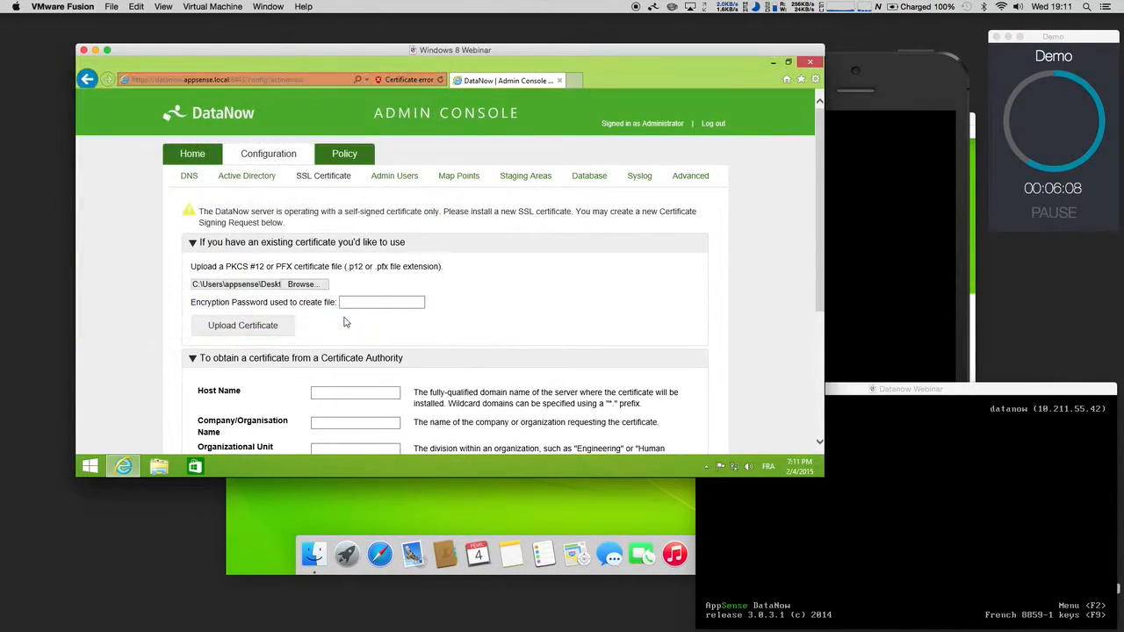
pyautogui.click(371, 303)
pyautogui.write('••••••••')
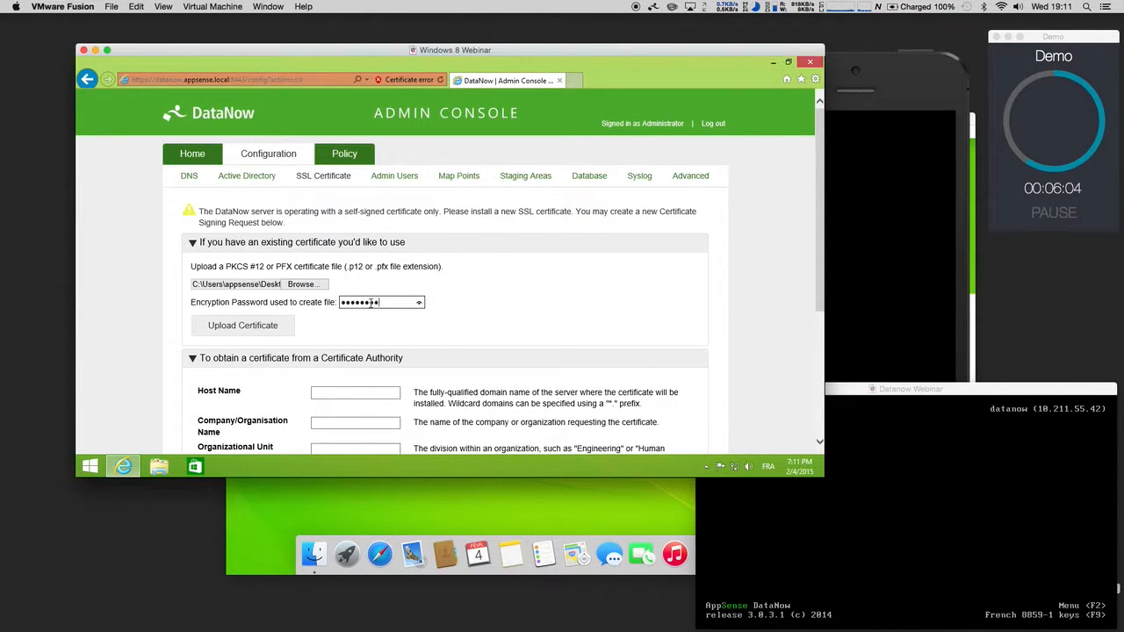
pyautogui.click(239, 327)
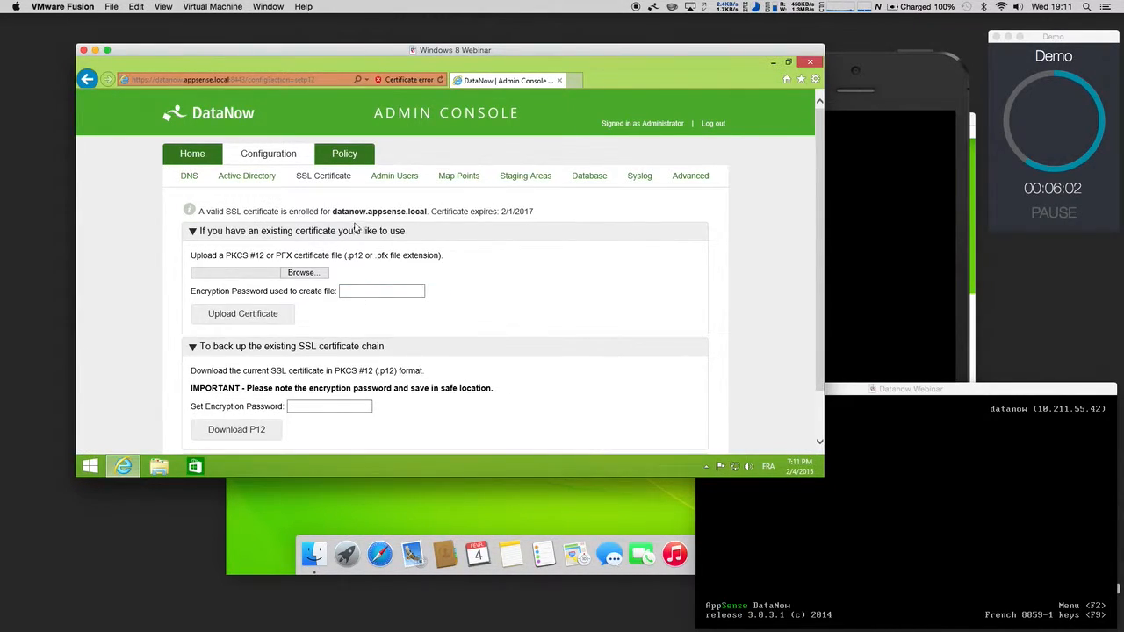
pyautogui.moveTo(334, 211); pyautogui.dragTo(428, 211)
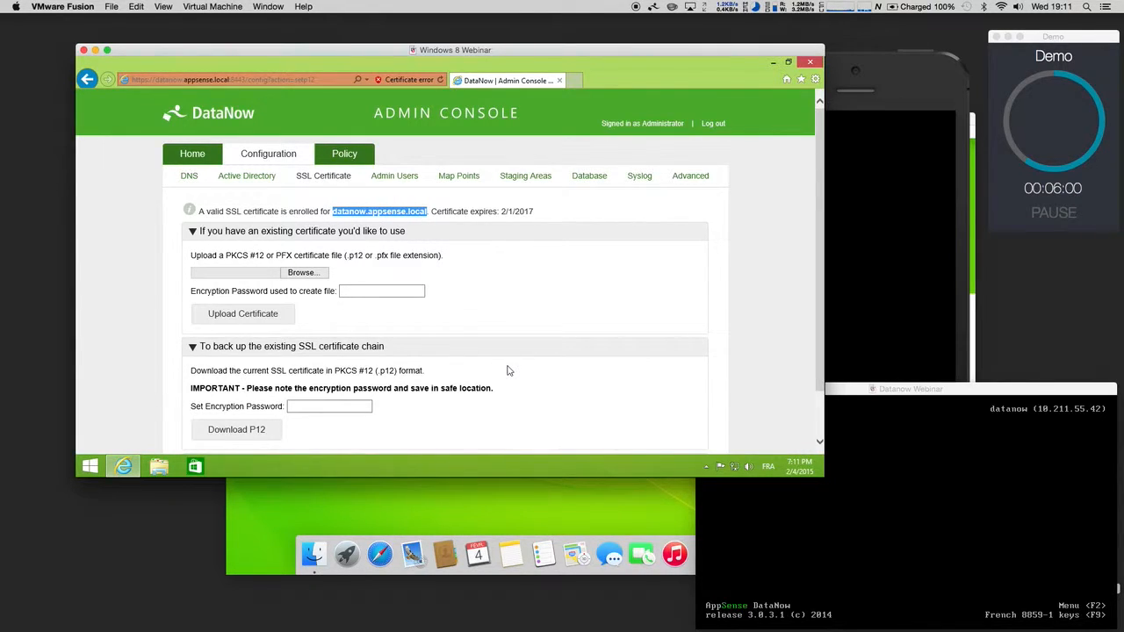
pyautogui.click(195, 155)
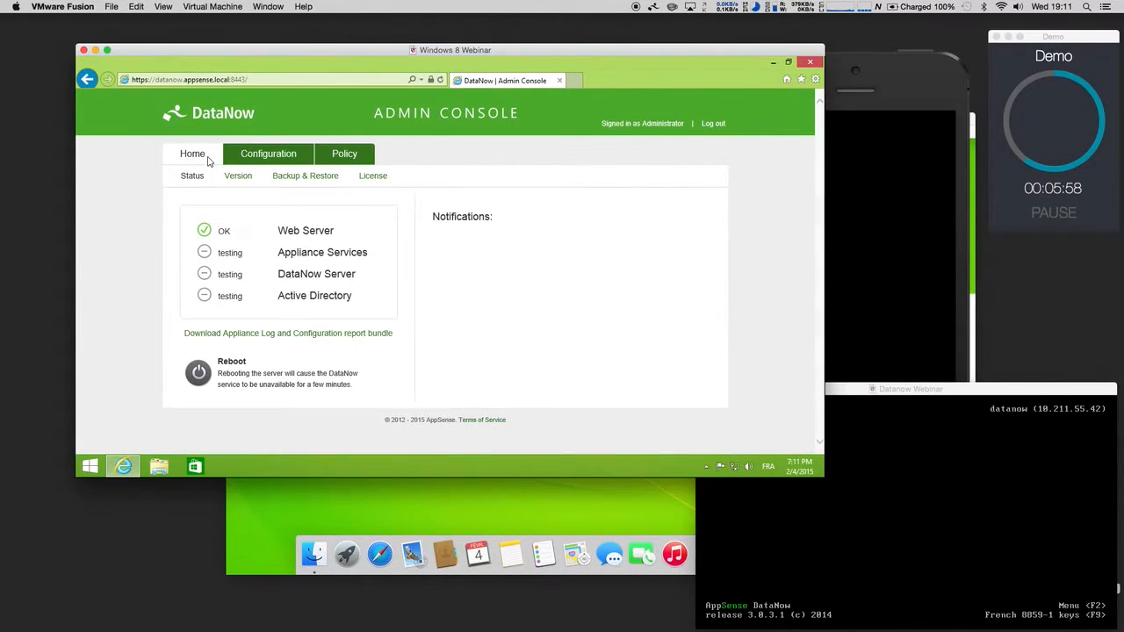
# Step: Review the Map Points list, showing only Home sourced from Active Directory, and start adding one
pyautogui.click(269, 155)
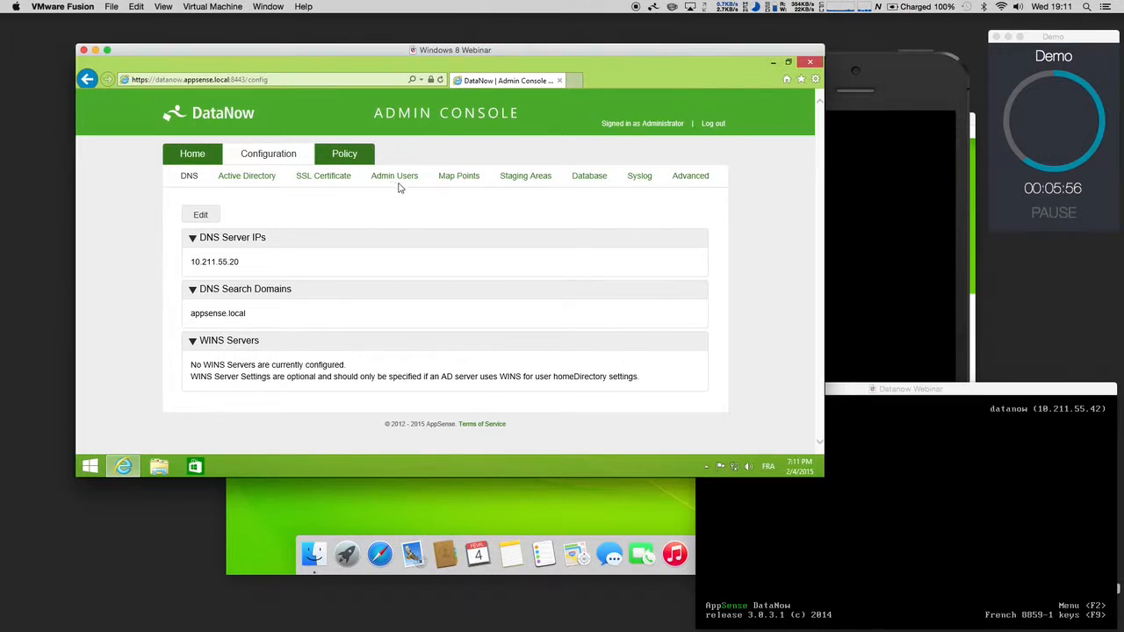
pyautogui.click(454, 180)
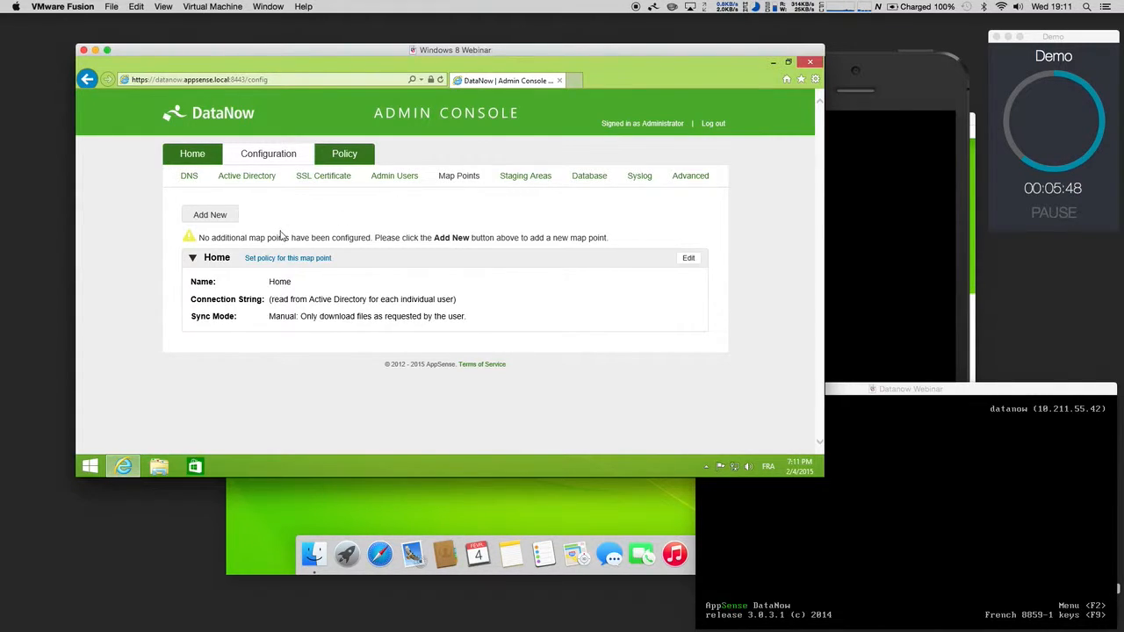
pyautogui.doubleClick(285, 283)
pyautogui.moveTo(310, 302); pyautogui.dragTo(367, 300)
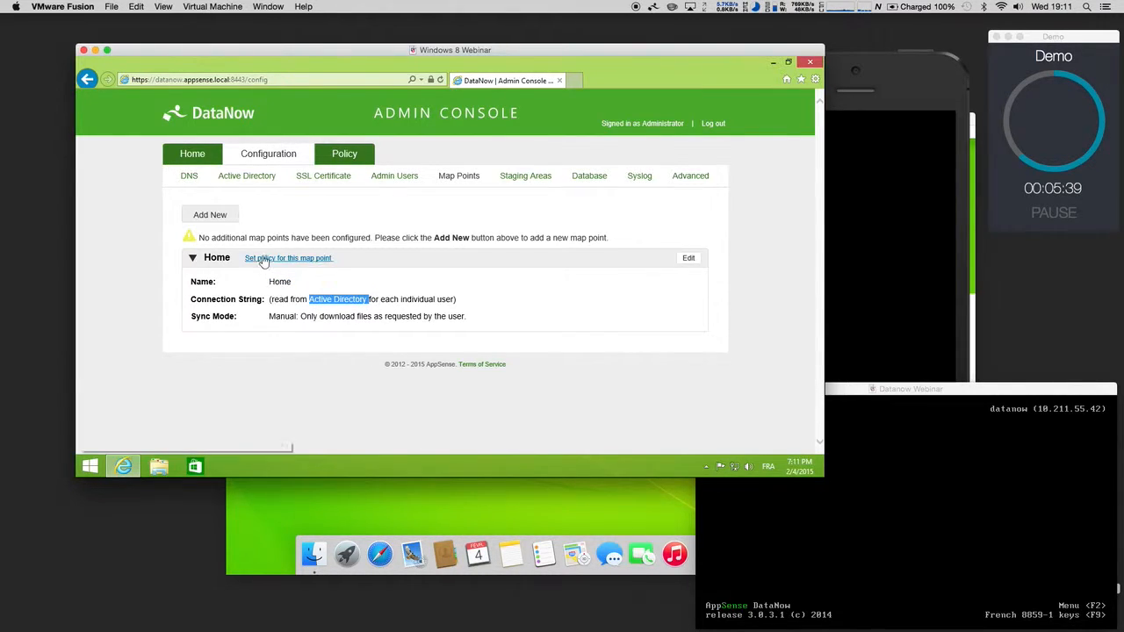
pyautogui.click(218, 217)
# Step: Add and save a Commun map point at \\appsenseserver\Shared\Commun with Manual sync, then minimize the browser
pyautogui.click(316, 262)
pyautogui.write('Commun')
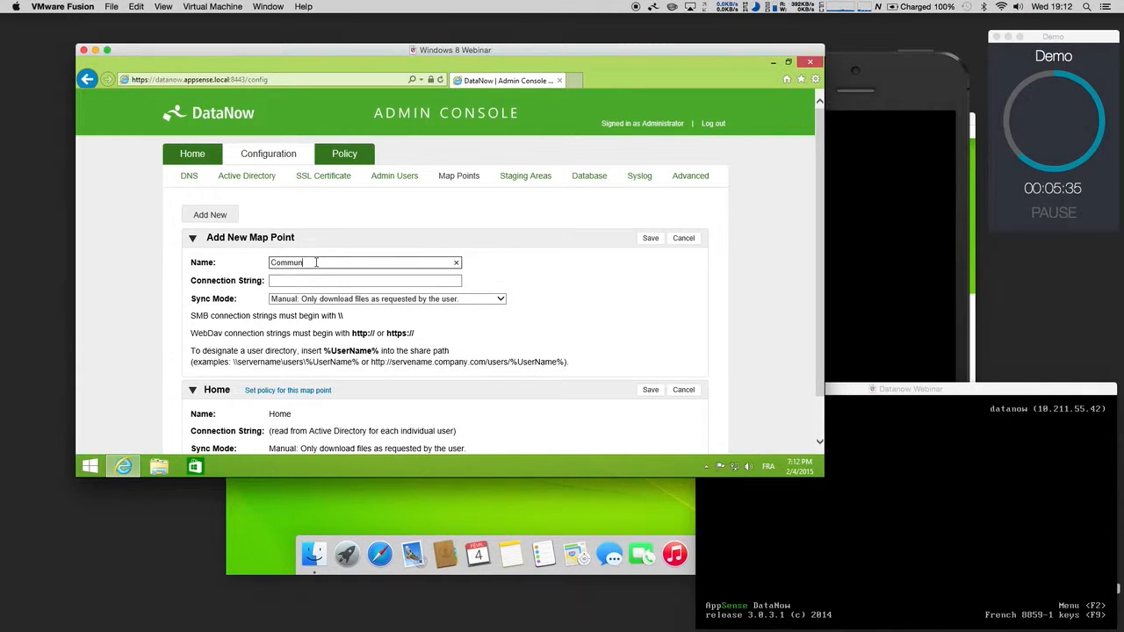
pyautogui.press('Tab')
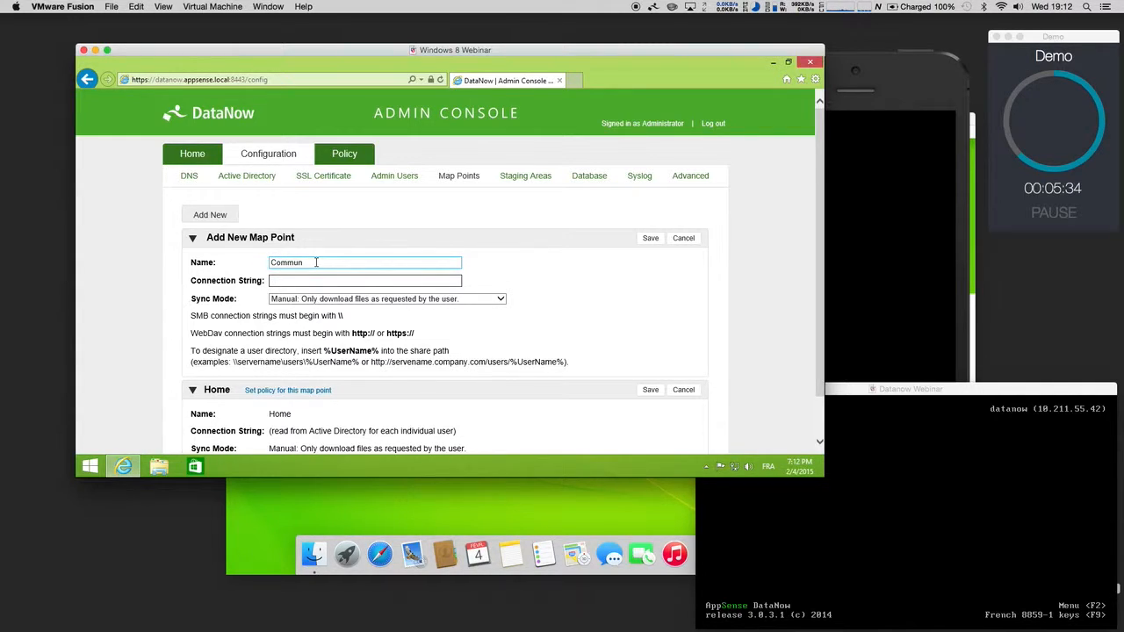
pyautogui.write('\\\\appsenseserver\\Shared\\Commun')
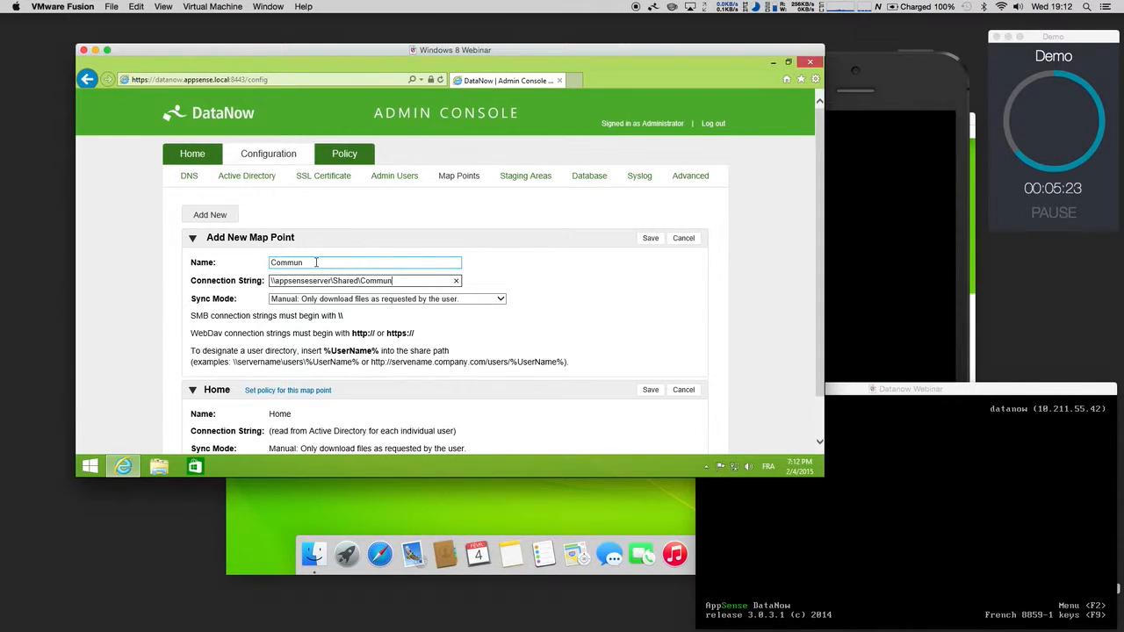
pyautogui.click(365, 300)
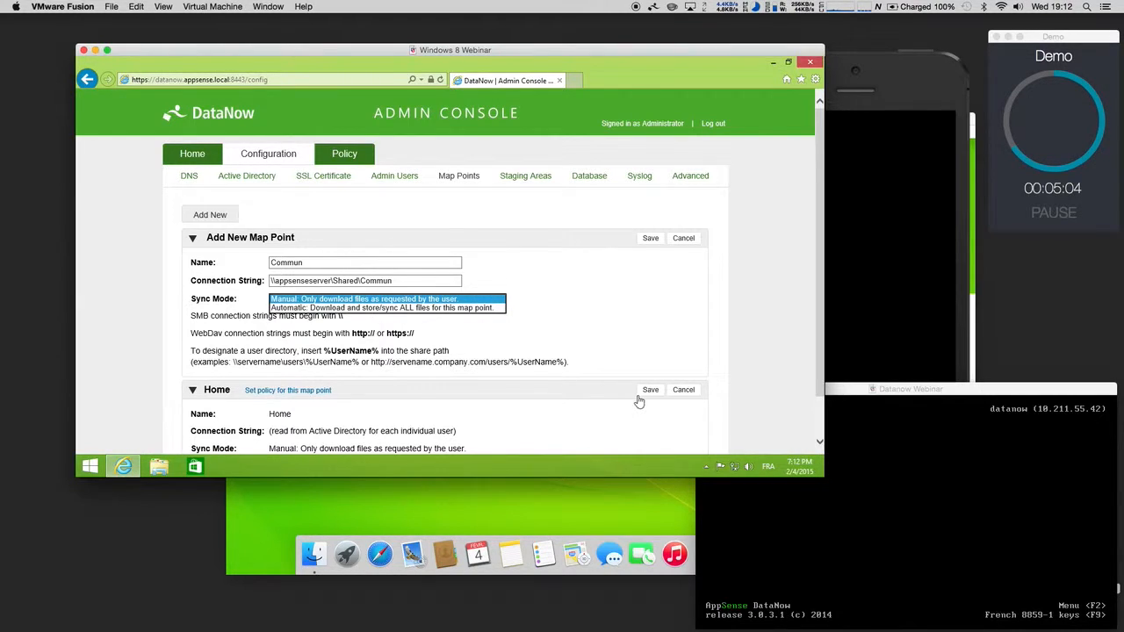
pyautogui.click(637, 349)
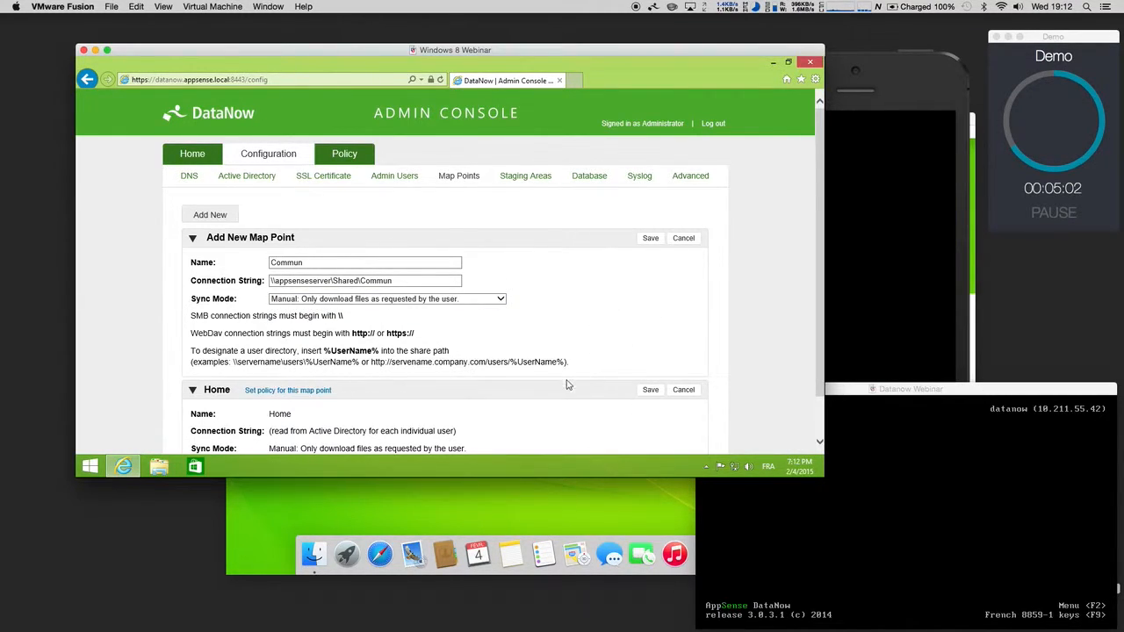
pyautogui.scroll(-1, 563, 390)
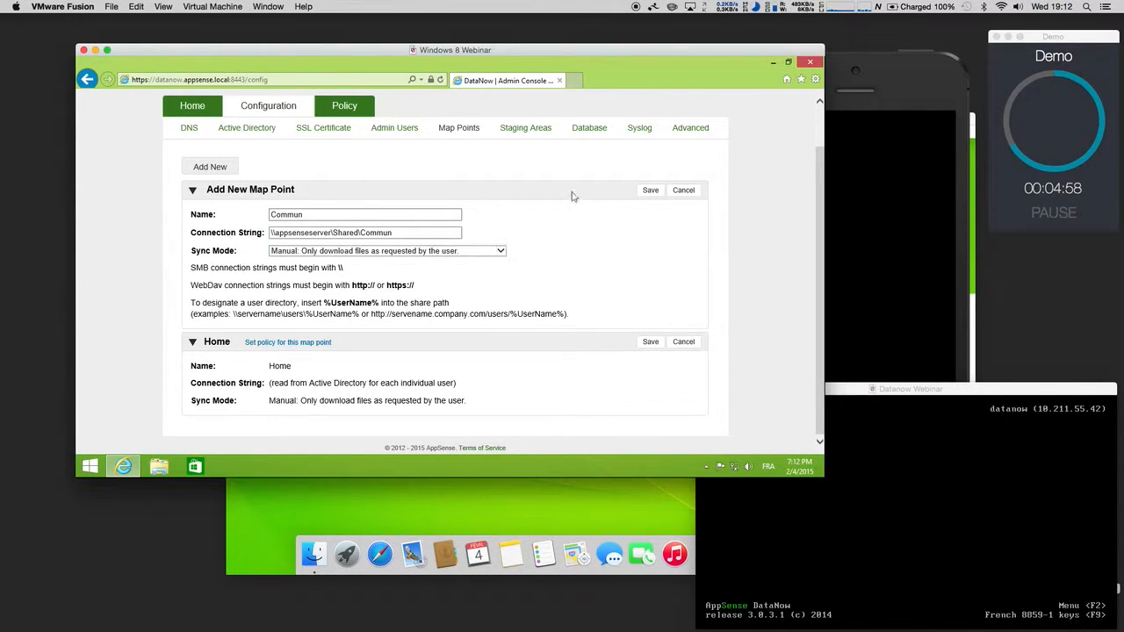
pyautogui.click(650, 191)
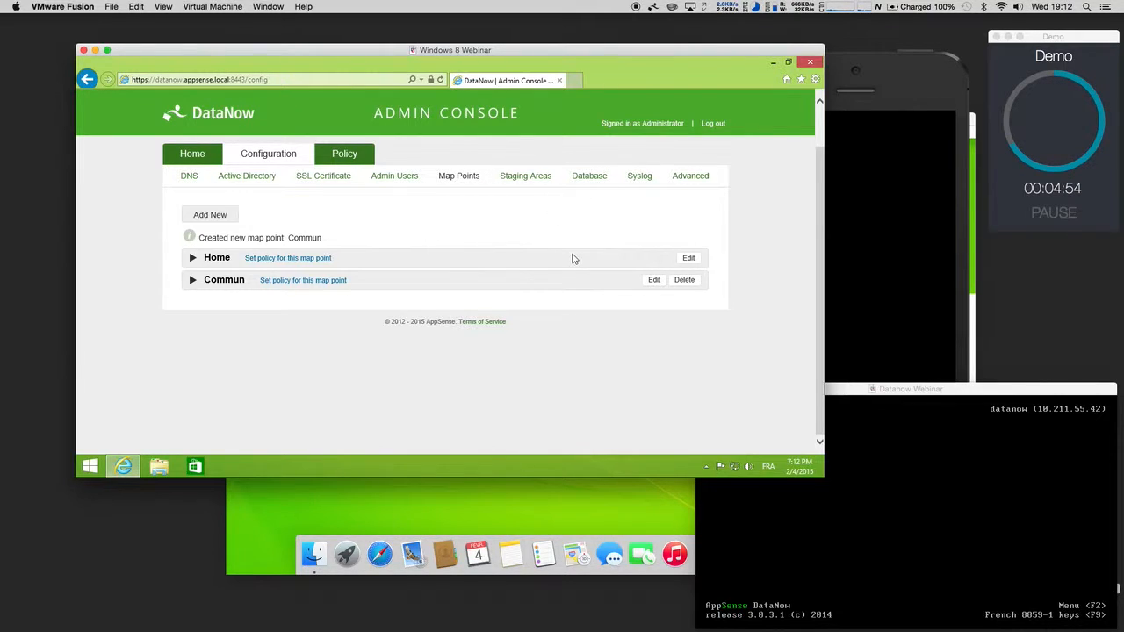
pyautogui.click(773, 61)
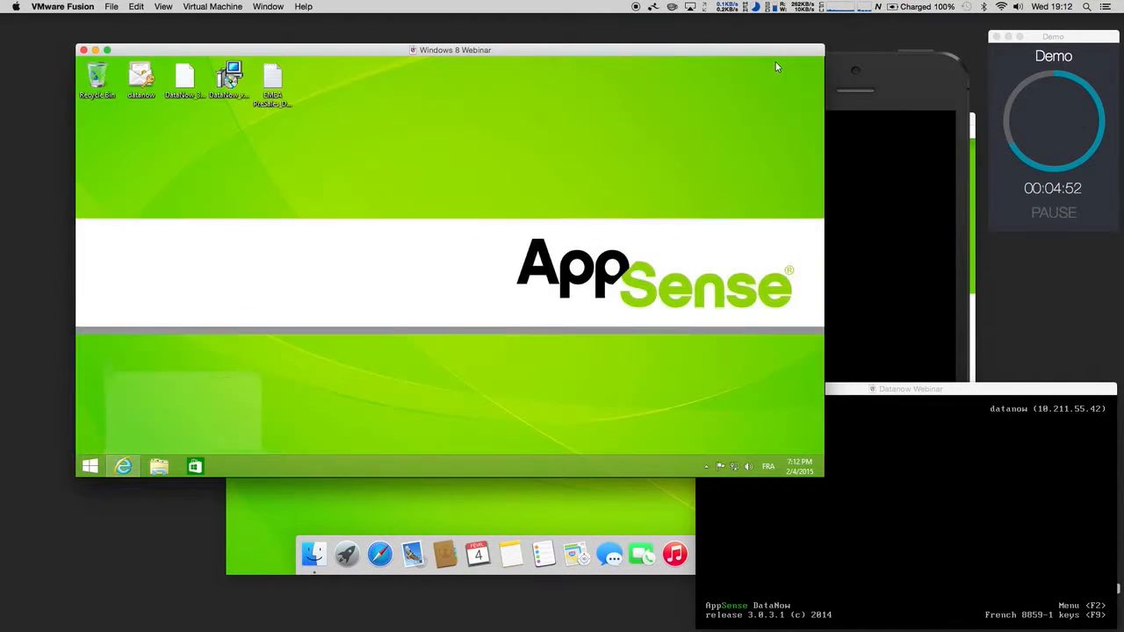
# Step: Start the DataNow client login from the tray icon and enter the datanow server address
pyautogui.click(706, 466)
pyautogui.rightClick(724, 408)
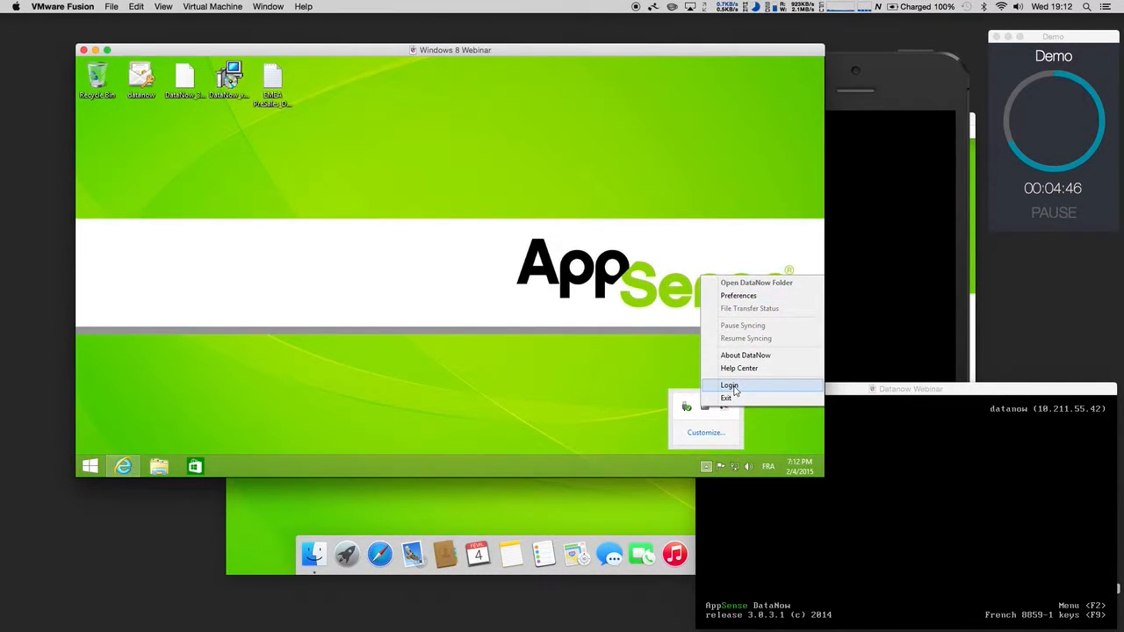
pyautogui.click(730, 386)
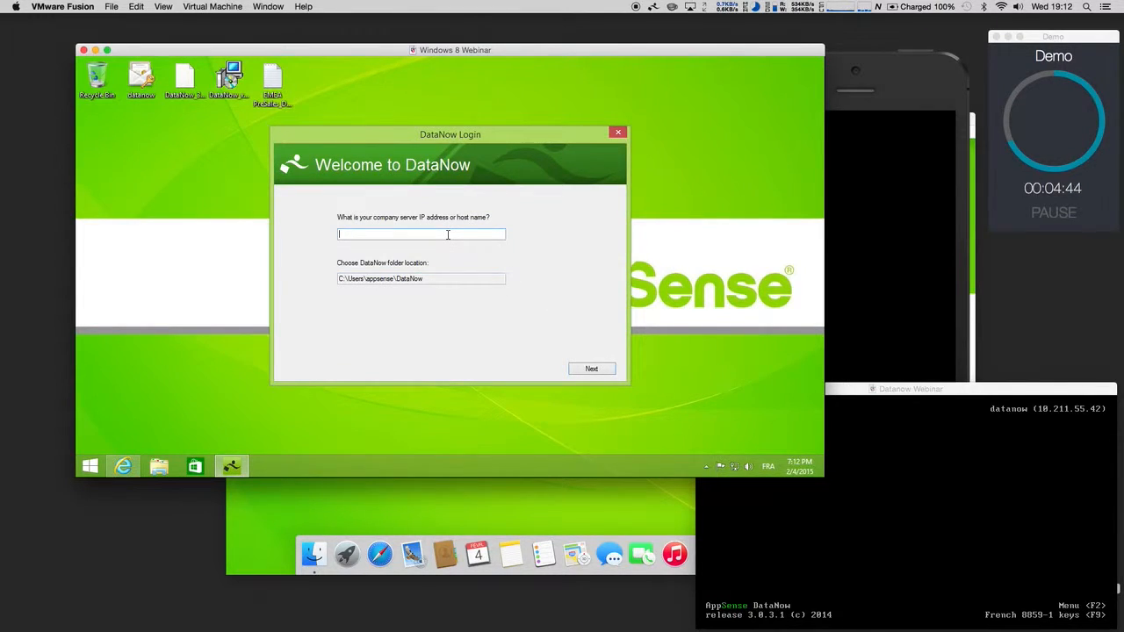
pyautogui.write('datanow appsense.local')
pyautogui.click(575, 369)
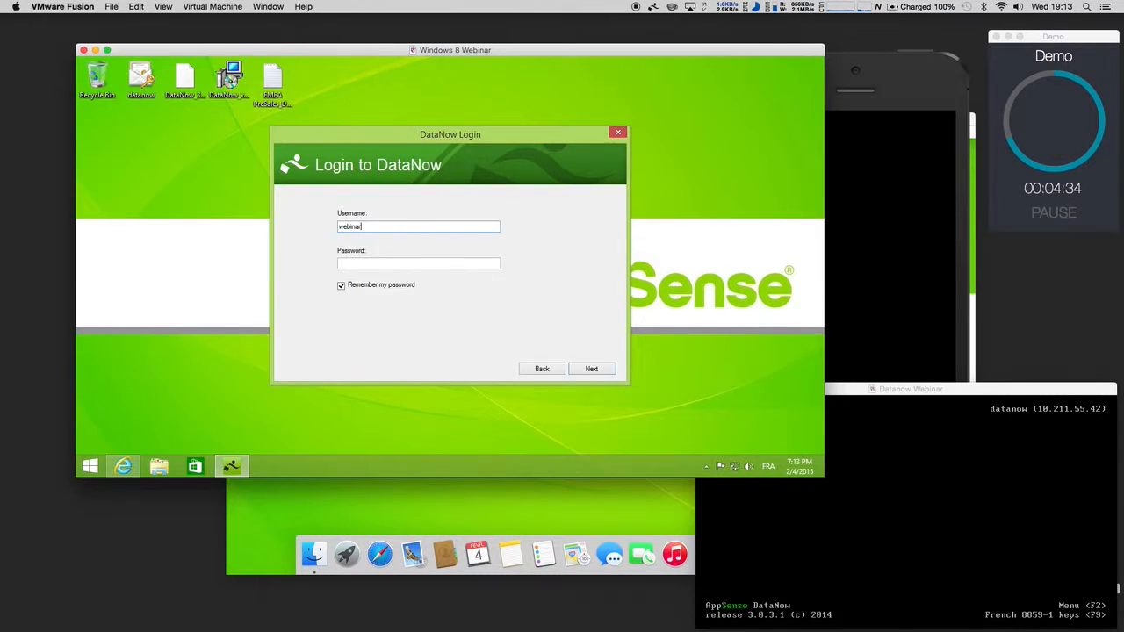
# Step: Sign in with the user's account e-mail and password, then step through the intro pages
pyautogui.press('Tab')
pyautogui.write('•••••••')
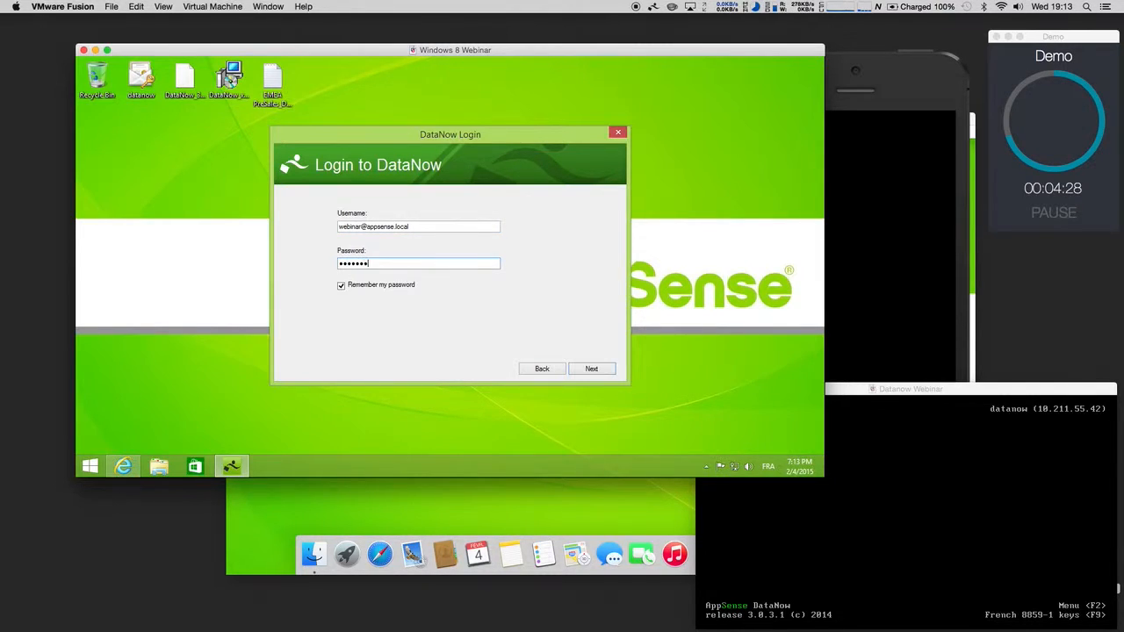
pyautogui.click(603, 373)
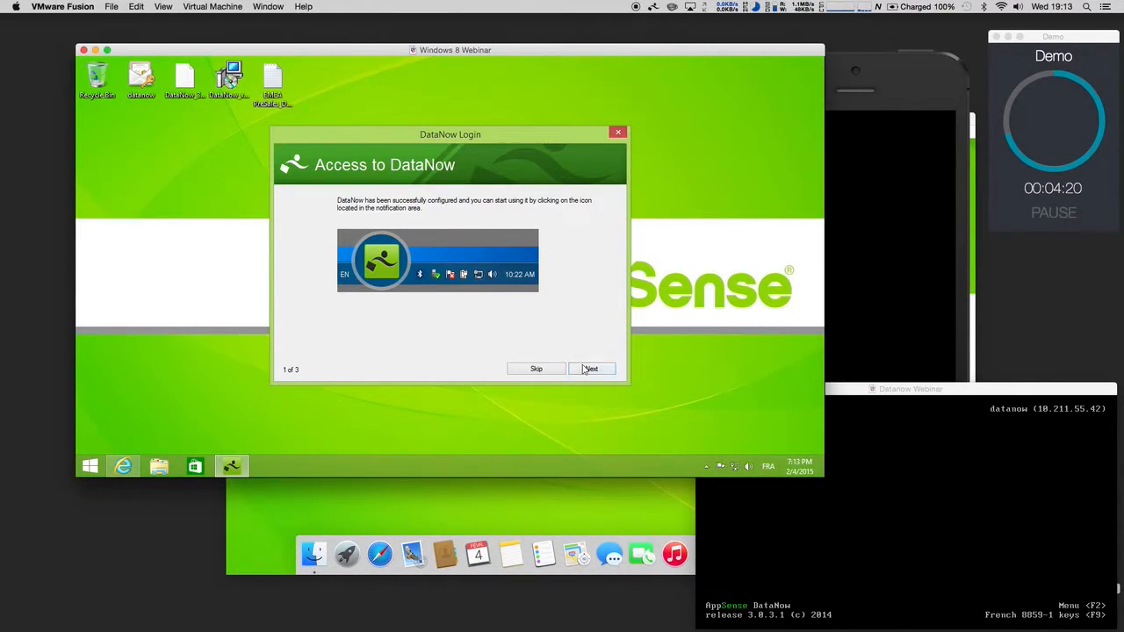
pyautogui.click(580, 369)
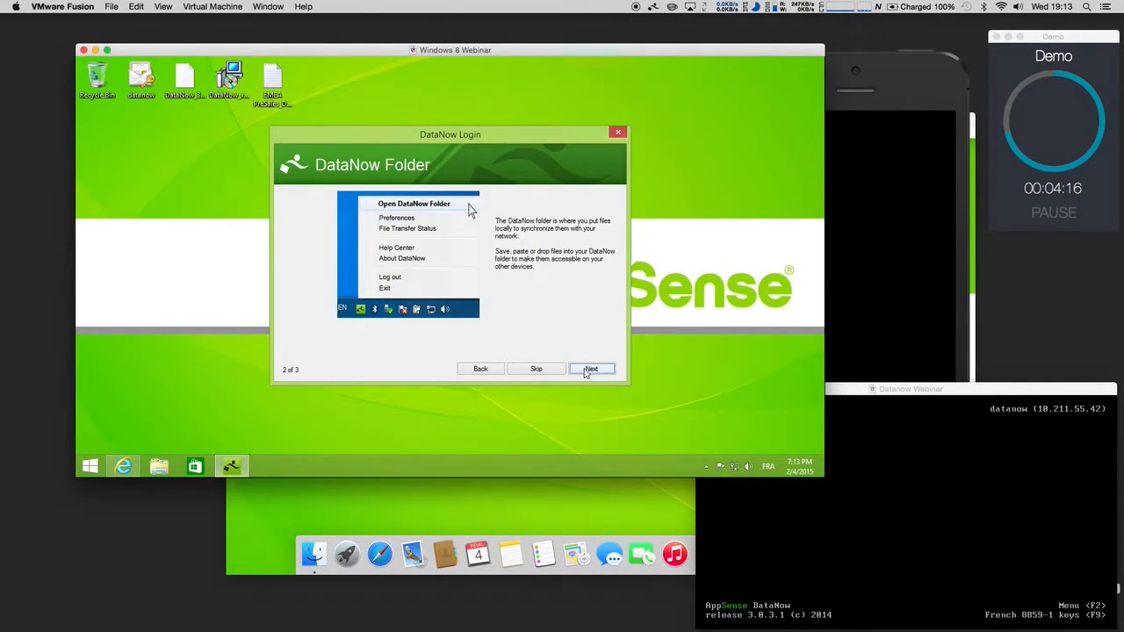
pyautogui.click(587, 368)
# Step: Finish setup opening the DataNow folder, then preview Wallpaper_2880x1800 in home and close it
pyautogui.click(343, 248)
pyautogui.click(603, 372)
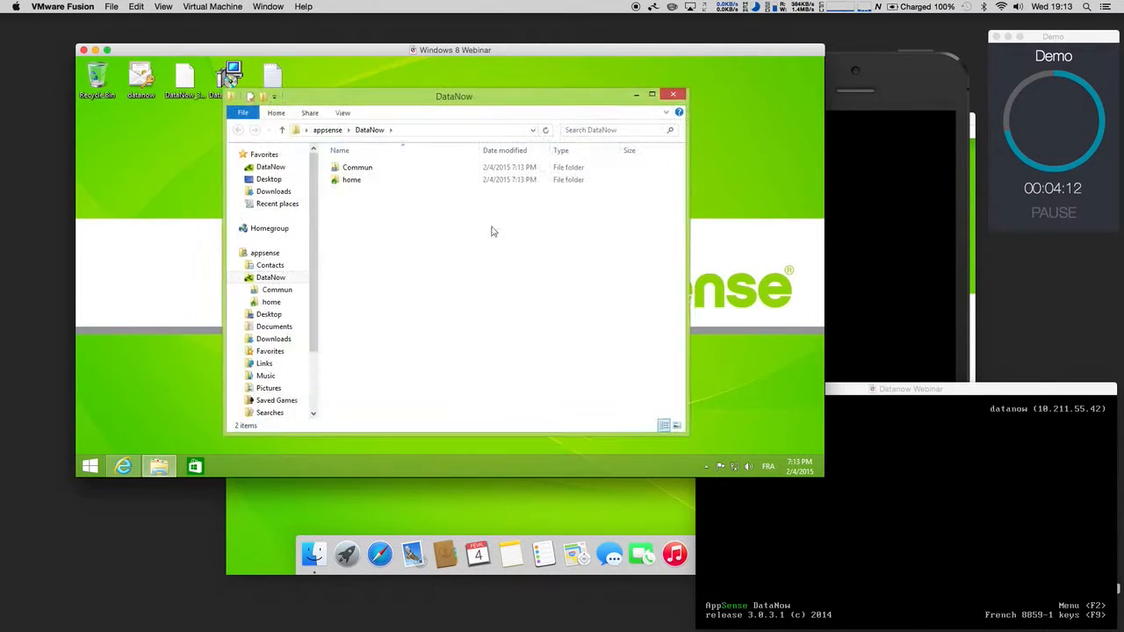
pyautogui.moveTo(369, 103); pyautogui.dragTo(371, 88)
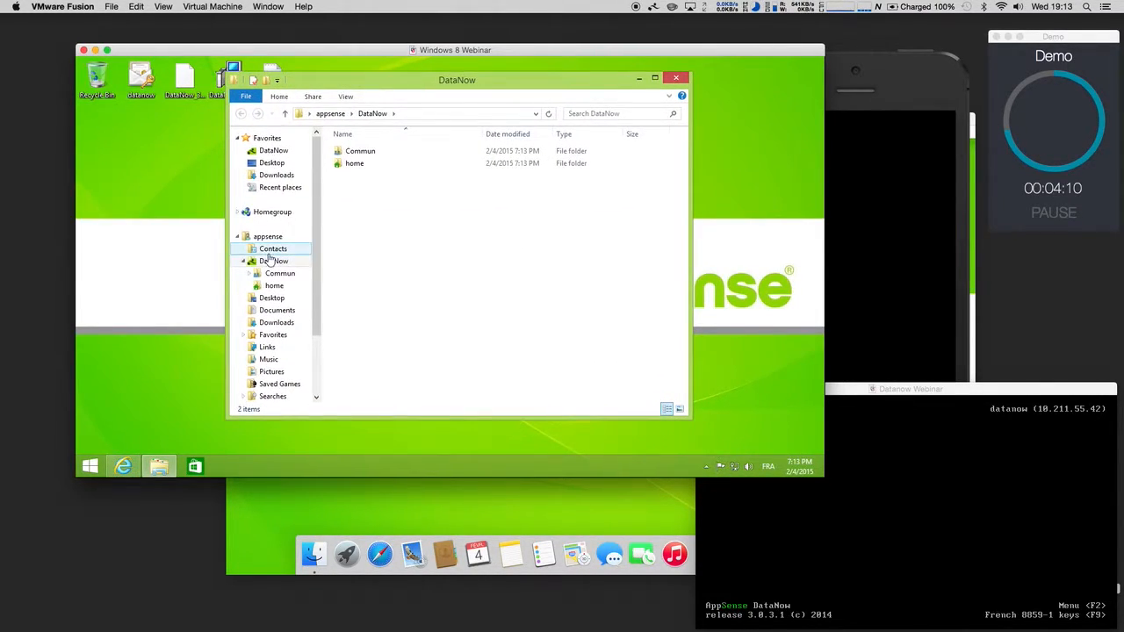
pyautogui.doubleClick(351, 165)
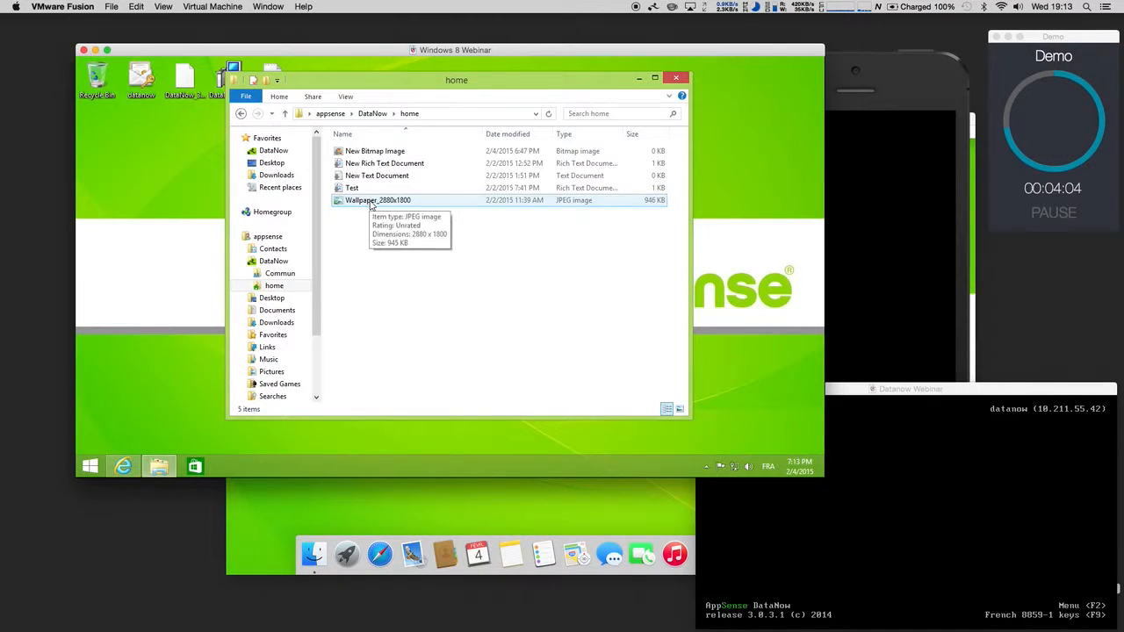
pyautogui.doubleClick(371, 201)
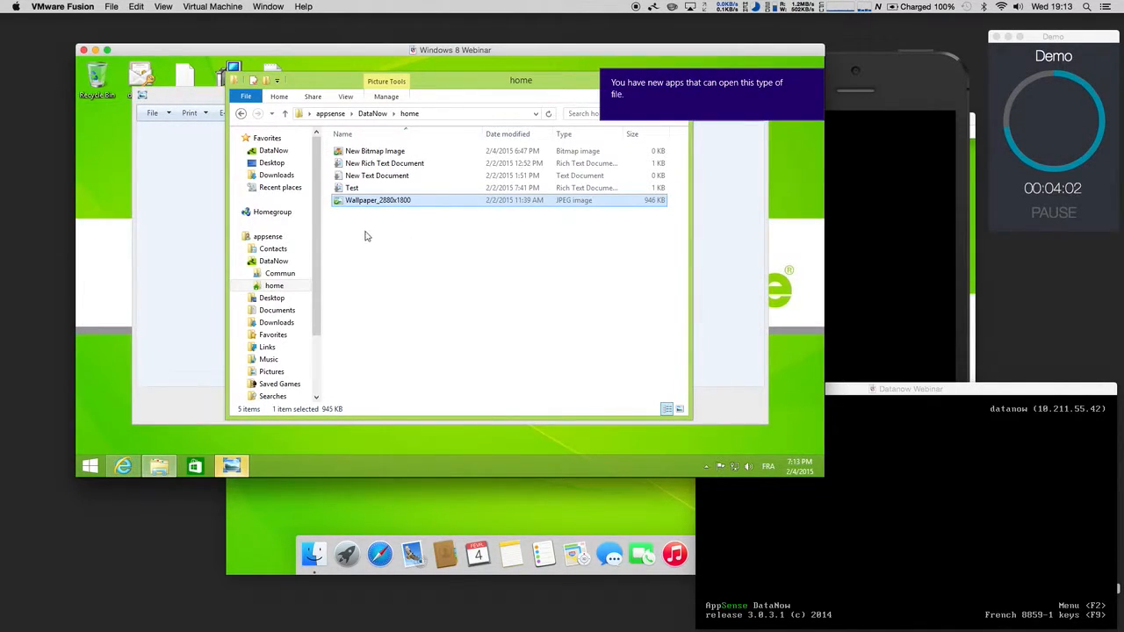
pyautogui.click(206, 103)
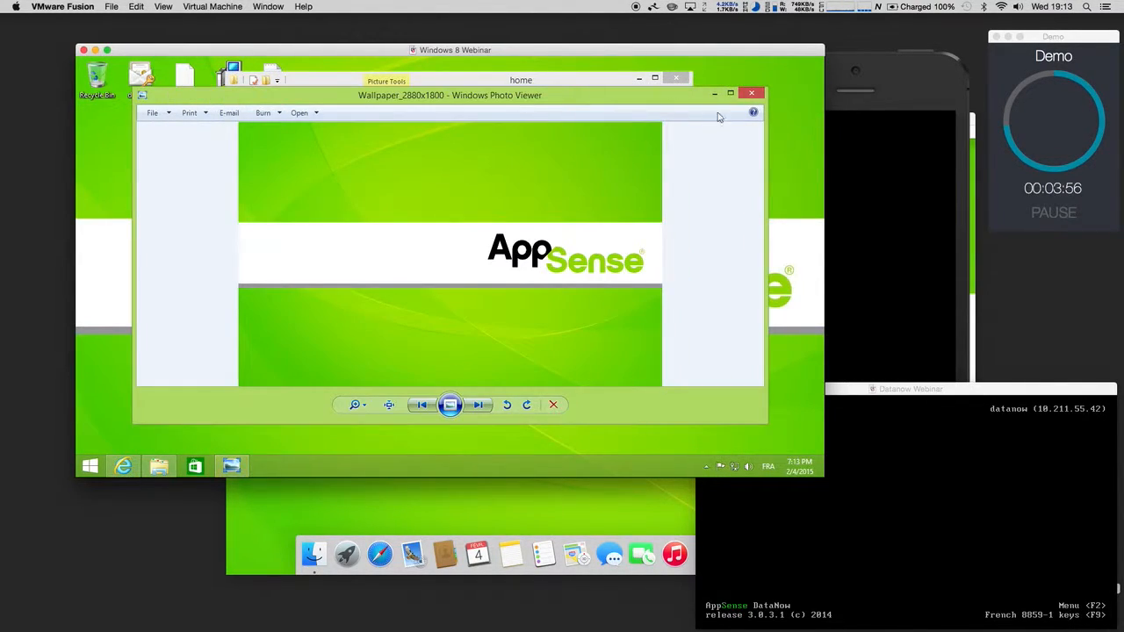
pyautogui.click(752, 94)
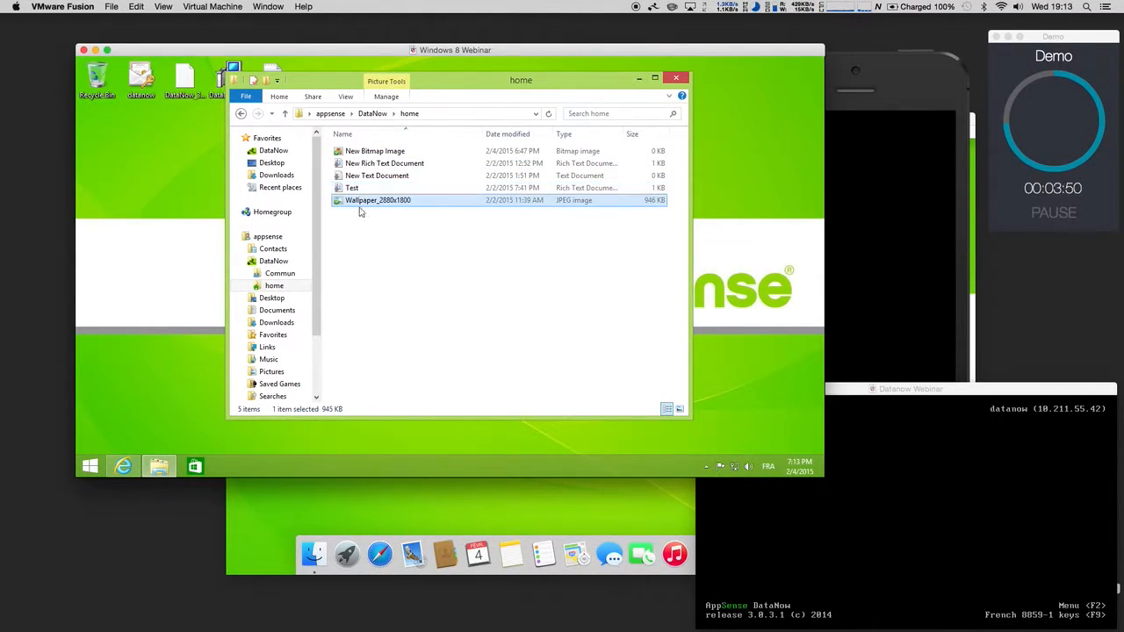
# Step: Go back to the DataNow folder, open Commun > IT, then close File Explorer
pyautogui.click(240, 113)
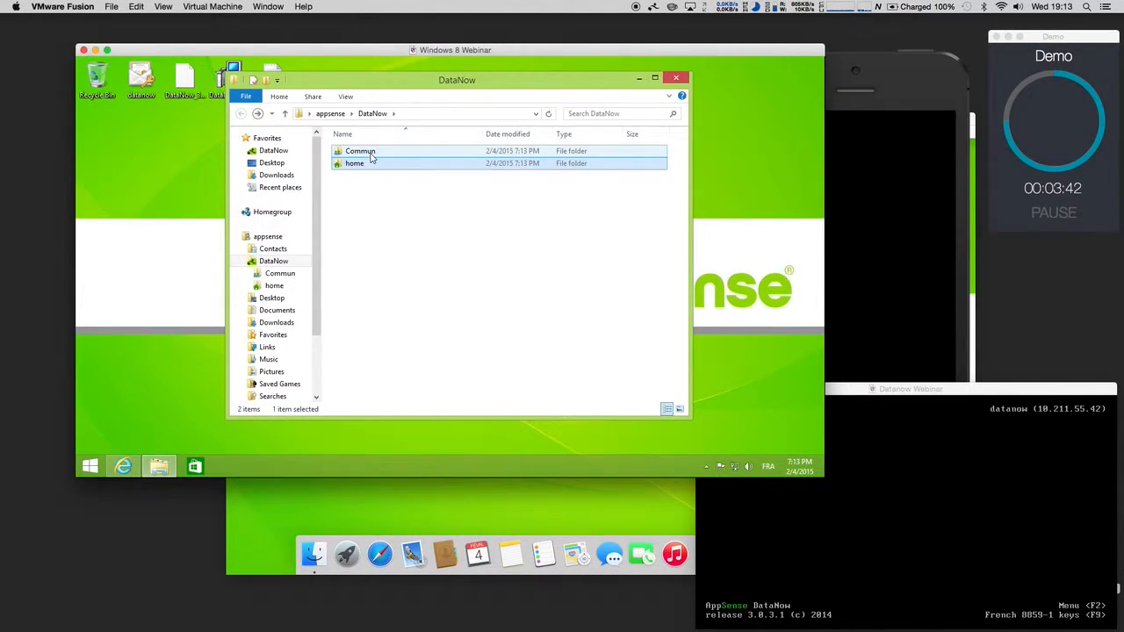
pyautogui.doubleClick(370, 156)
pyautogui.doubleClick(355, 168)
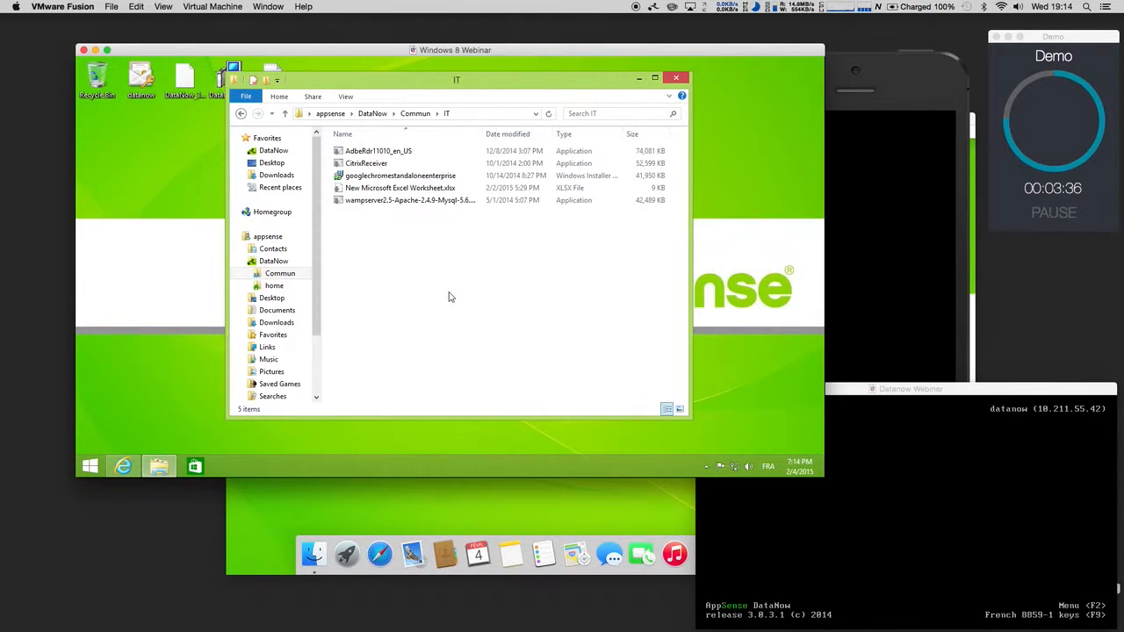
pyautogui.click(676, 81)
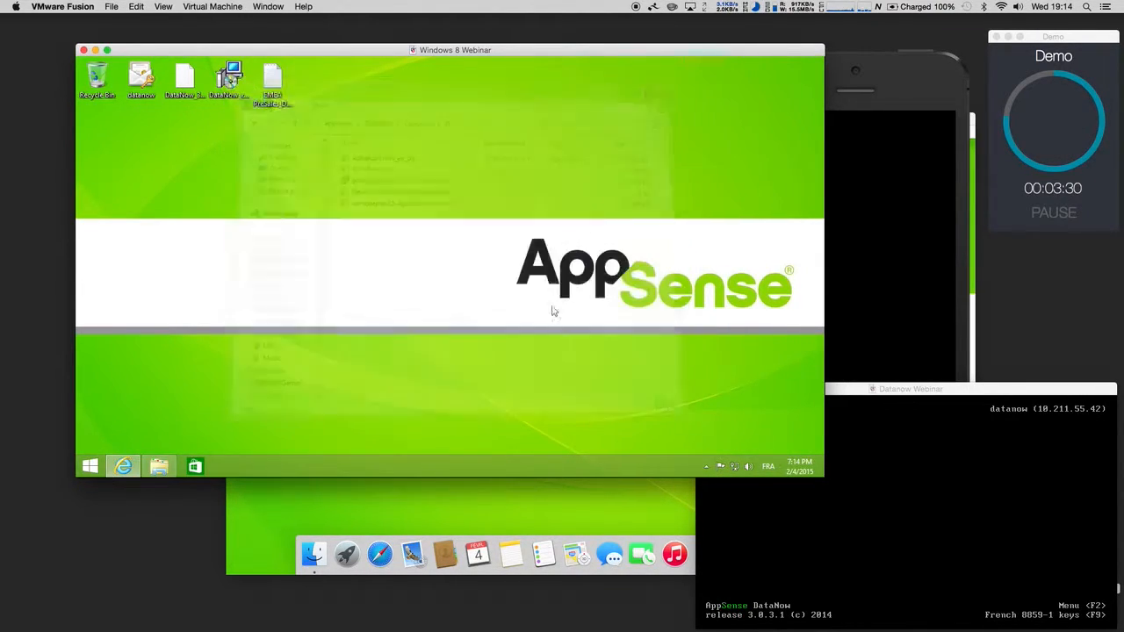
pyautogui.click(466, 507)
# Step: Enter server datanow.appsense.local with the user's logon and password, and validate them
pyautogui.click(606, 259)
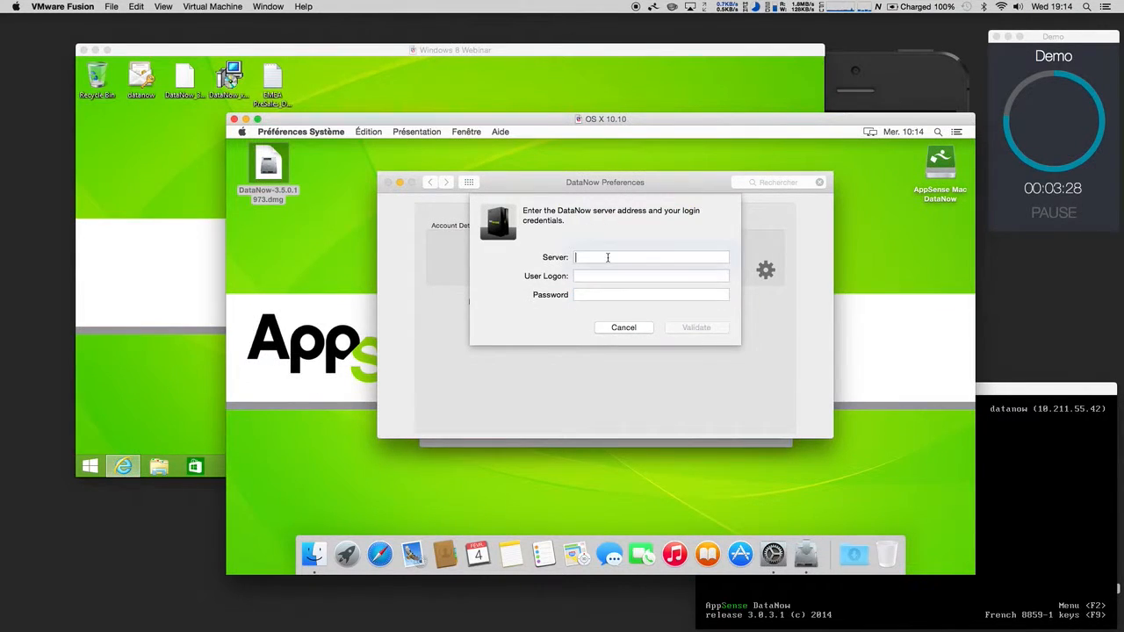
pyautogui.write('appsense')
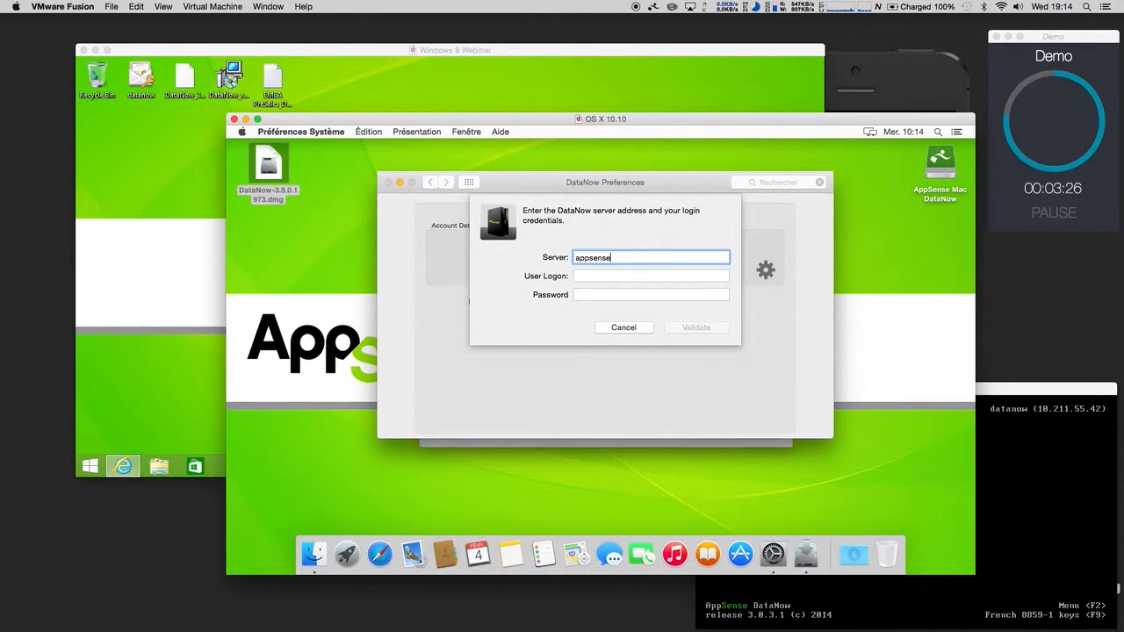
pyautogui.press('BackSpace')
pyautogui.press('BackSpace')
pyautogui.press('BackSpace')
pyautogui.press('BackSpace')
pyautogui.write('datanow.appsense.')
pyautogui.press('Tab')
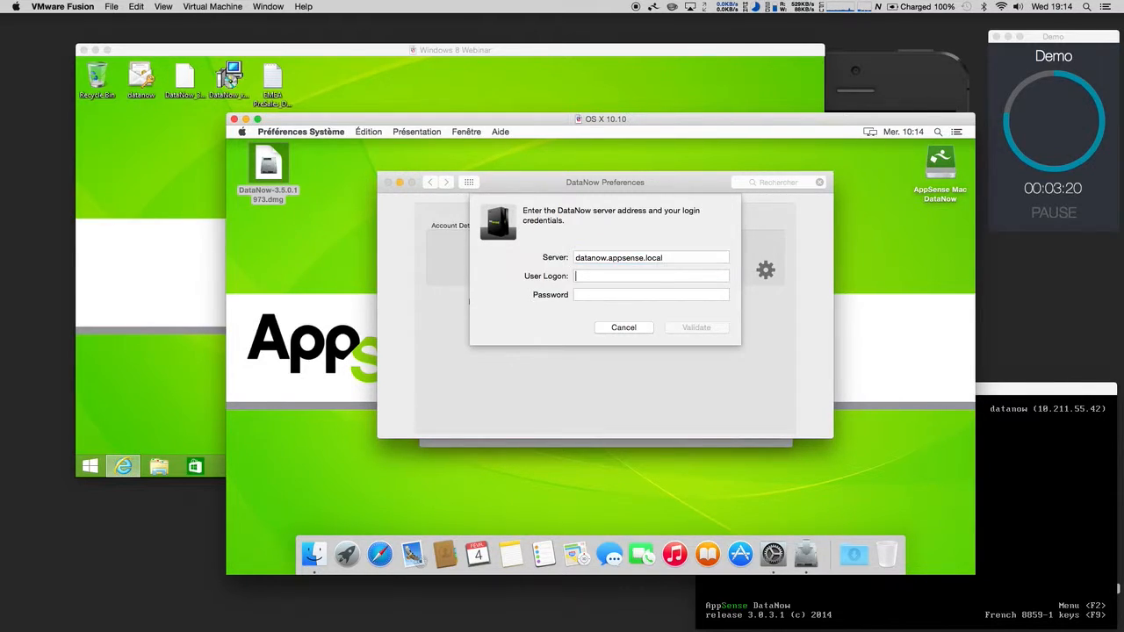
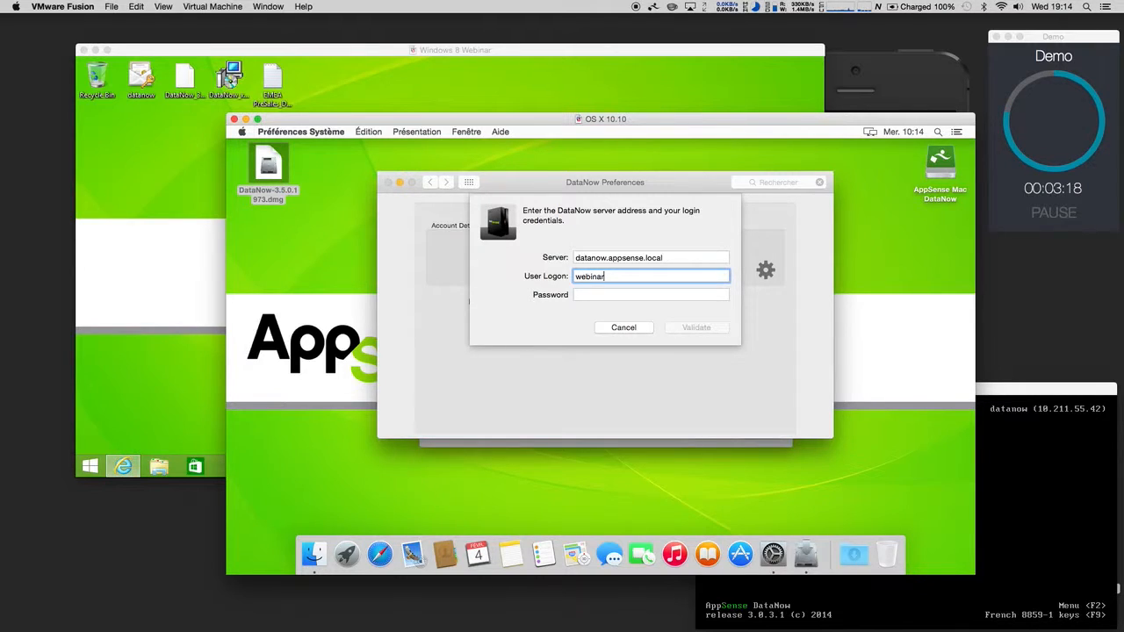
pyautogui.press('Tab')
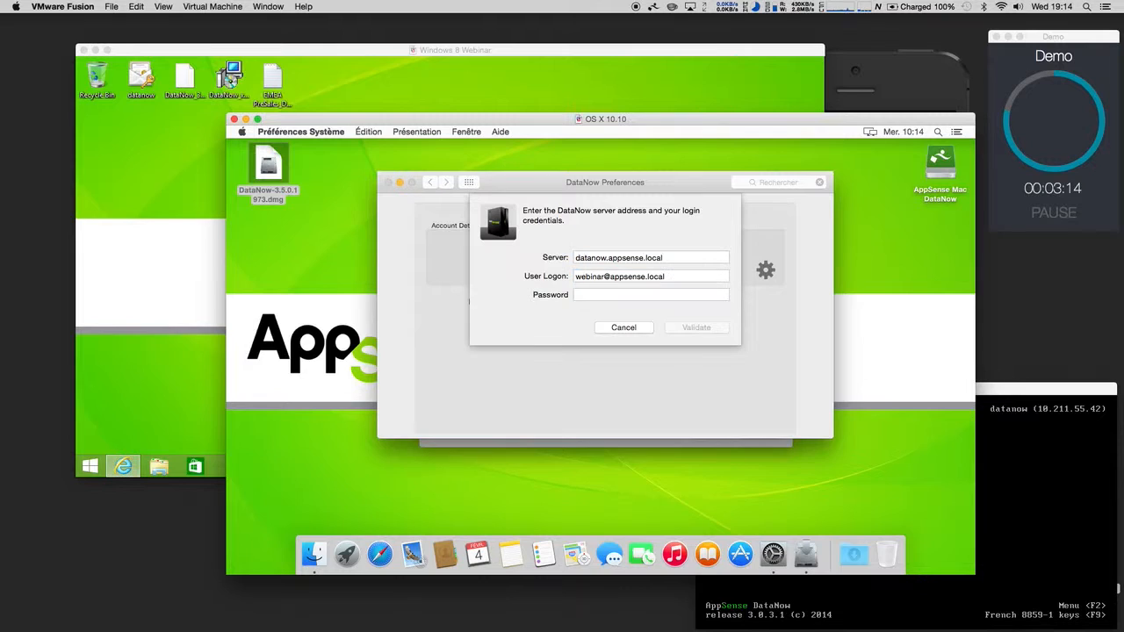
pyautogui.write('p••••••')
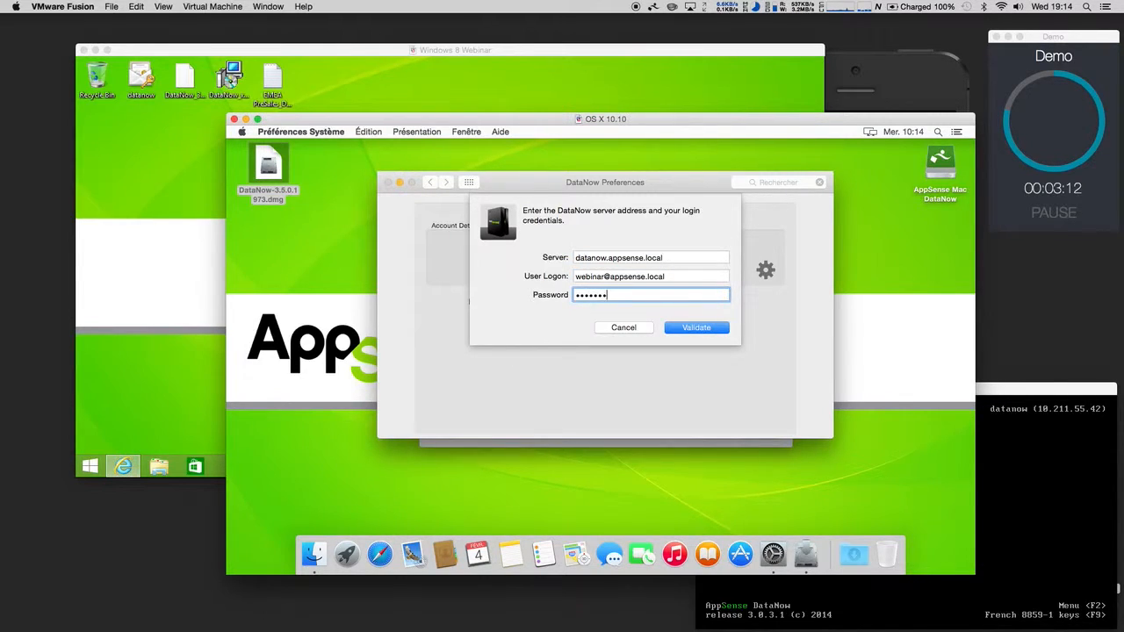
pyautogui.click(678, 329)
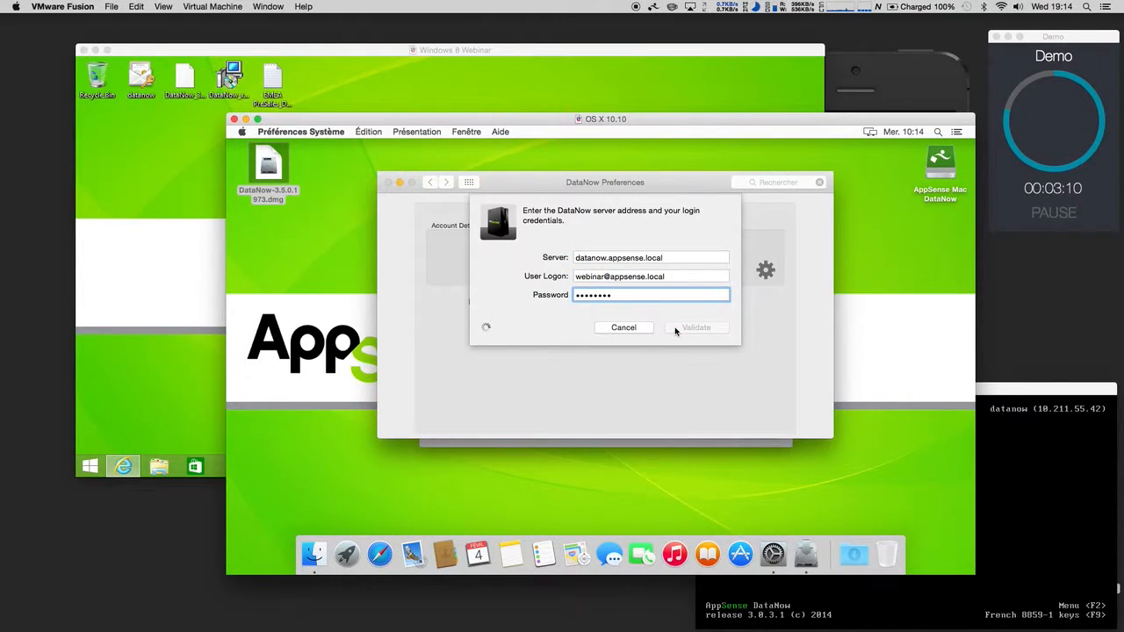
# Step: Close the DataNow windows and open Documents > DataNow in a Finder list view
pyautogui.click(388, 183)
pyautogui.click(773, 440)
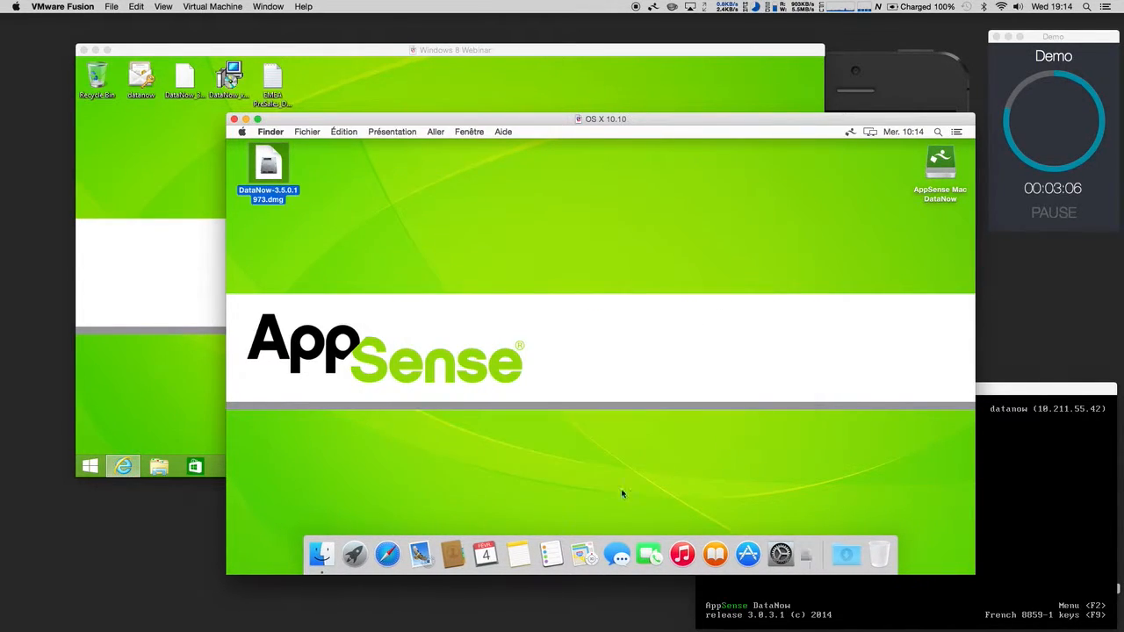
pyautogui.click(331, 554)
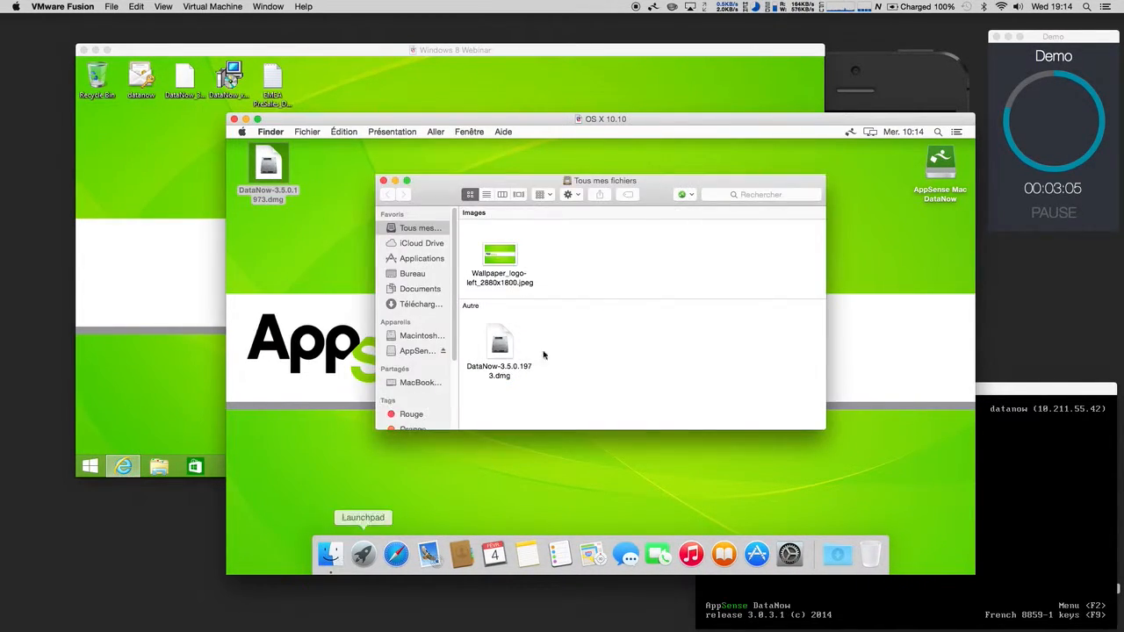
pyautogui.click(417, 289)
pyautogui.click(578, 243)
pyautogui.doubleClick(578, 242)
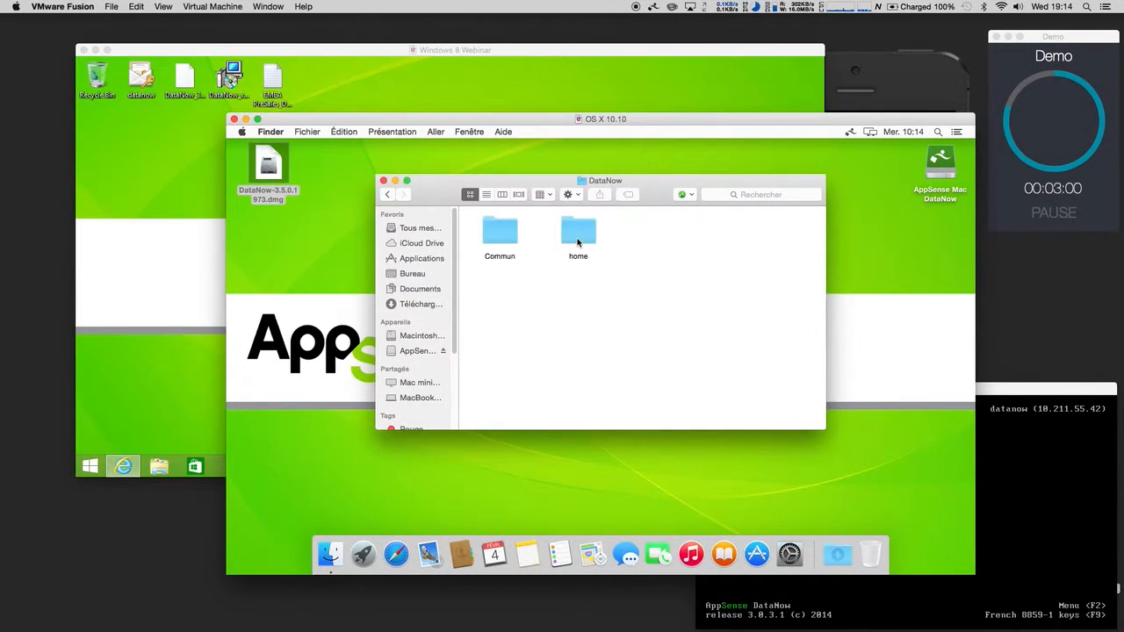
pyautogui.click(486, 195)
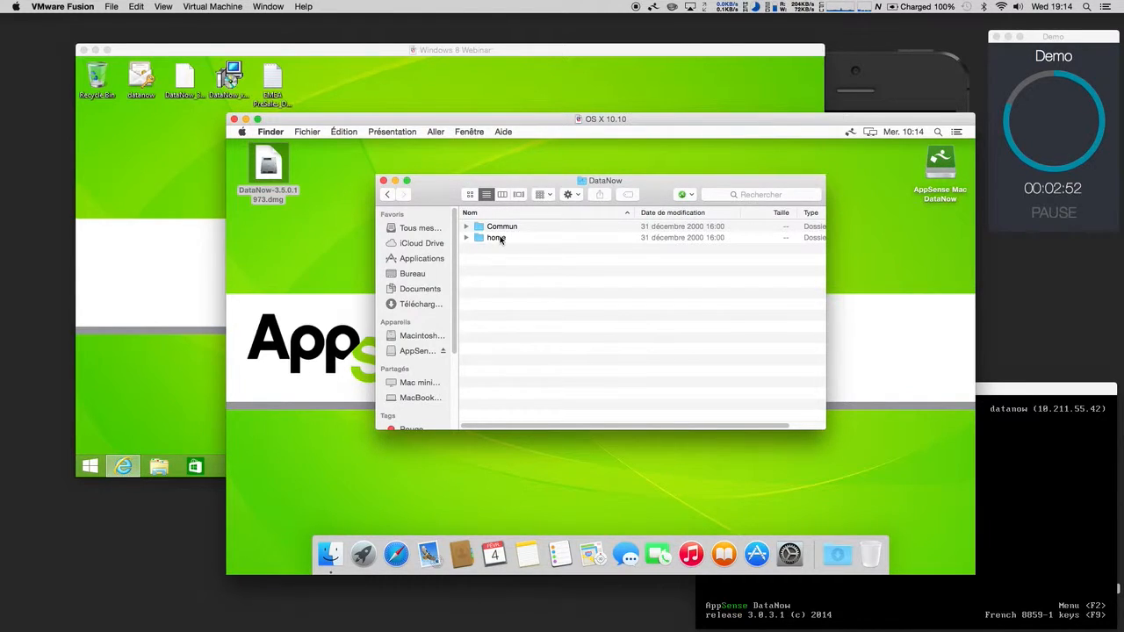
# Step: Open the home folder and preview Wallpaper_2880x1800.jpeg, then close the preview
pyautogui.doubleClick(497, 238)
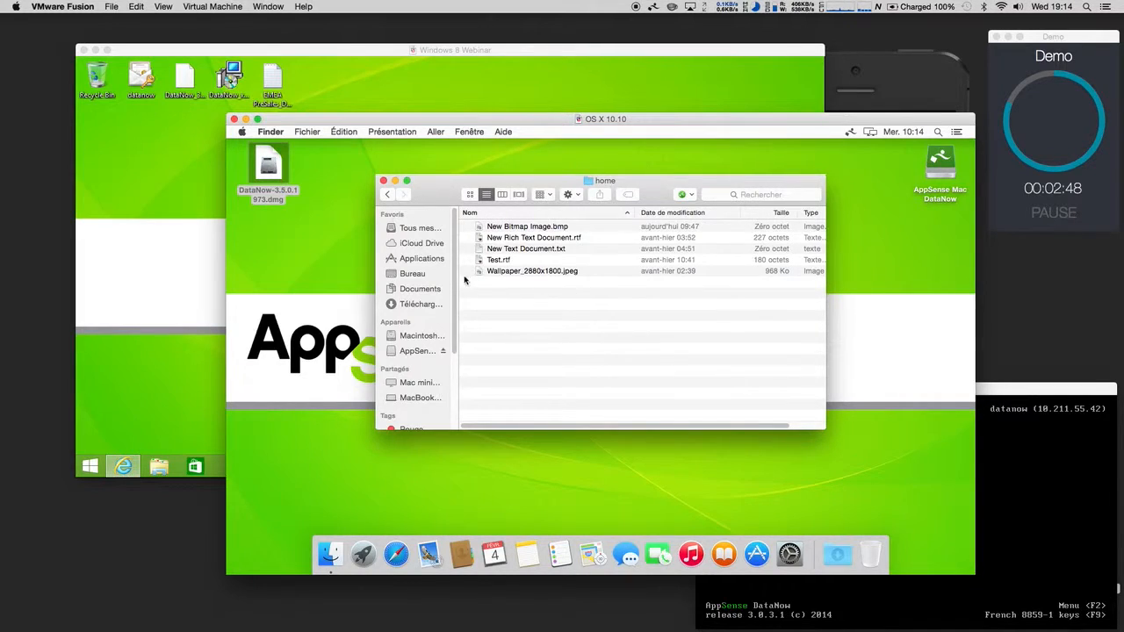
pyautogui.click(533, 273)
pyautogui.doubleClick(533, 273)
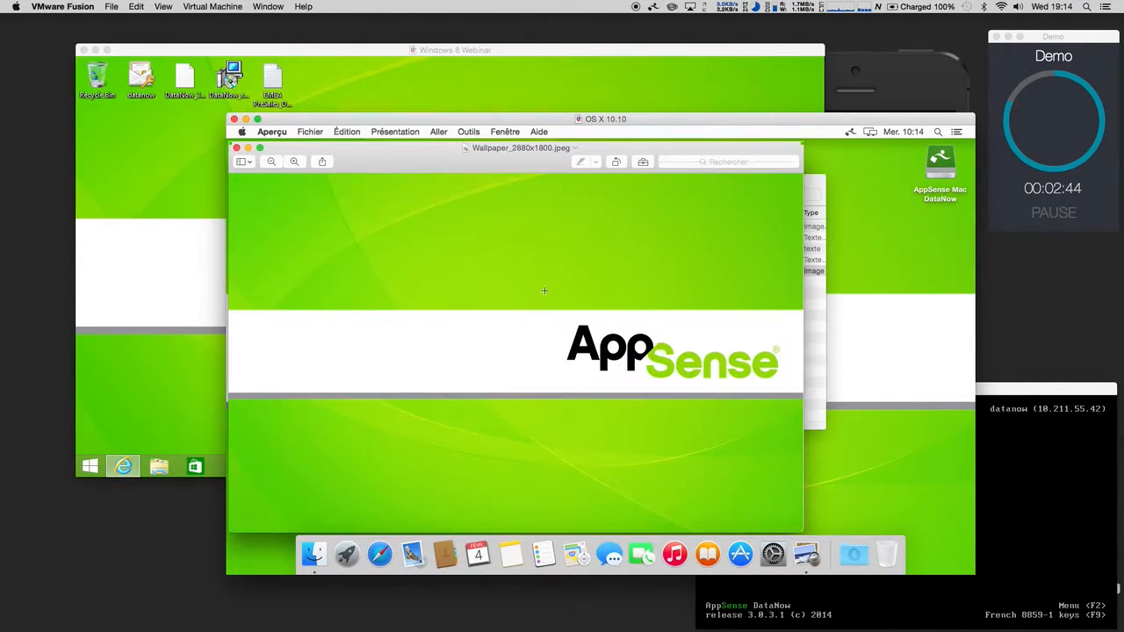
pyautogui.click(235, 147)
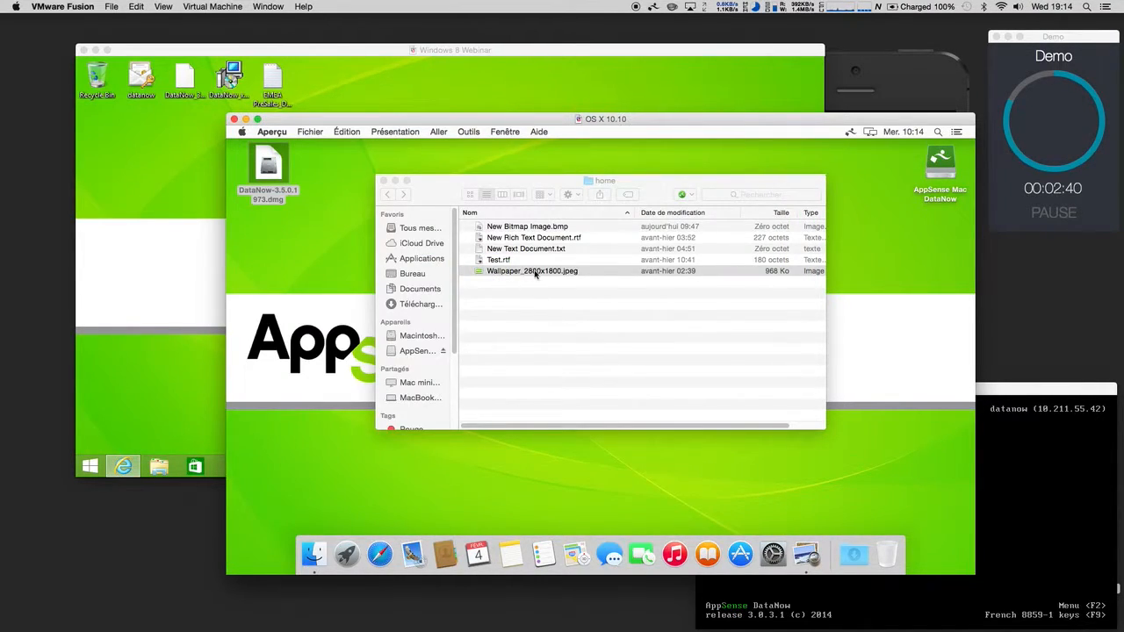
# Step: Go back and open Commun > IT, then show DataNow's sync activity
pyautogui.click(388, 194)
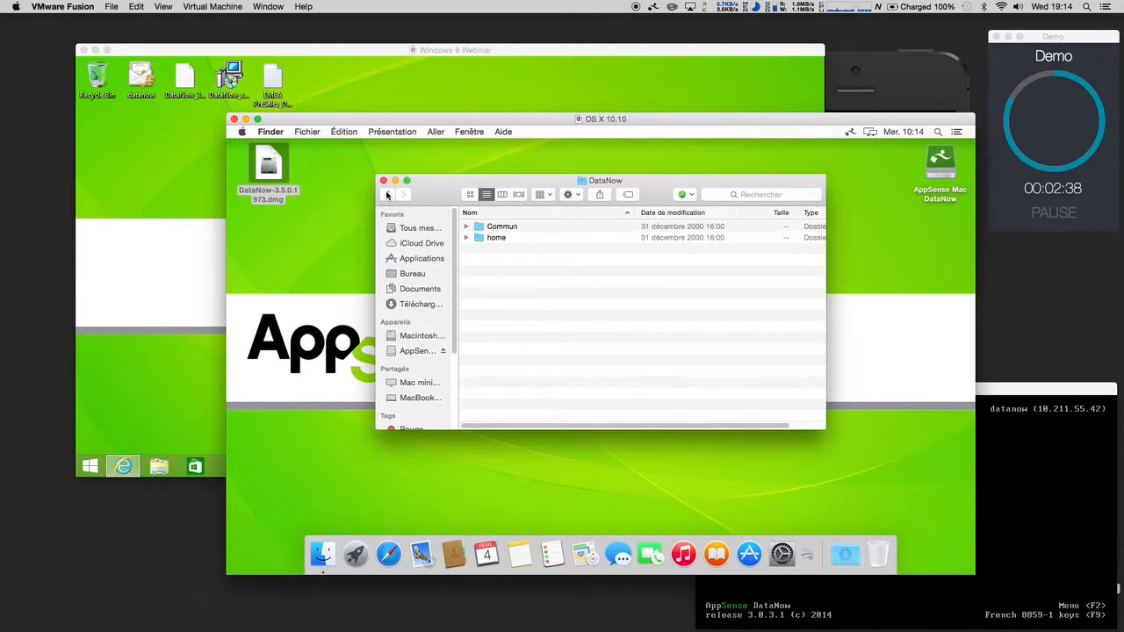
pyautogui.doubleClick(481, 228)
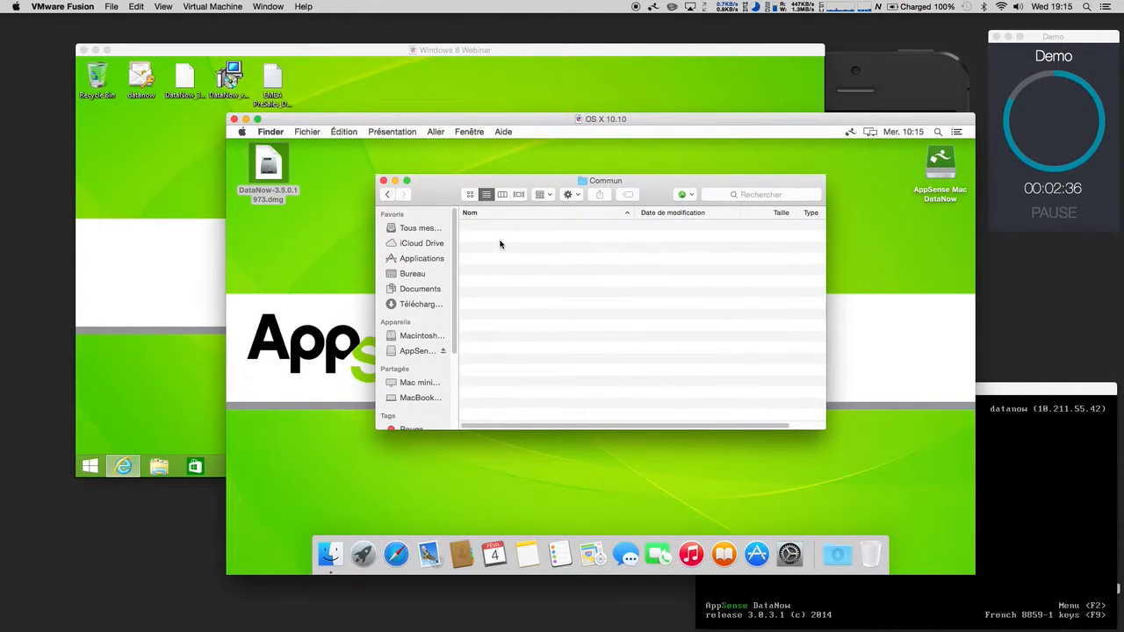
pyautogui.click(489, 238)
pyautogui.doubleClick(489, 238)
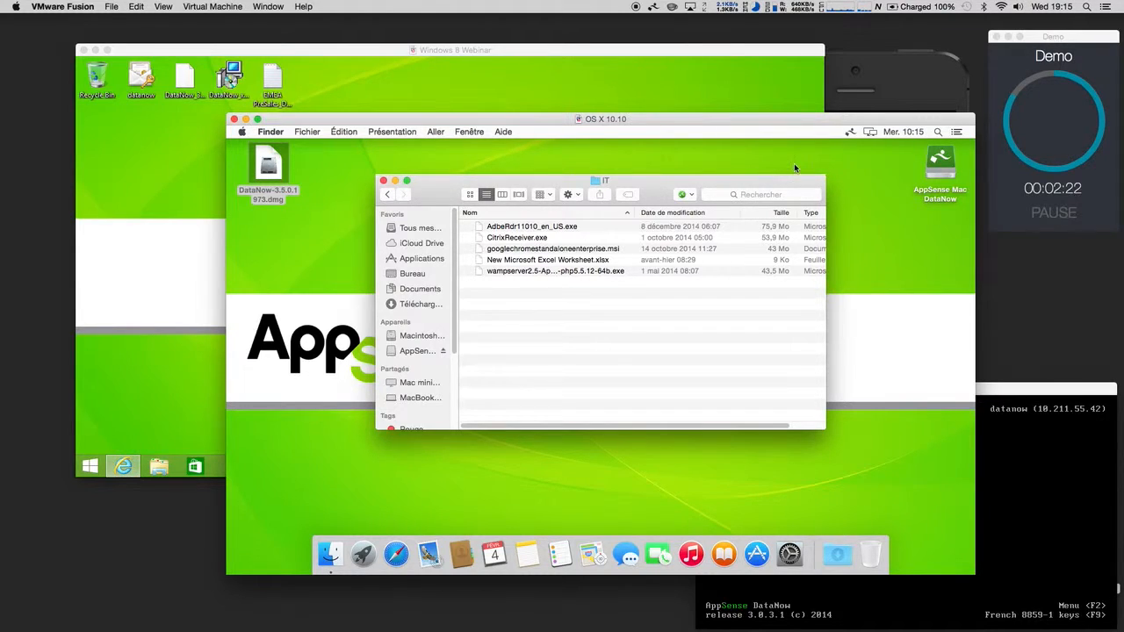
pyautogui.click(849, 133)
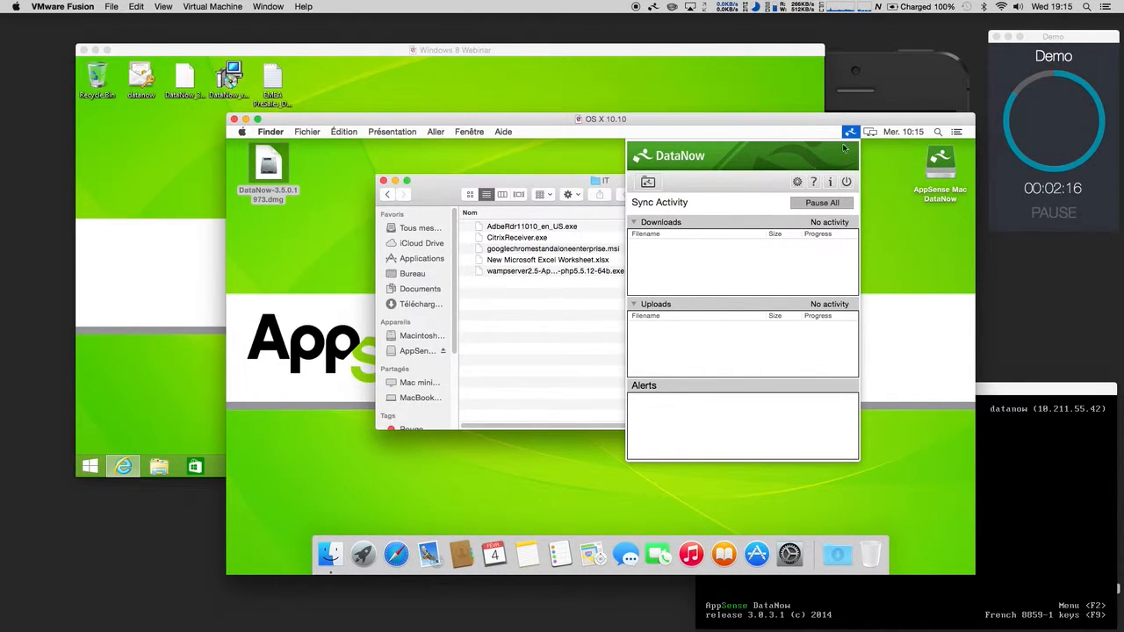
# Step: On the Windows VM, check DataNow's File Transfer Status uploads detail, then open File Explorer
pyautogui.click(857, 134)
pyautogui.click(703, 50)
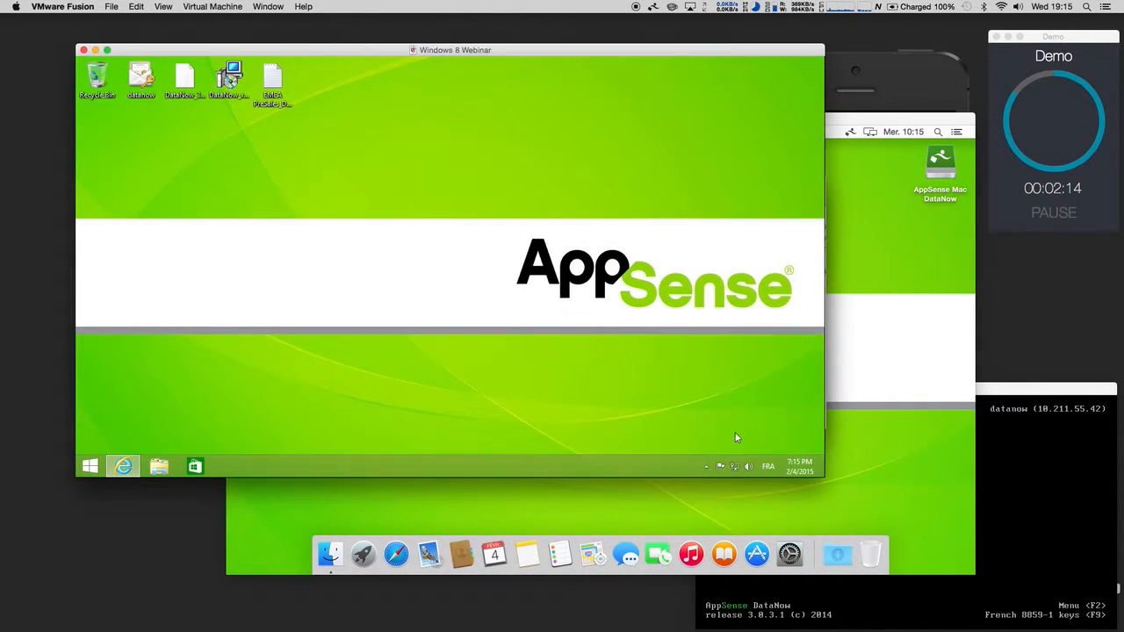
pyautogui.click(707, 468)
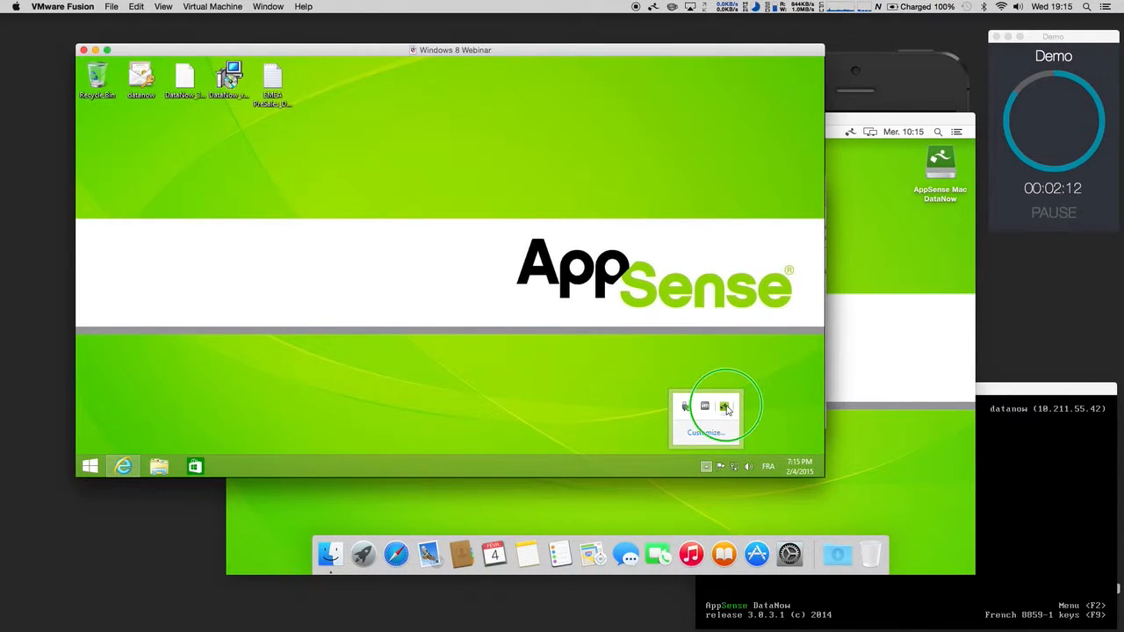
pyautogui.rightClick(726, 407)
pyautogui.click(748, 307)
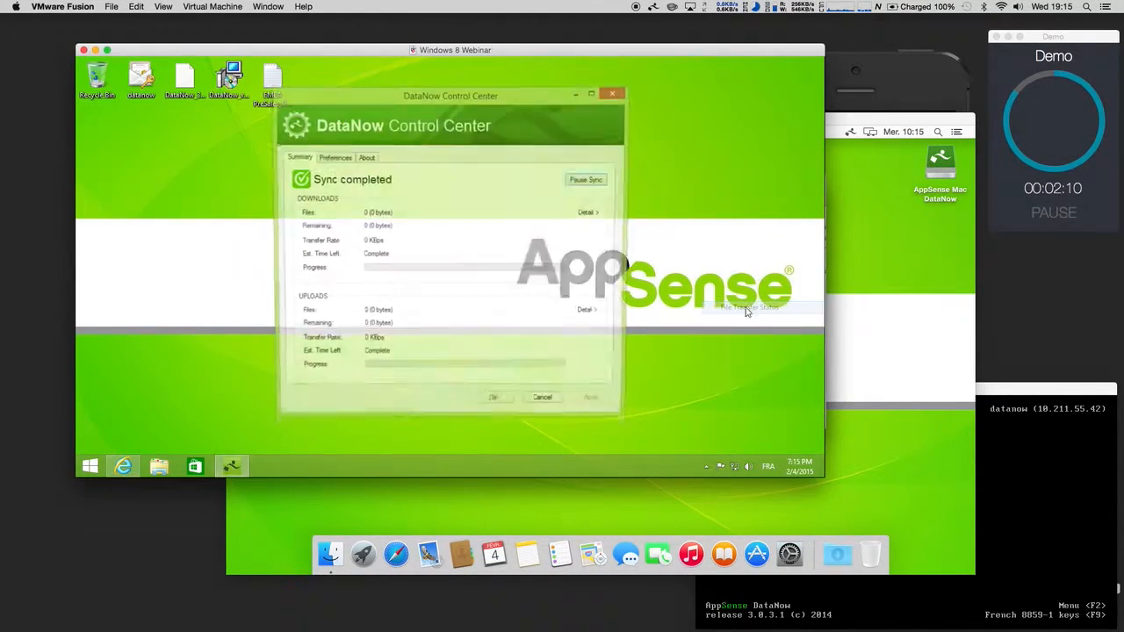
pyautogui.click(590, 312)
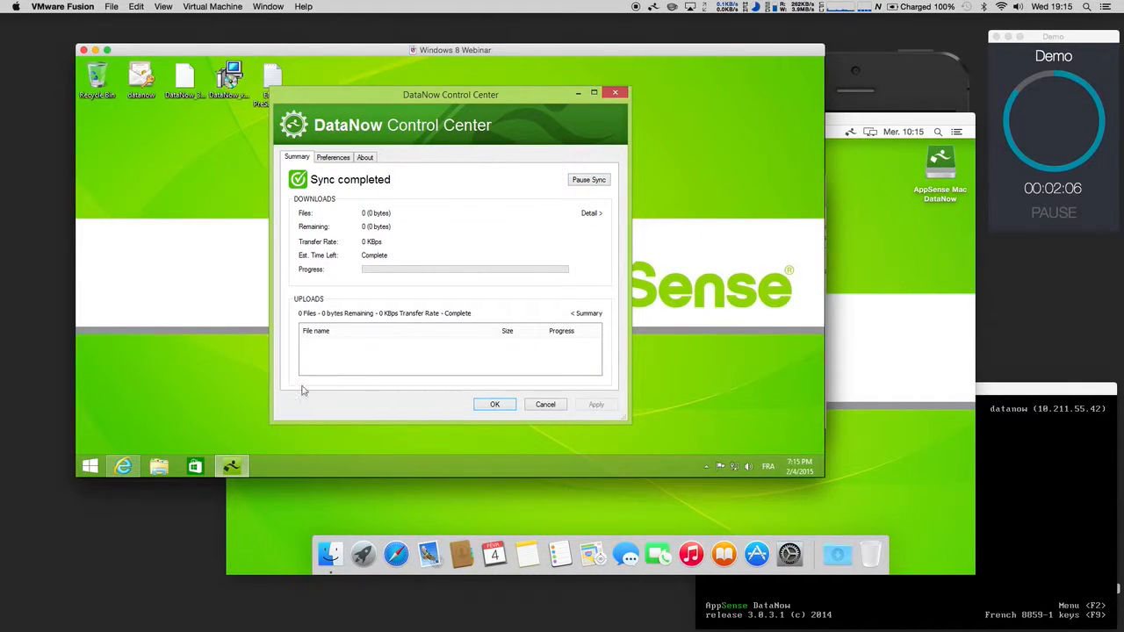
pyautogui.click(159, 467)
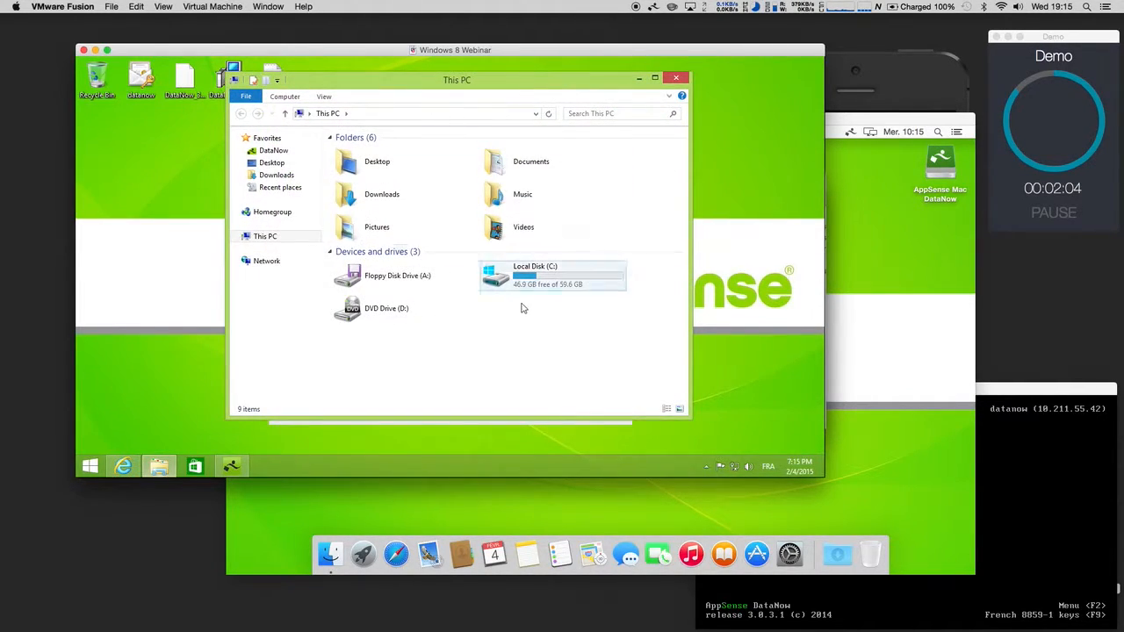
# Step: Create a new text document named 'webinar' in the DataNow home folder
pyautogui.click(274, 175)
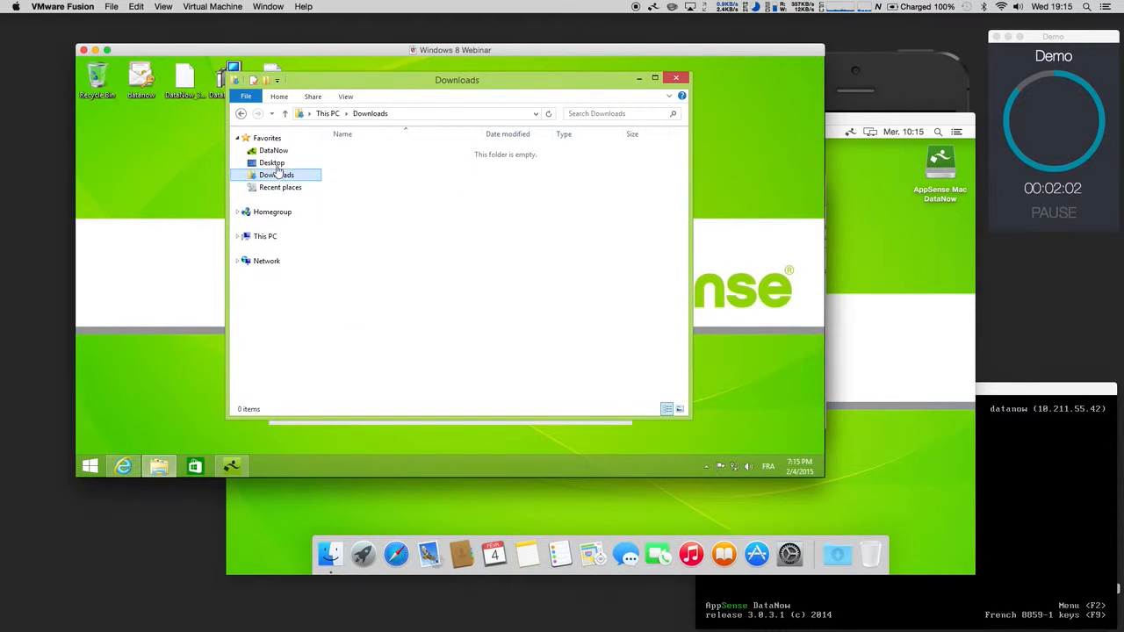
pyautogui.click(273, 151)
pyautogui.doubleClick(355, 164)
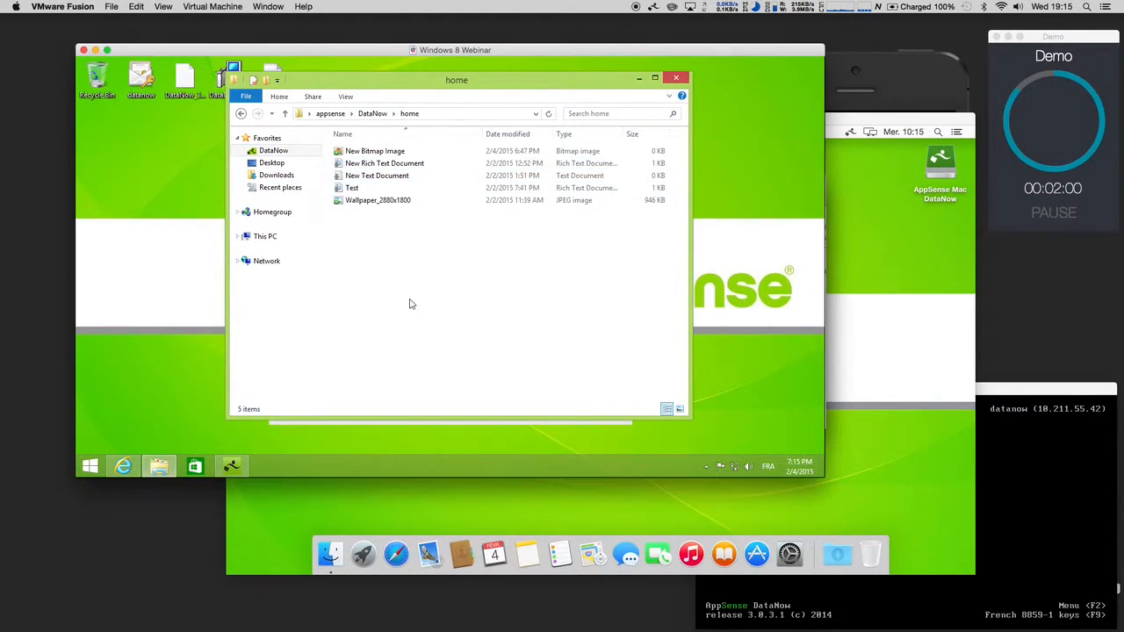
pyautogui.rightClick(417, 305)
pyautogui.moveTo(473, 279)
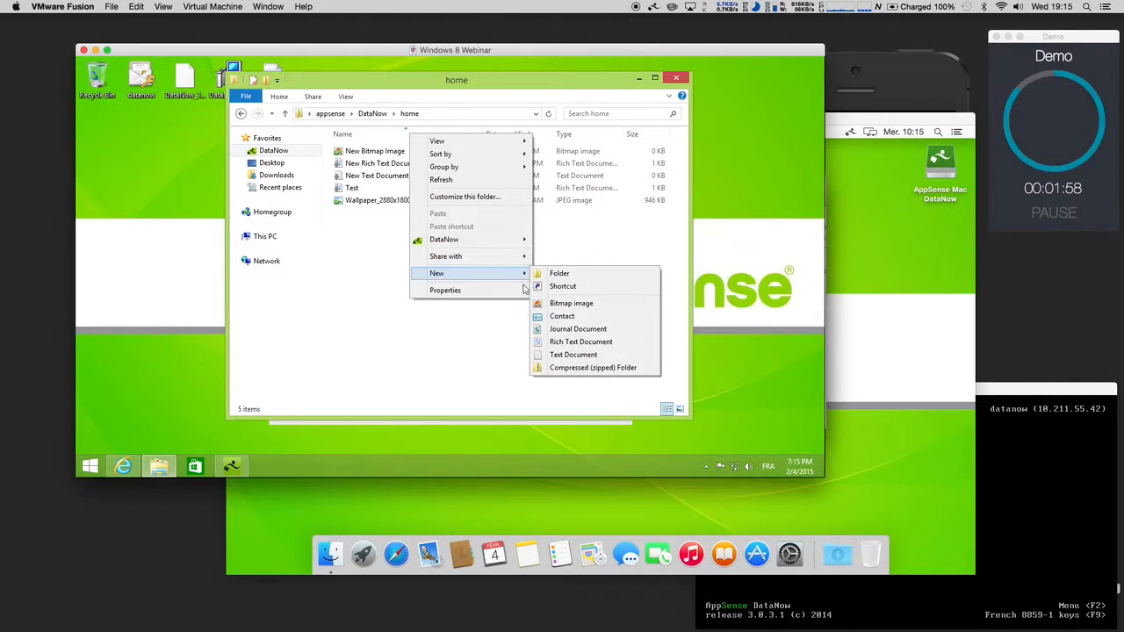
pyautogui.click(576, 355)
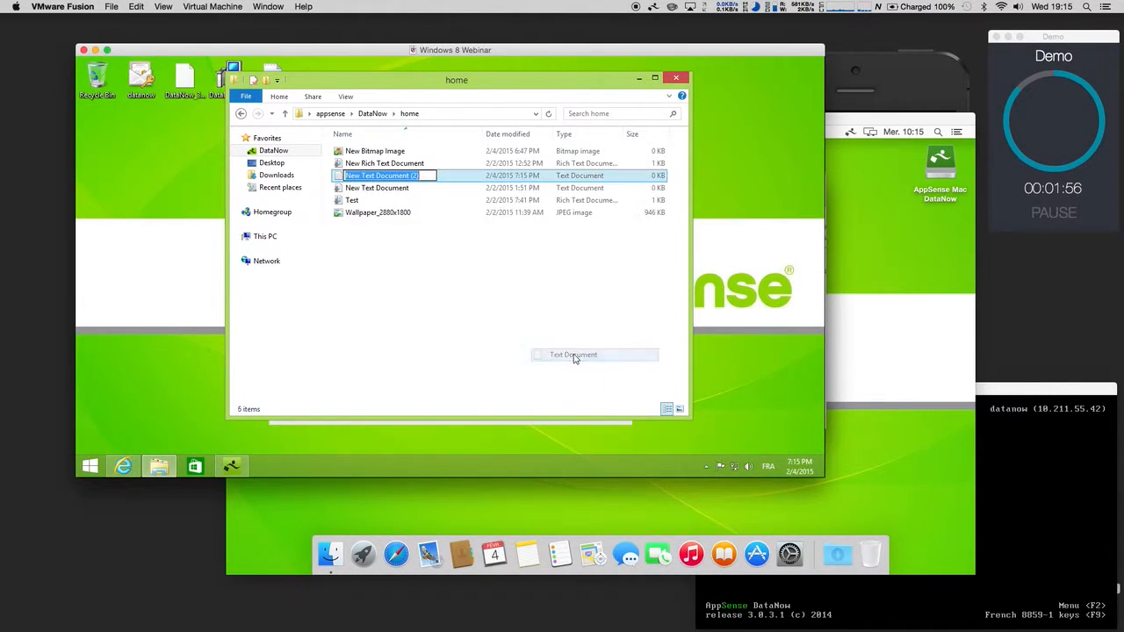
pyautogui.write('webinar')
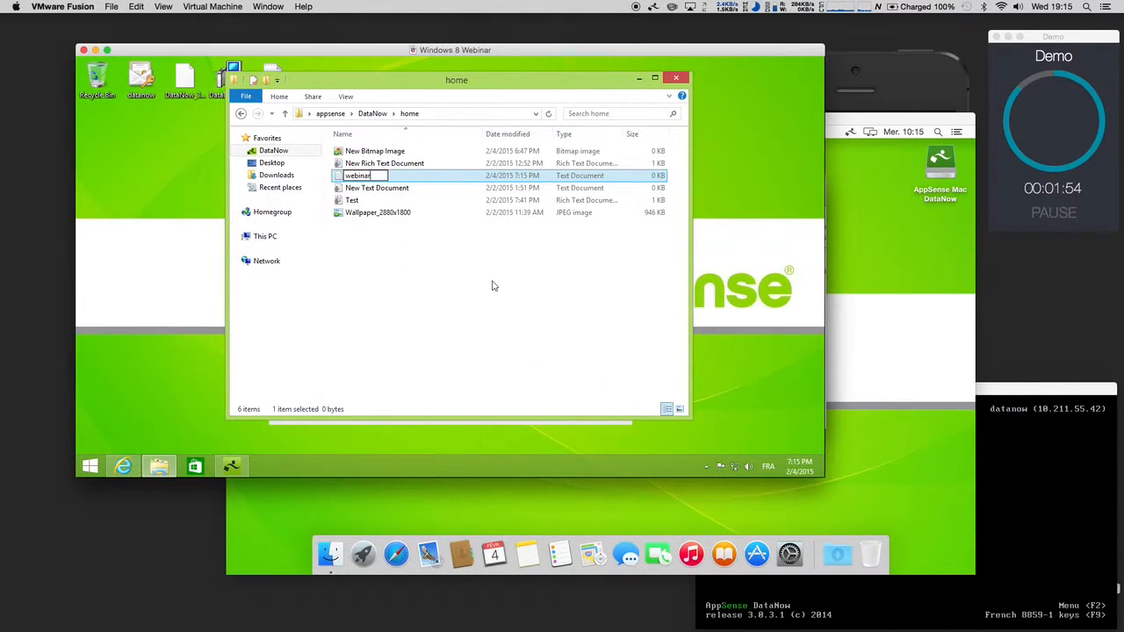
pyautogui.press('Return')
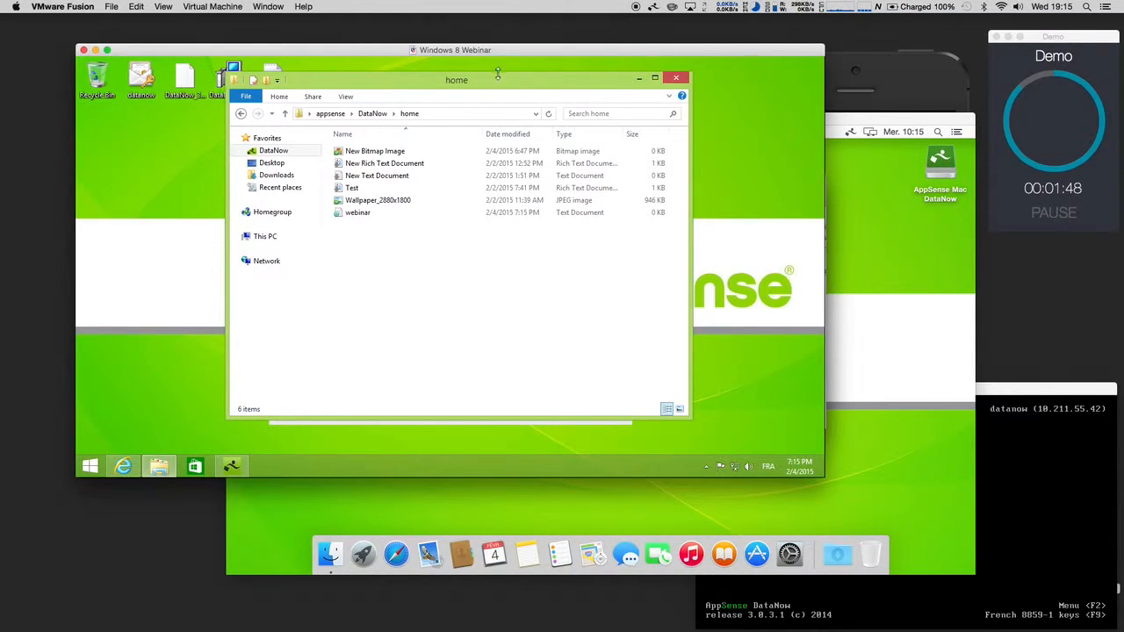
# Step: Confirm webinar uploaded in the DataNow status window, then close it and the home folder window
pyautogui.moveTo(494, 82); pyautogui.dragTo(464, 81)
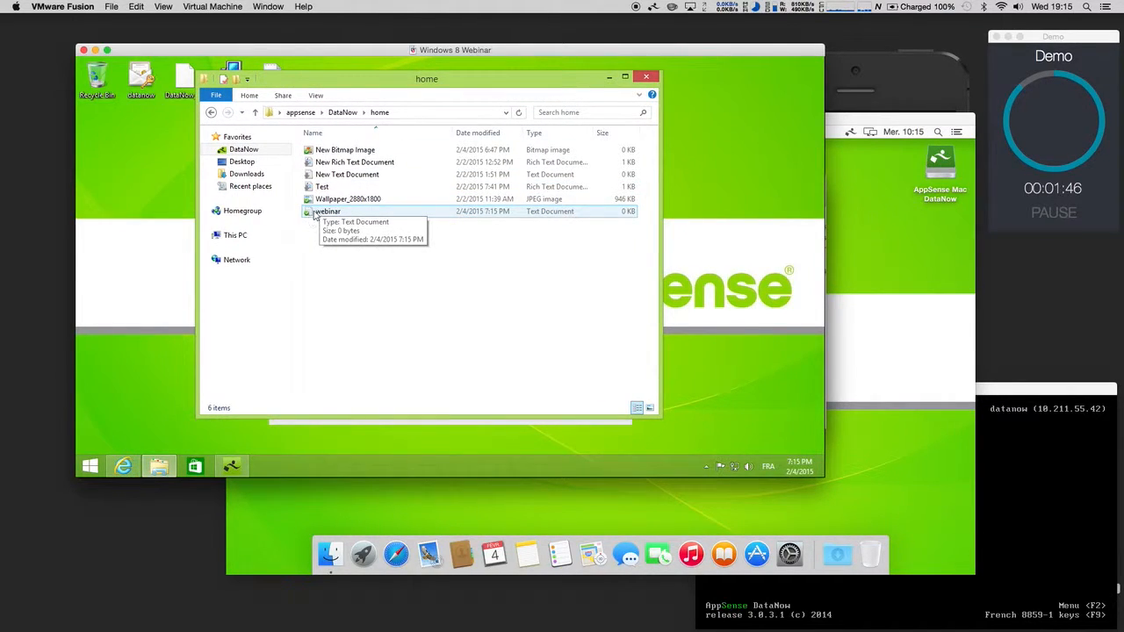
pyautogui.moveTo(351, 83); pyautogui.dragTo(604, 92)
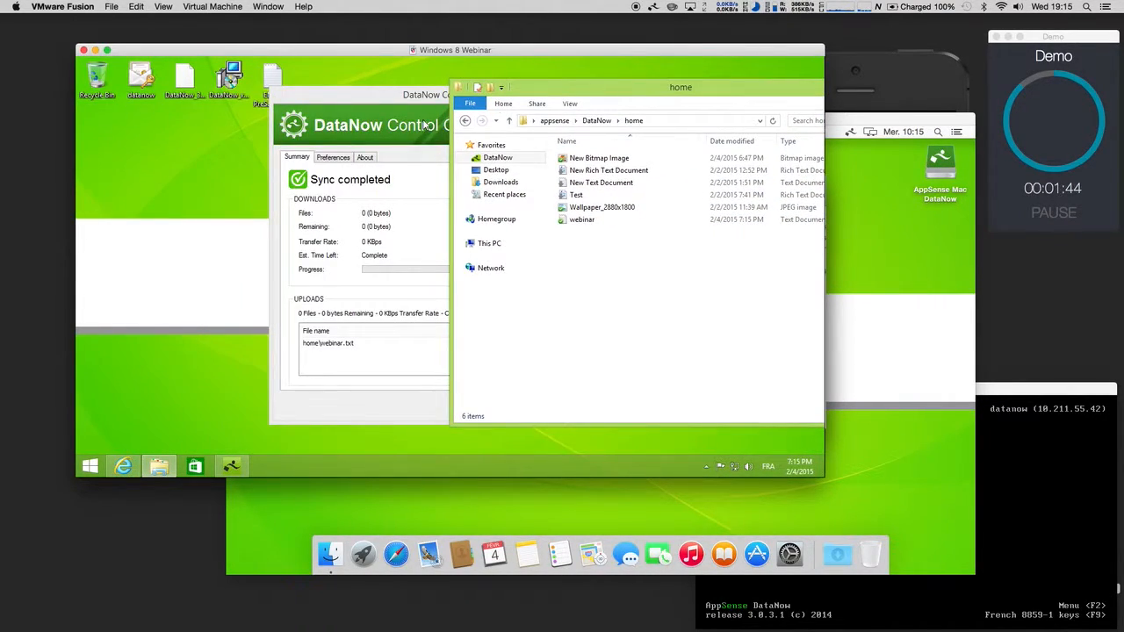
pyautogui.moveTo(415, 93); pyautogui.dragTo(340, 90)
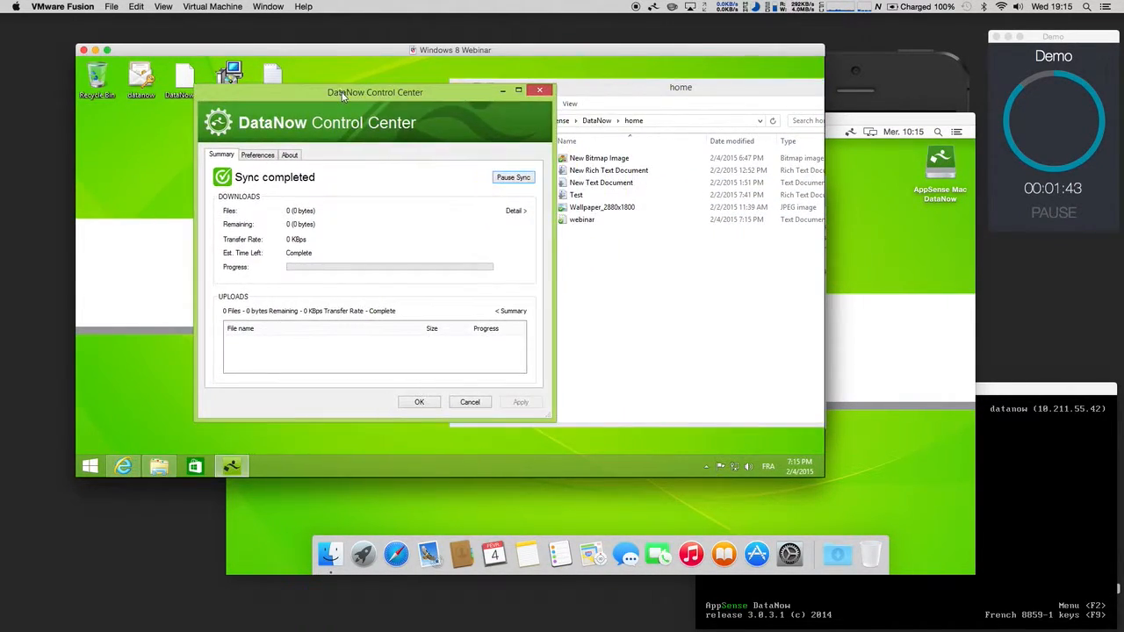
pyautogui.click(518, 314)
pyautogui.click(514, 312)
pyautogui.click(470, 403)
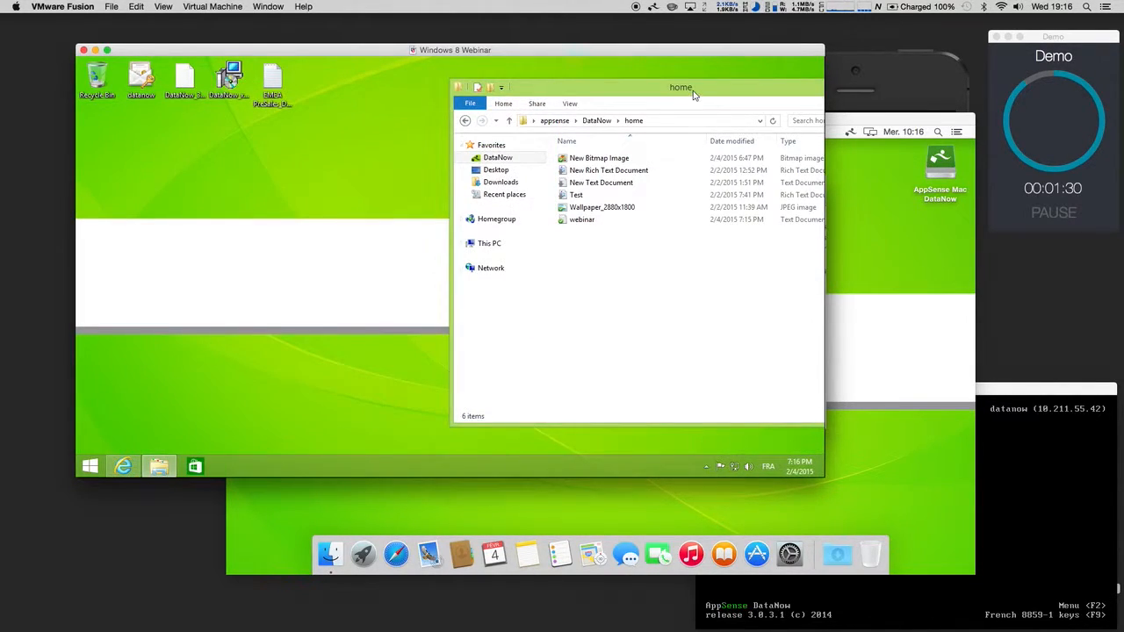
pyautogui.moveTo(692, 92); pyautogui.dragTo(545, 83)
pyautogui.click(738, 81)
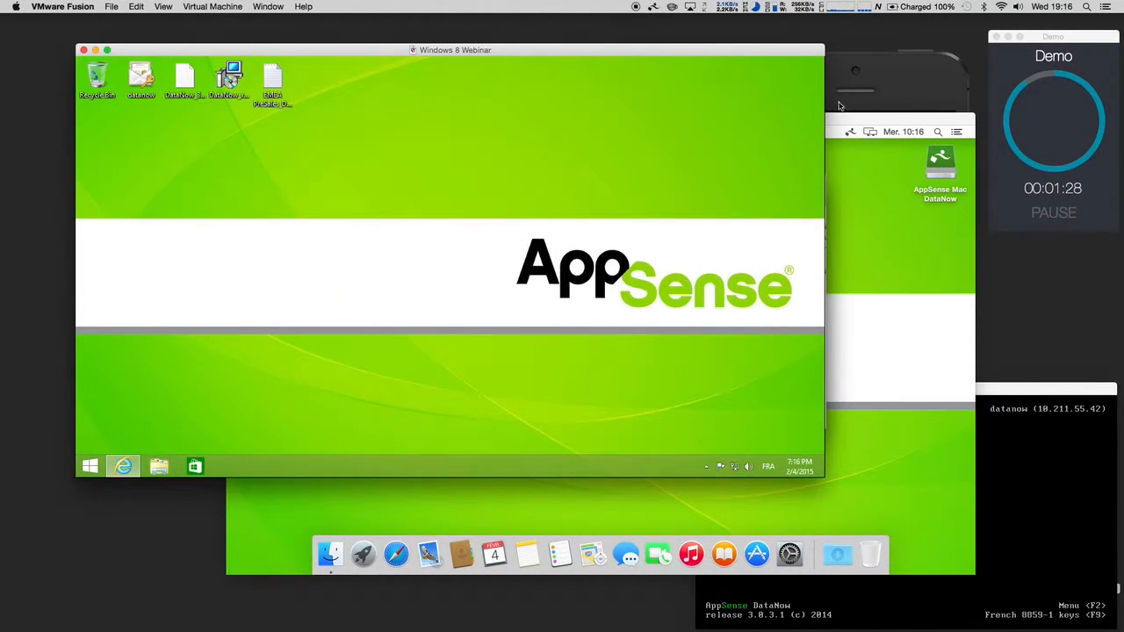
# Step: Bring the mirrored iPhone forward, showing Commun, home, Shared By Me and Shared With Me
pyautogui.click(860, 101)
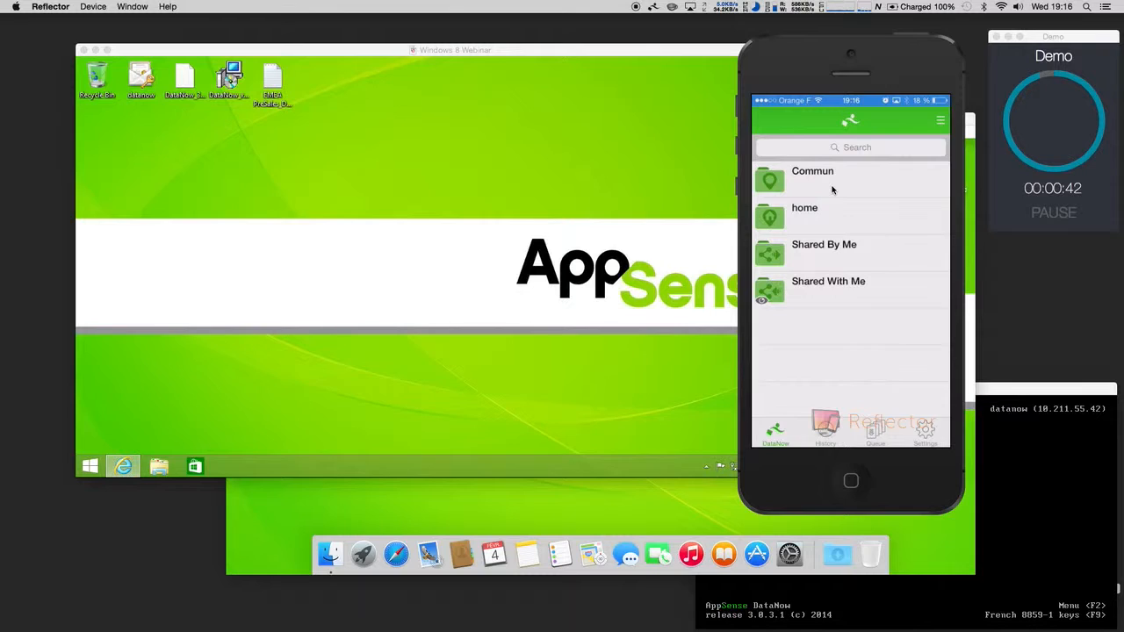
# Step: Open home on the iPhone to confirm webinar.txt synced, then return to the Windows 8 VM
pyautogui.click(828, 216)
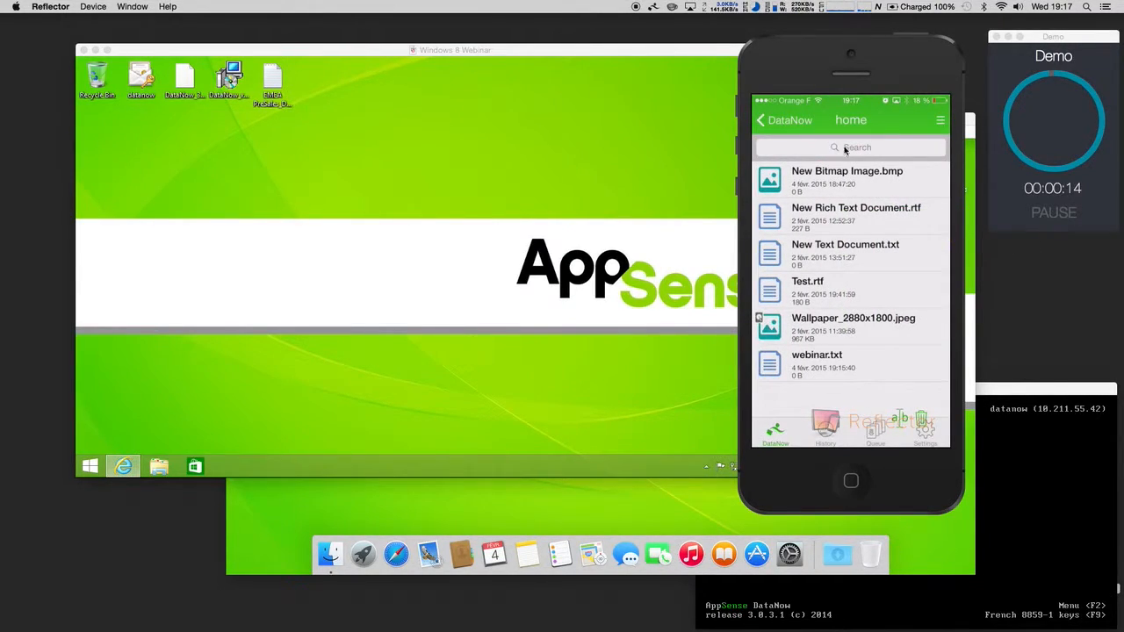
pyautogui.click(1022, 207)
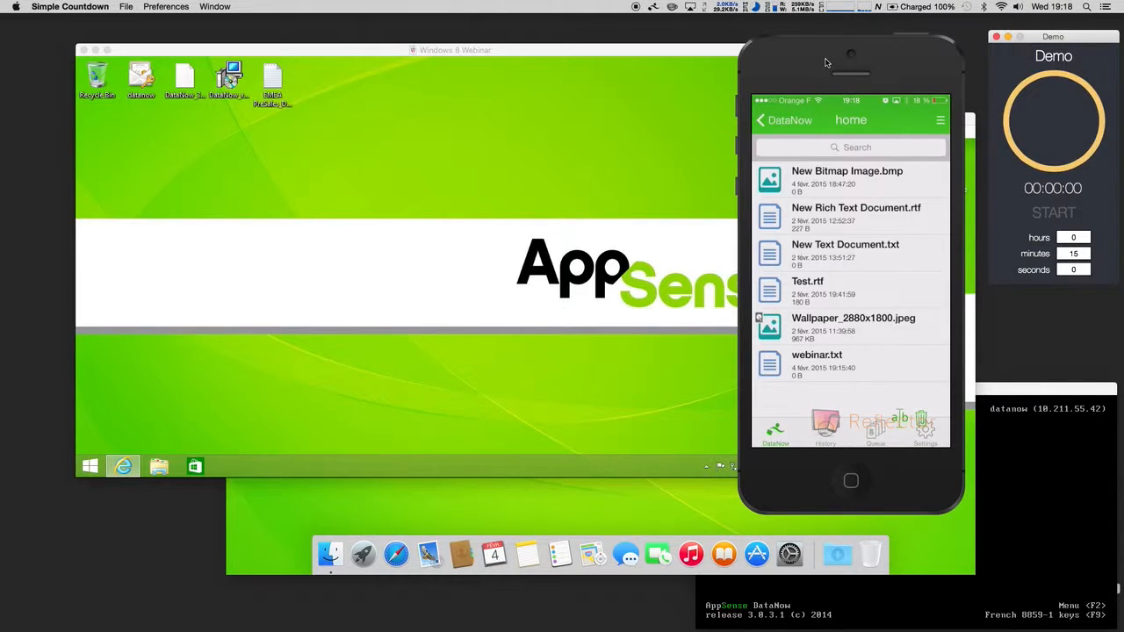
pyautogui.click(545, 187)
# Step: Restore the Admin Console and open a blank Add New Map Point form under Map Points
pyautogui.click(124, 466)
pyautogui.click(458, 175)
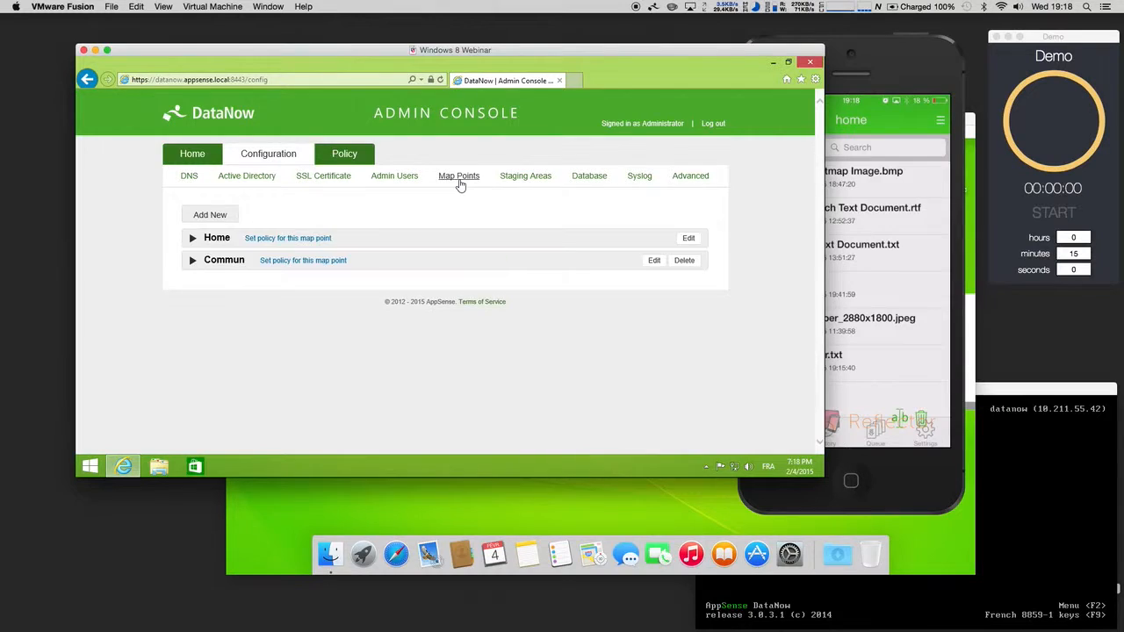
pyautogui.click(190, 218)
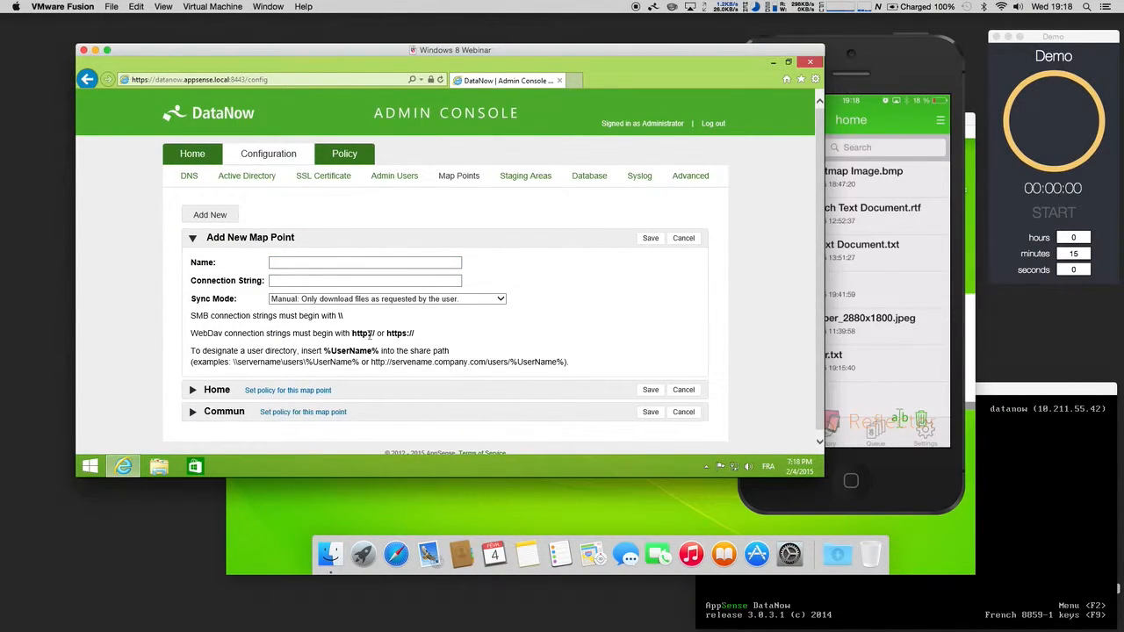
pyautogui.moveTo(352, 334); pyautogui.dragTo(376, 335)
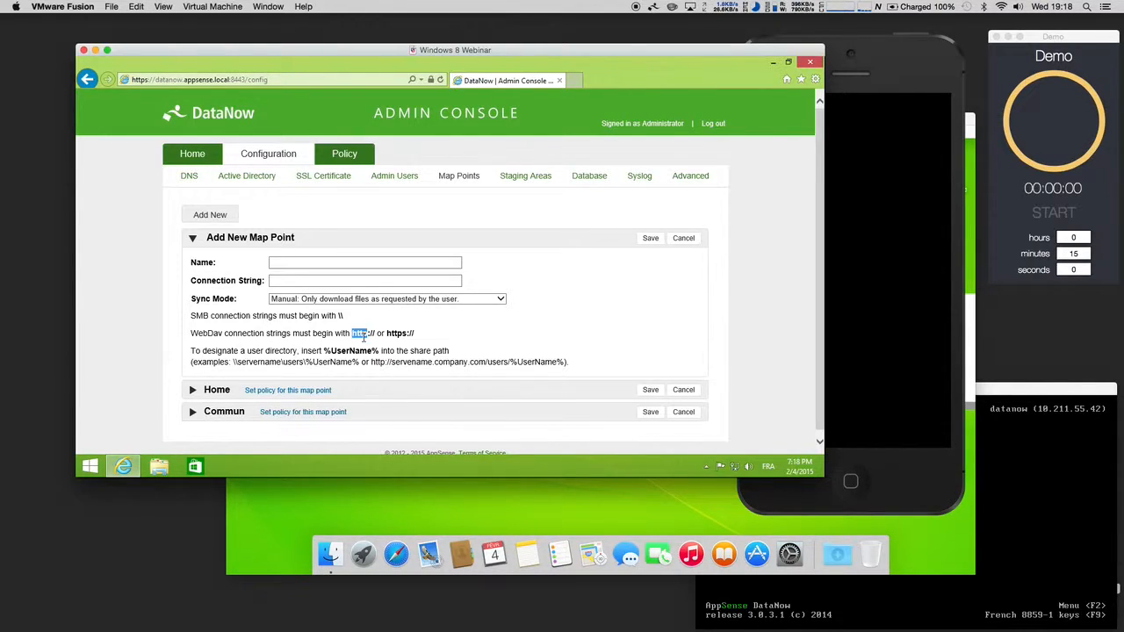
pyautogui.click(966, 173)
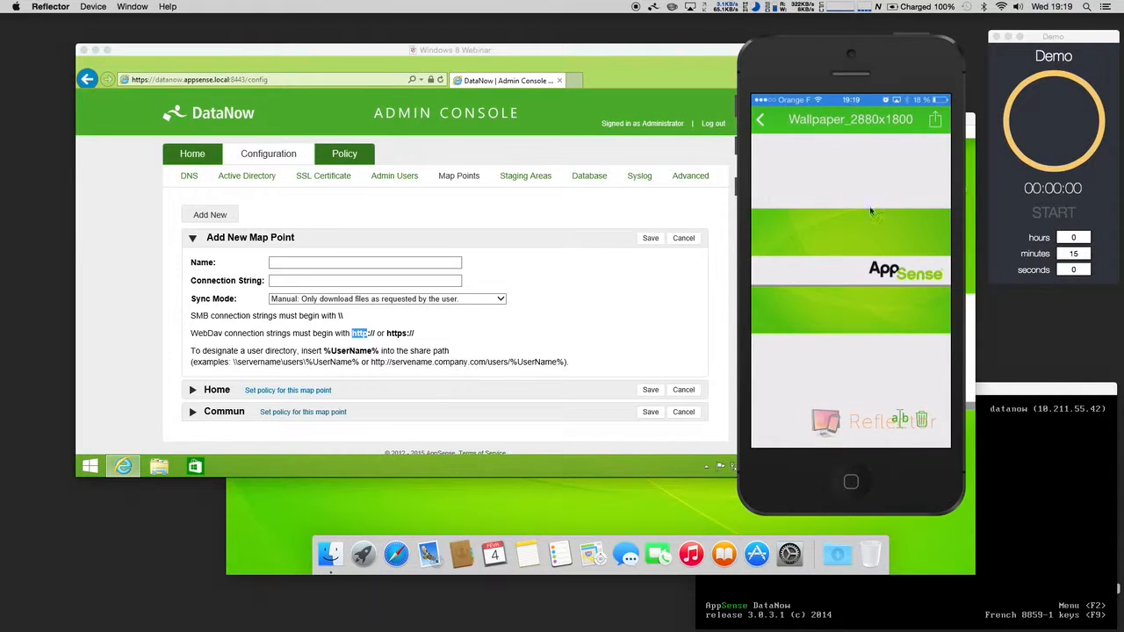
# Step: Leave the new map point unsaved and return to the DNS configuration showing server 10.211.55.20 and search domain appsense.local
pyautogui.click(528, 183)
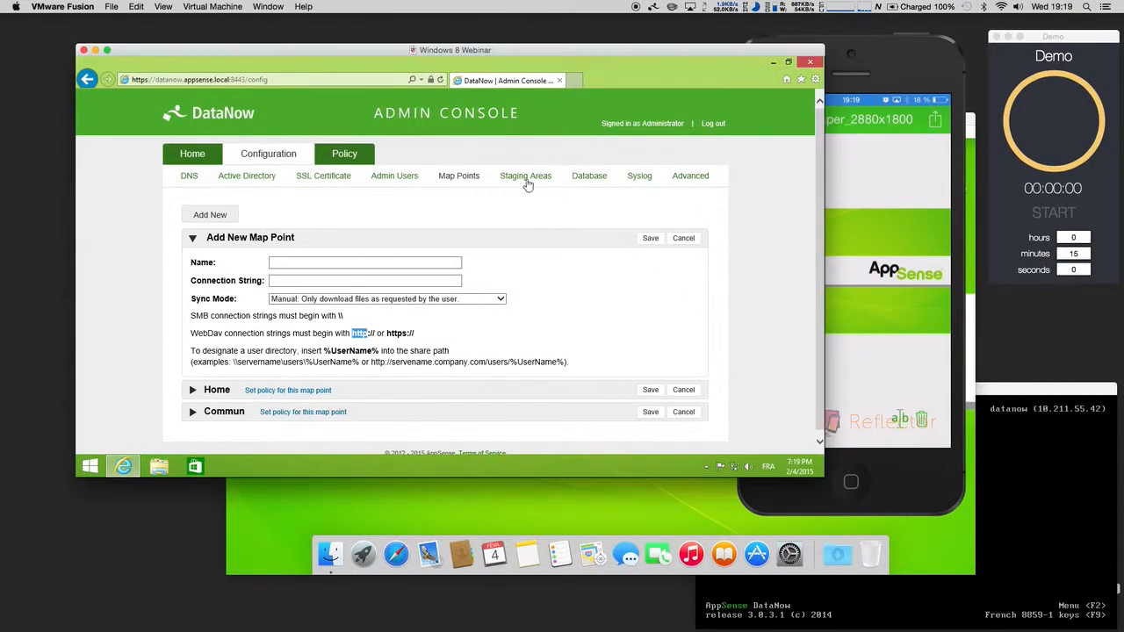
pyautogui.click(538, 186)
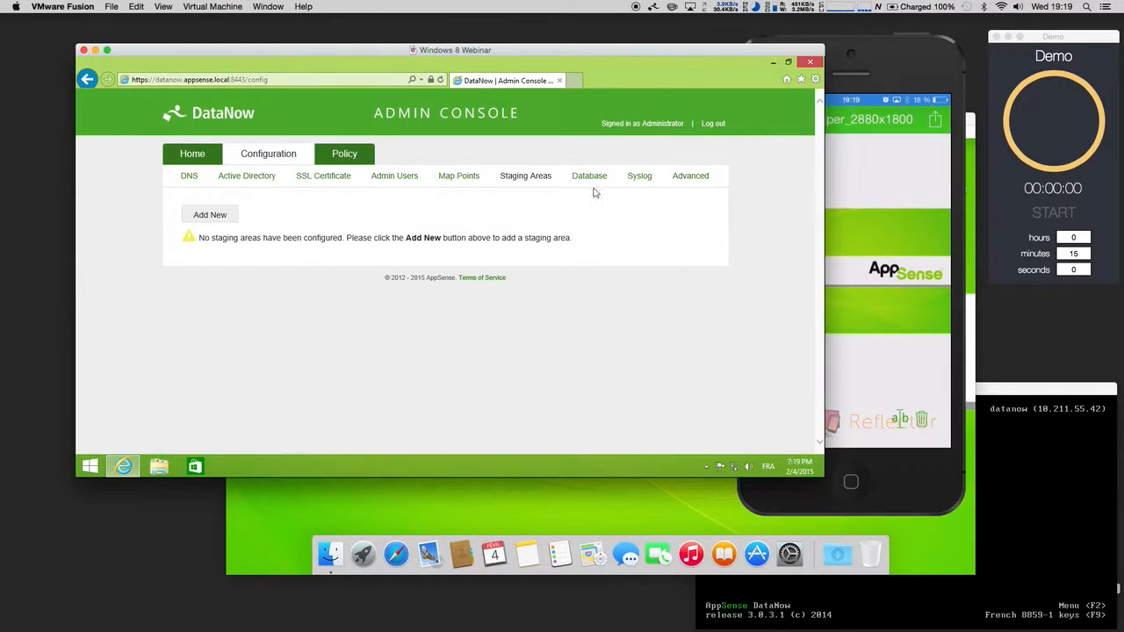
pyautogui.click(457, 179)
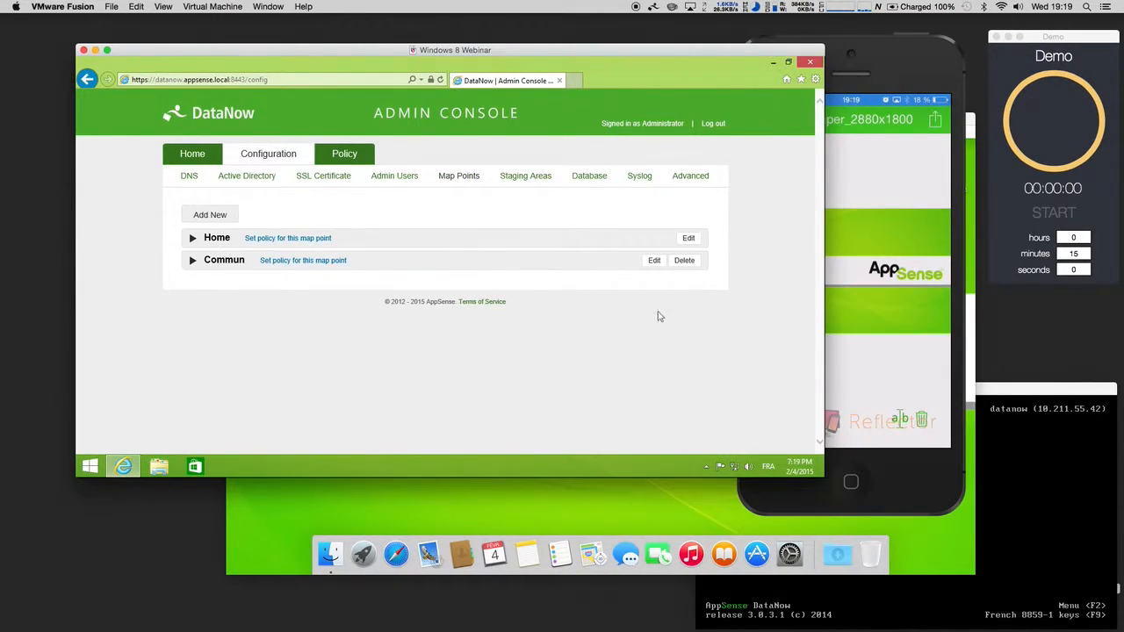
pyautogui.click(290, 164)
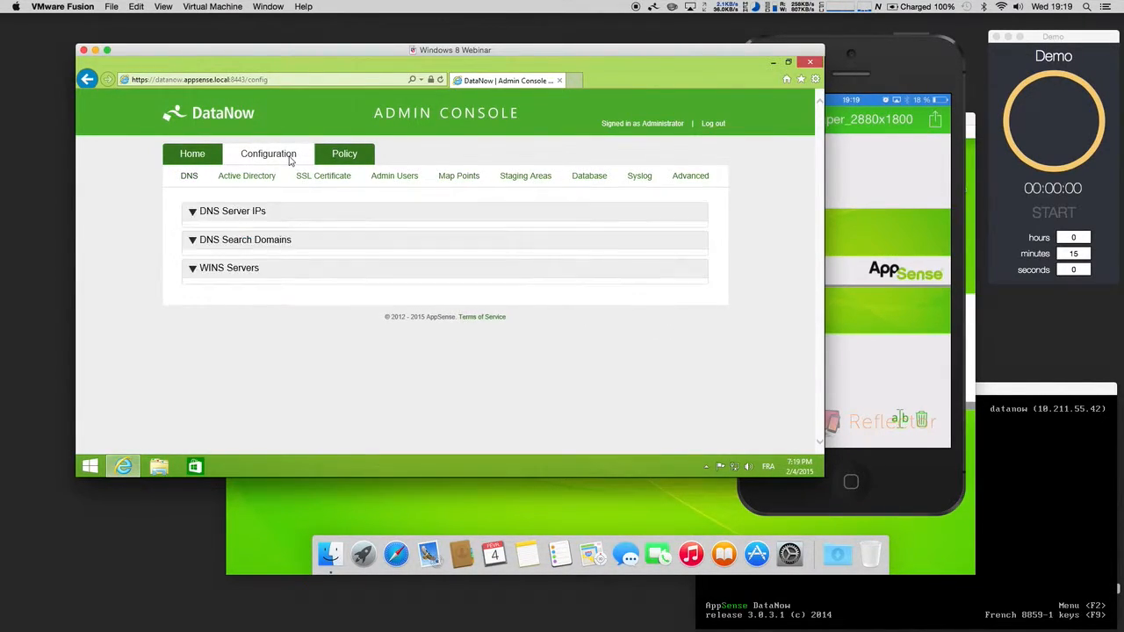